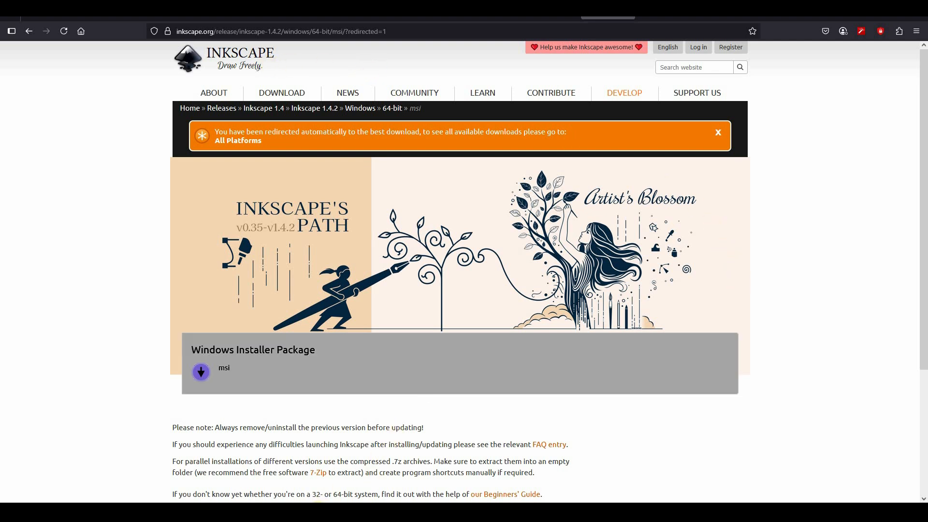
Step: Bring up the Shaped fire works image folder and float the Inkscape window over it, leaving mimkyu.jpg reachable
{"action": "mouse_move", "coordinate": [316, 512]}
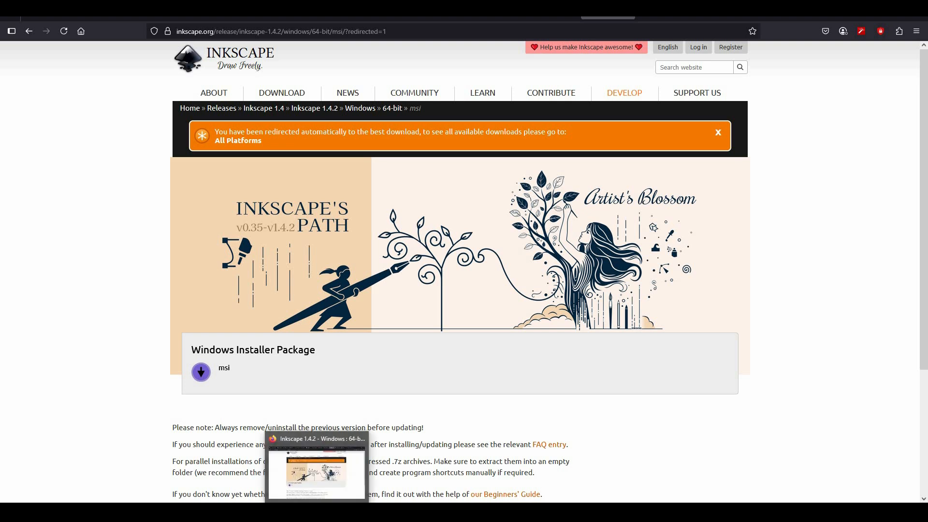
{"action": "left_click", "coordinate": [337, 512]}
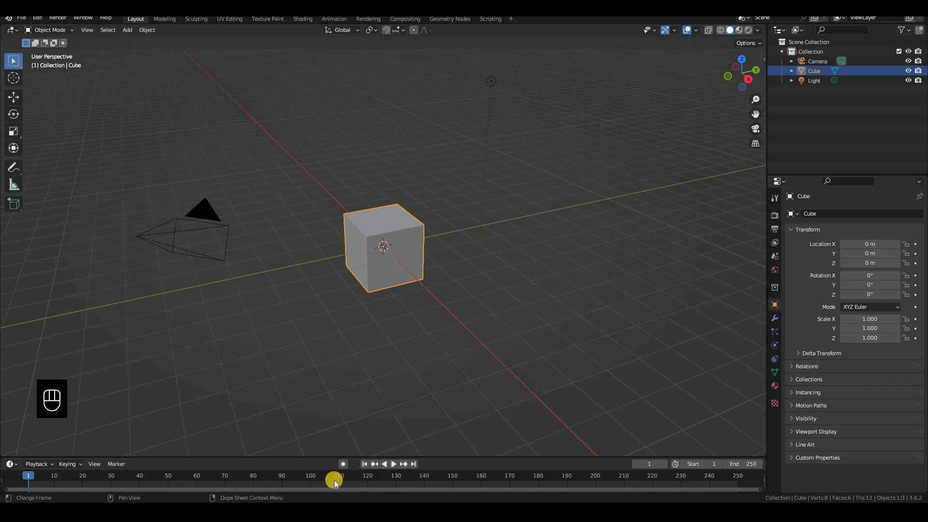
{"action": "left_click", "coordinate": [294, 512]}
{"action": "left_click", "coordinate": [503, 512]}
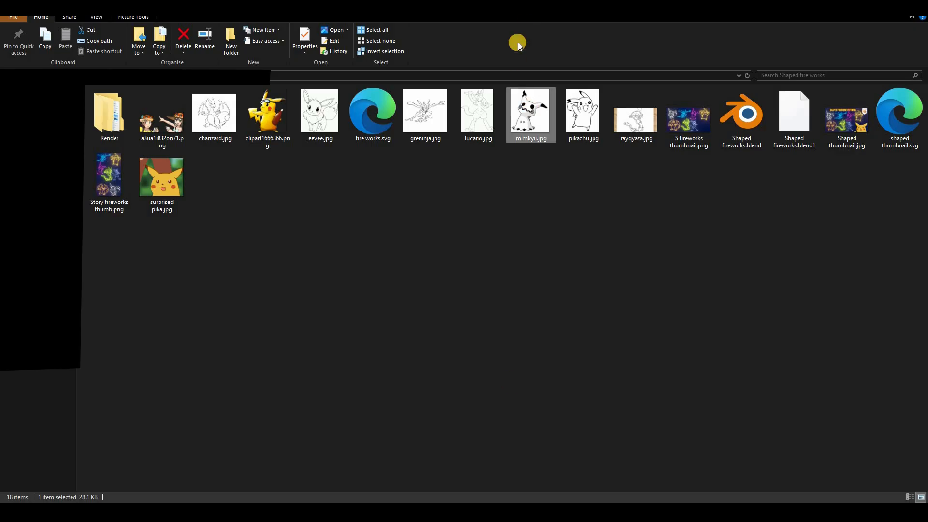
{"action": "left_click", "coordinate": [295, 512]}
{"action": "left_click_drag", "start_coordinate": [538, 7], "coordinate": [535, 112]}
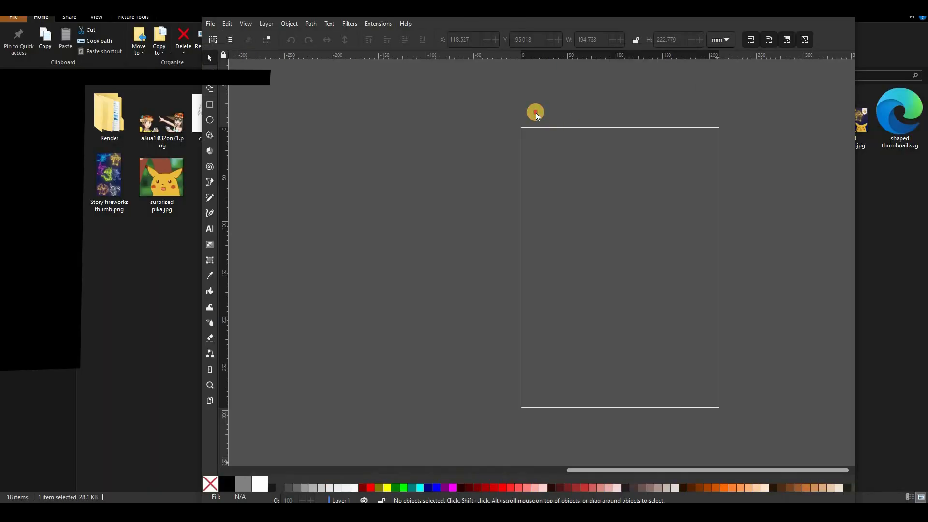
{"action": "left_click_drag", "start_coordinate": [534, 112], "coordinate": [530, 161]}
Step: Import mimkyu.jpg into the drawing as an embedded image and place it within the page, with the Inkscape window maximized
{"action": "left_click_drag", "start_coordinate": [531, 114], "coordinate": [242, 228]}
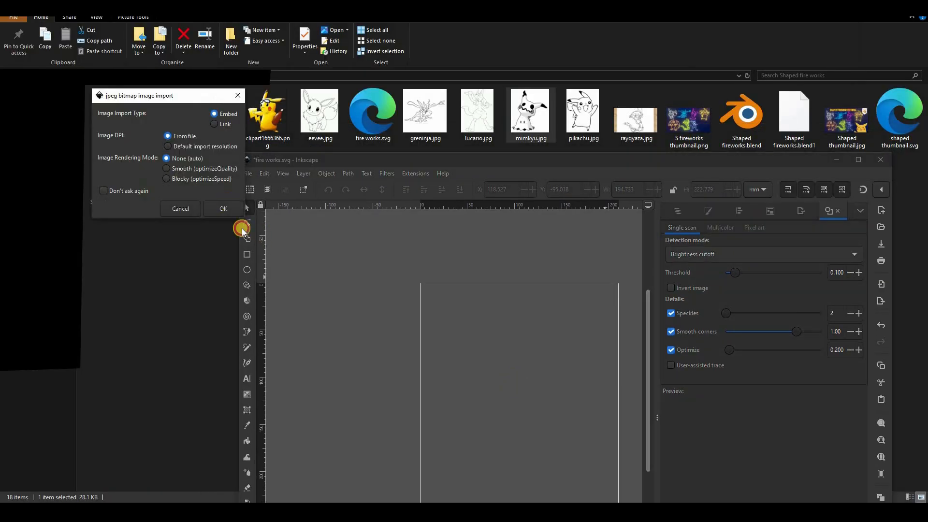
{"action": "key", "text": "Return"}
{"action": "left_click", "coordinate": [864, 161]}
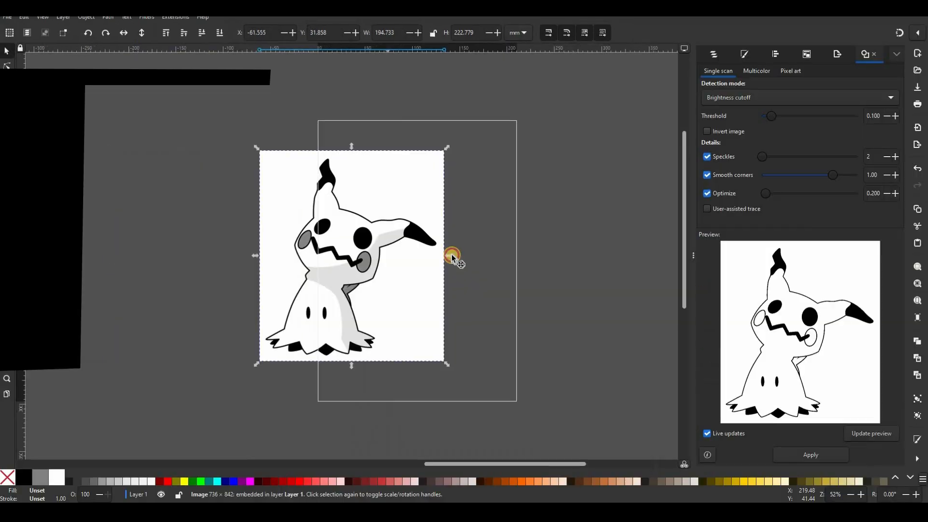
{"action": "mouse_move", "coordinate": [452, 256]}
{"action": "left_mouse_down"}
{"action": "mouse_move", "coordinate": [441, 252]}
{"action": "mouse_move", "coordinate": [449, 249]}
{"action": "left_mouse_up"}
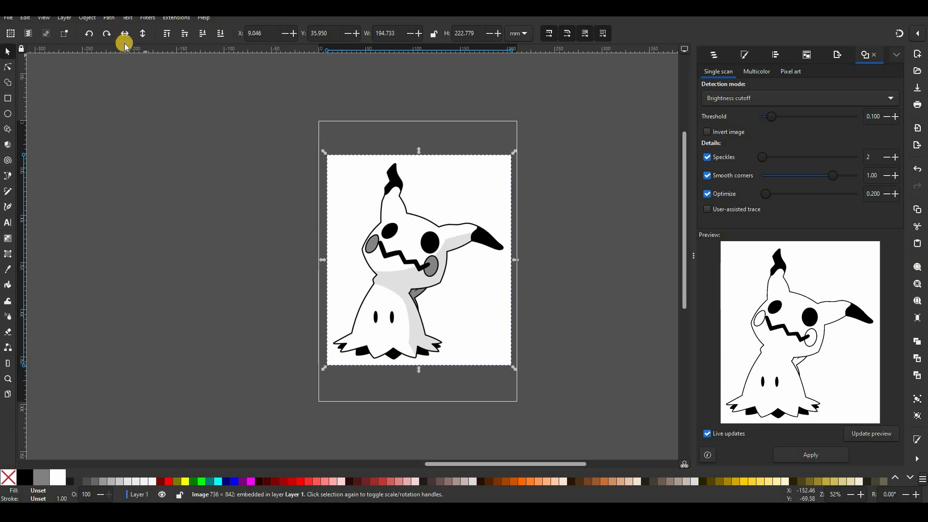
Step: Trace the imported image by brightness cutoff with a threshold of 0.900, set the trace beside the image and delete the trace
{"action": "left_click", "coordinate": [109, 18]}
{"action": "left_click", "coordinate": [777, 260]}
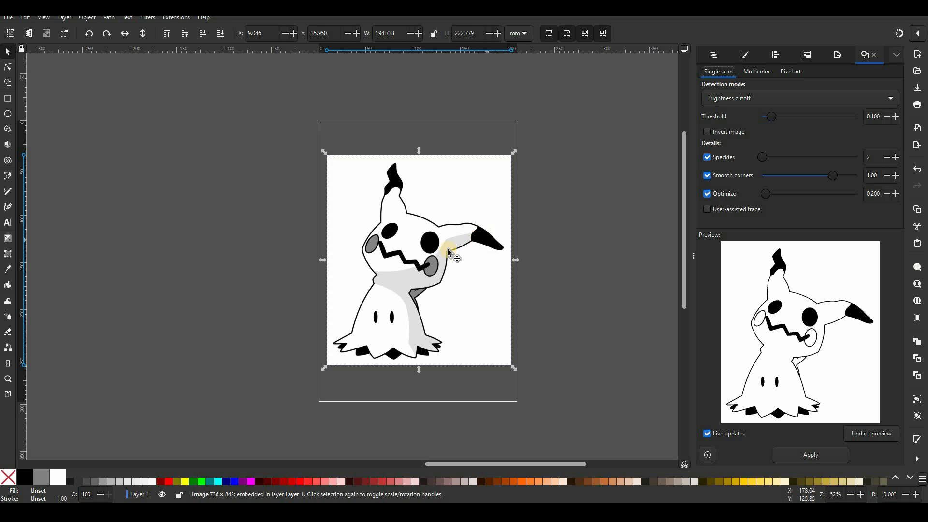
{"action": "left_click", "coordinate": [880, 118]}
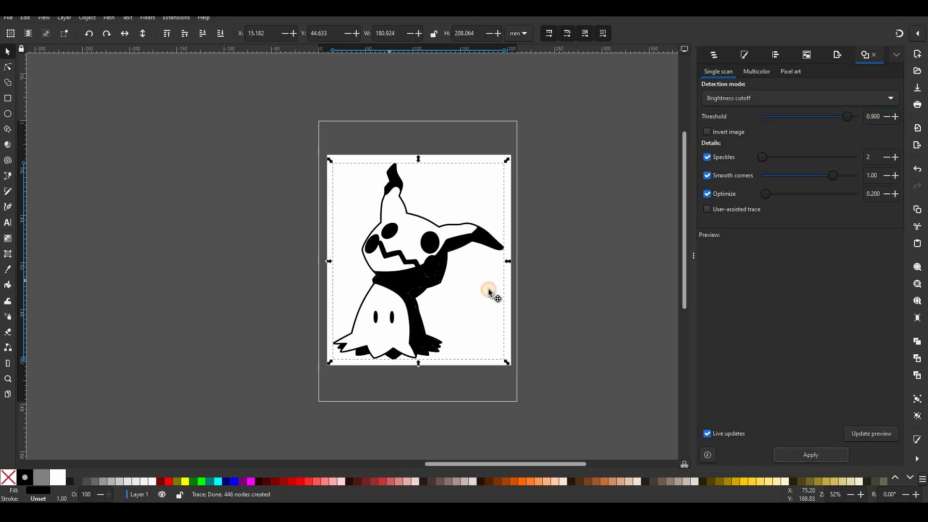
{"action": "mouse_move", "coordinate": [346, 274]}
{"action": "left_mouse_down"}
{"action": "mouse_move", "coordinate": [409, 281]}
{"action": "mouse_move", "coordinate": [393, 279]}
{"action": "mouse_move", "coordinate": [400, 285]}
{"action": "left_mouse_up"}
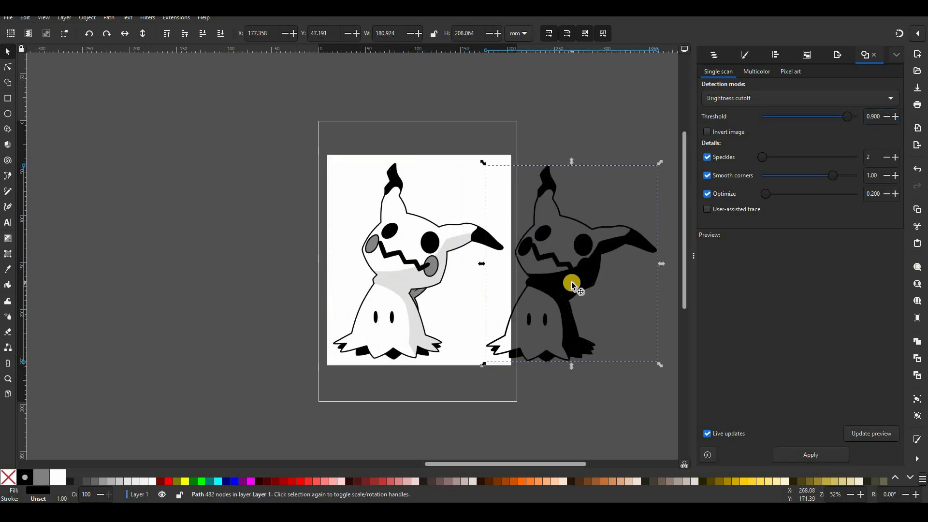
{"action": "key", "text": "Delete"}
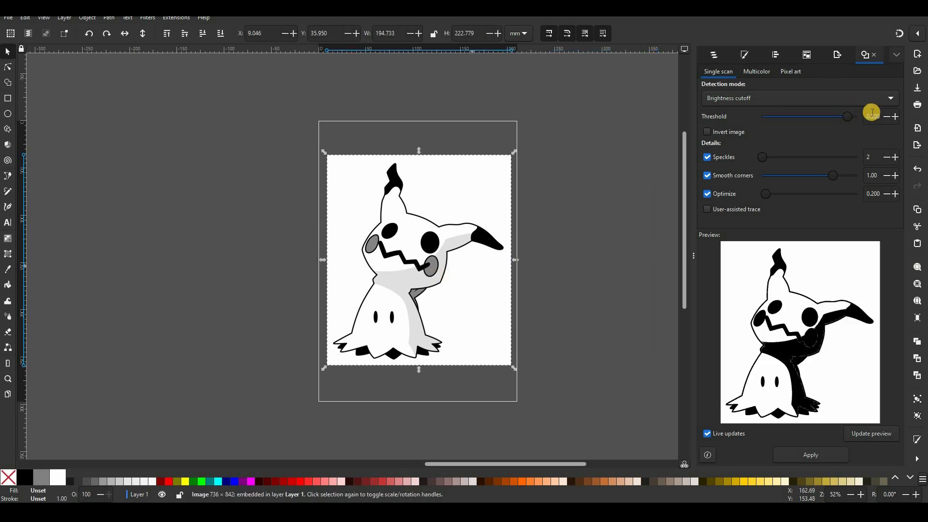
Step: Trace the imported image again by brightness cutoff with the threshold set to 0.100
{"action": "left_click", "coordinate": [885, 121]}
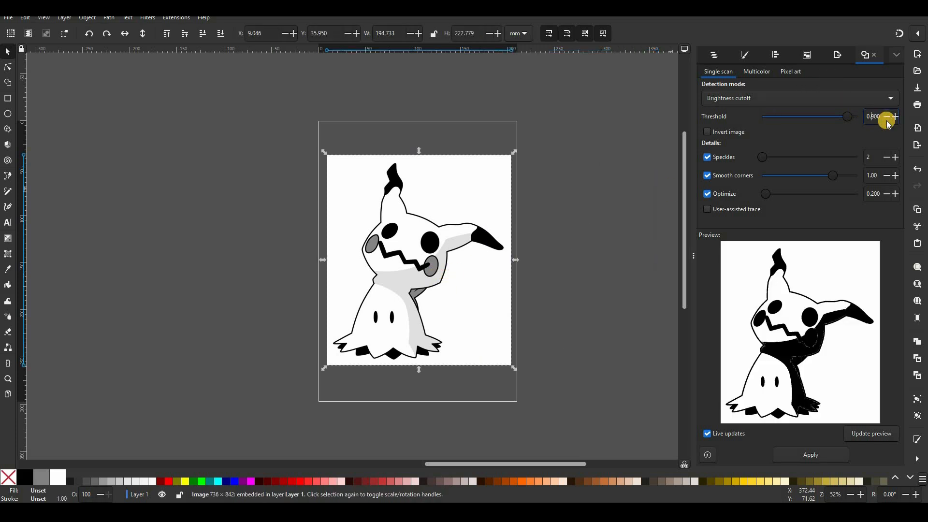
{"action": "type", "text": "1"}
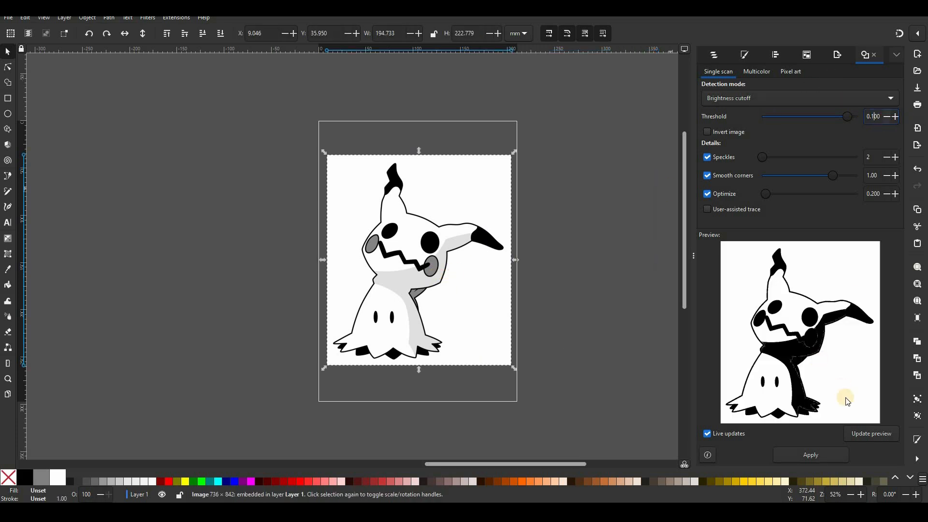
{"action": "left_click", "coordinate": [814, 454]}
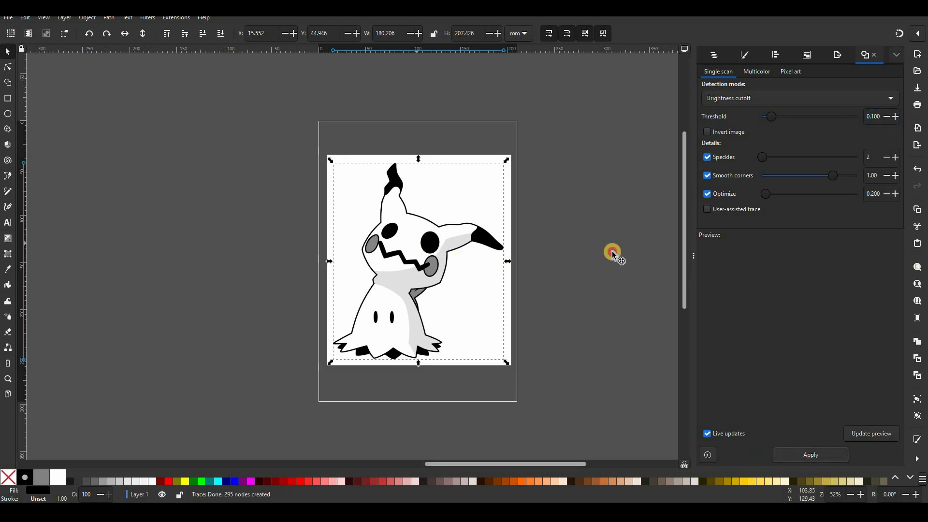
Step: Separate the traced outline from the original image, place the outline on the page and delete the original image
{"action": "left_click_drag", "start_coordinate": [611, 250], "coordinate": [560, 237]}
{"action": "mouse_move", "coordinate": [446, 245]}
{"action": "left_mouse_down"}
{"action": "mouse_move", "coordinate": [279, 255]}
{"action": "mouse_move", "coordinate": [192, 248]}
{"action": "left_mouse_up"}
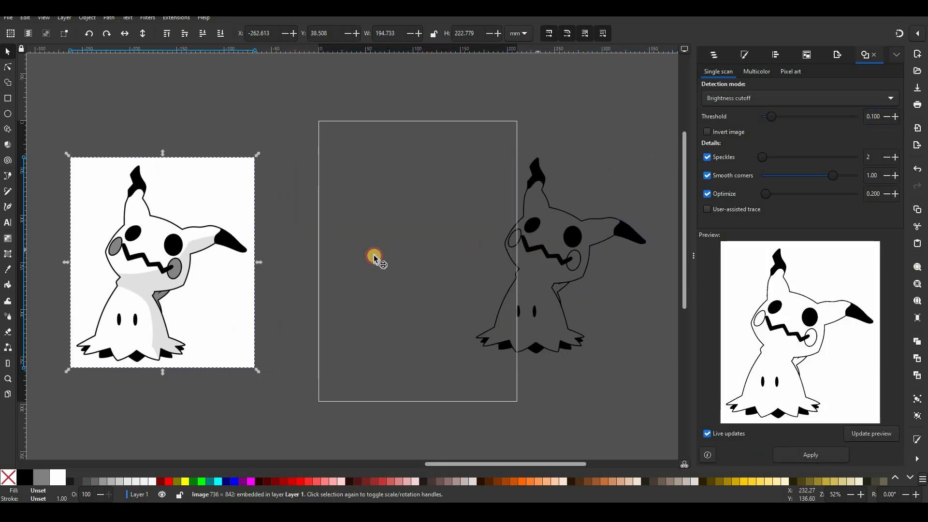
{"action": "left_click_drag", "start_coordinate": [374, 255], "coordinate": [381, 256]}
{"action": "left_click", "coordinate": [174, 269]}
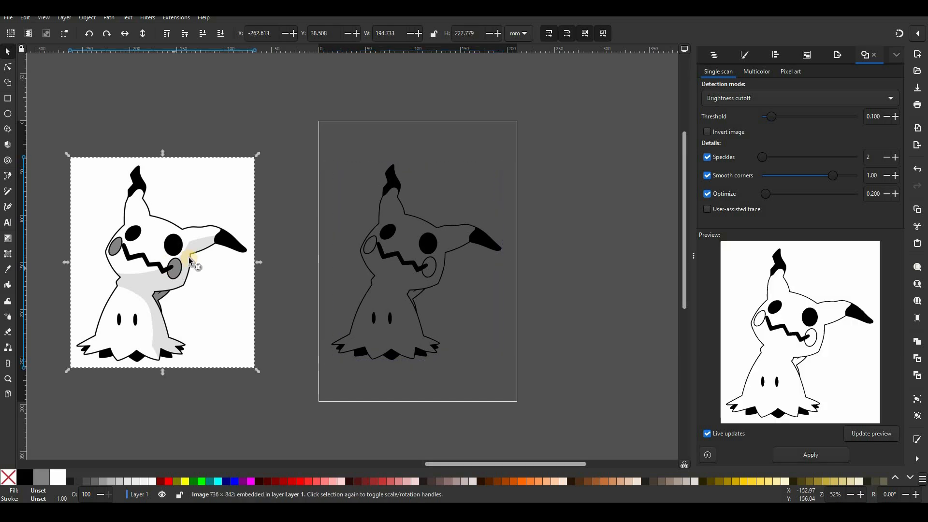
{"action": "key", "text": "Delete"}
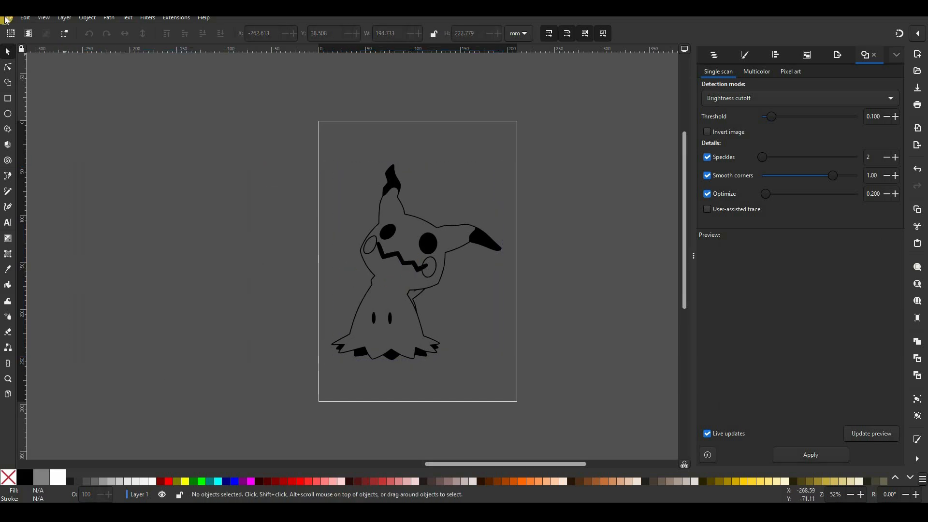
{"action": "left_click", "coordinate": [7, 18]}
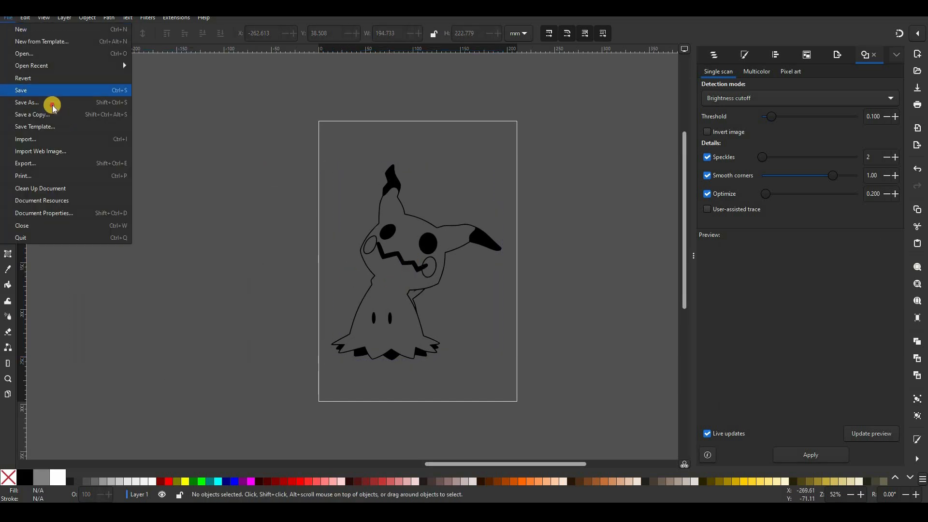
{"action": "left_click", "coordinate": [43, 103]}
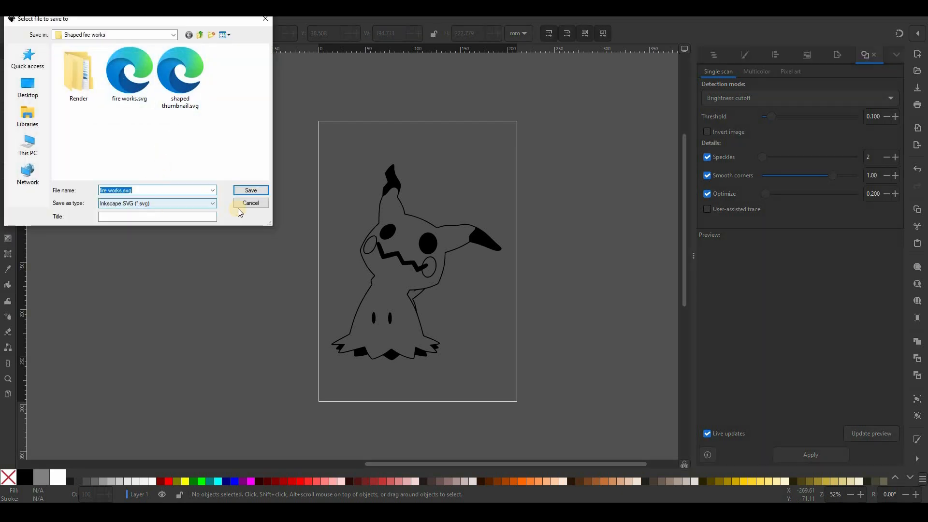
{"action": "left_click", "coordinate": [250, 204]}
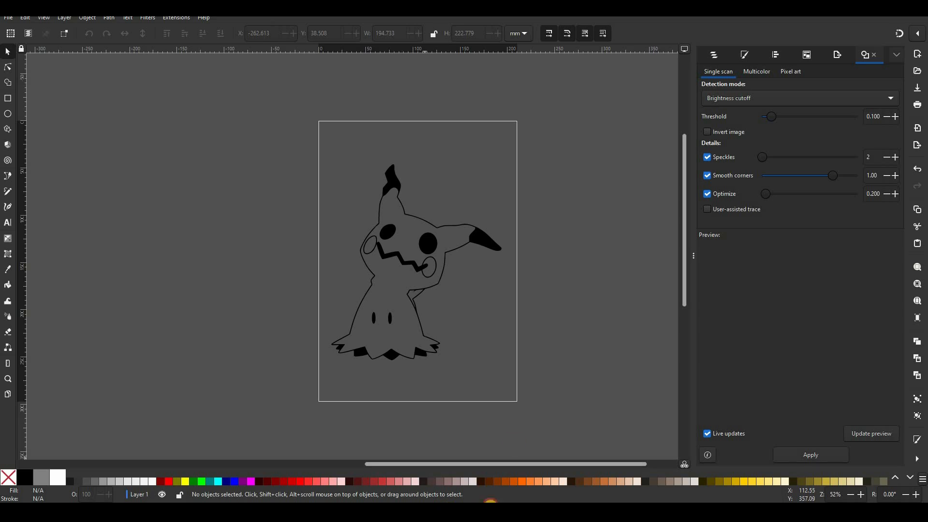
Step: Switch to Blender and delete the default cube from the scene
{"action": "left_click", "coordinate": [491, 506]}
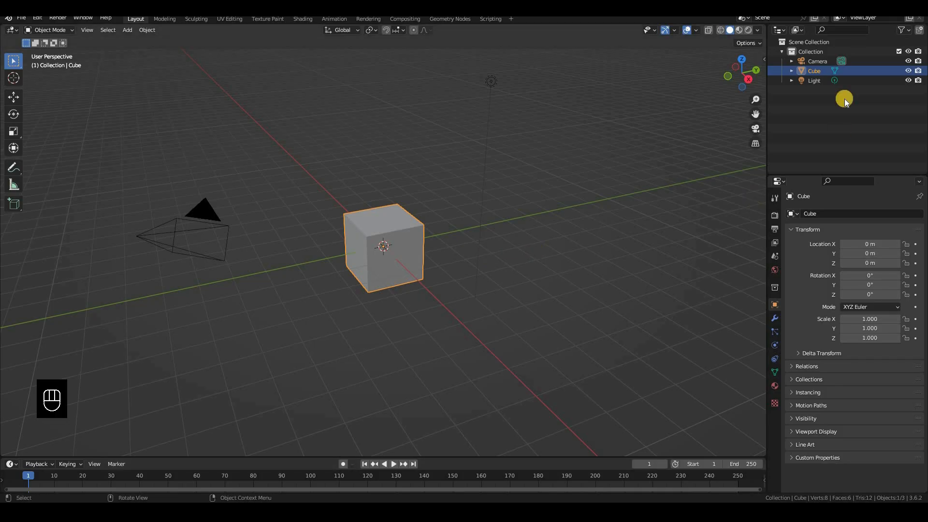
{"action": "key", "text": "Delete"}
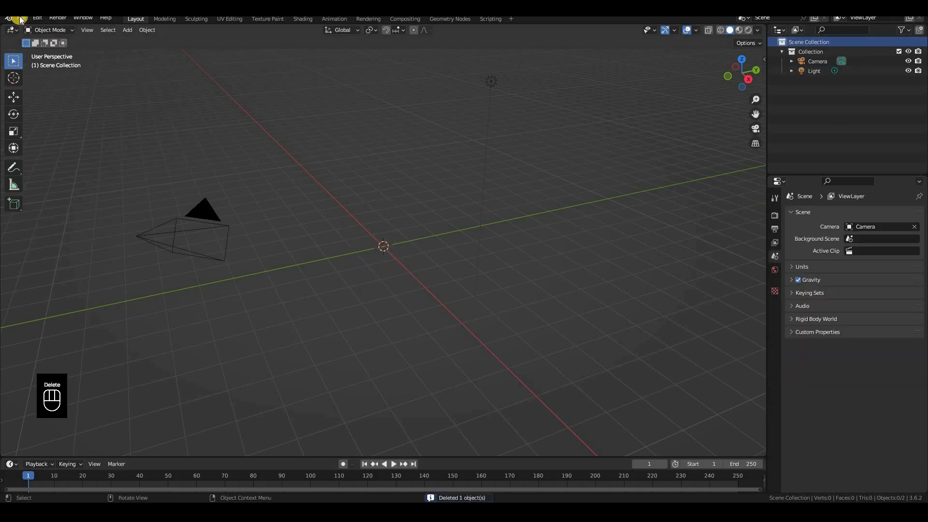
Step: Import fire works.svg as Scalable Vector Graphics from the Shaped fire works folder inside YT channel Tutorials
{"action": "left_click", "coordinate": [22, 19]}
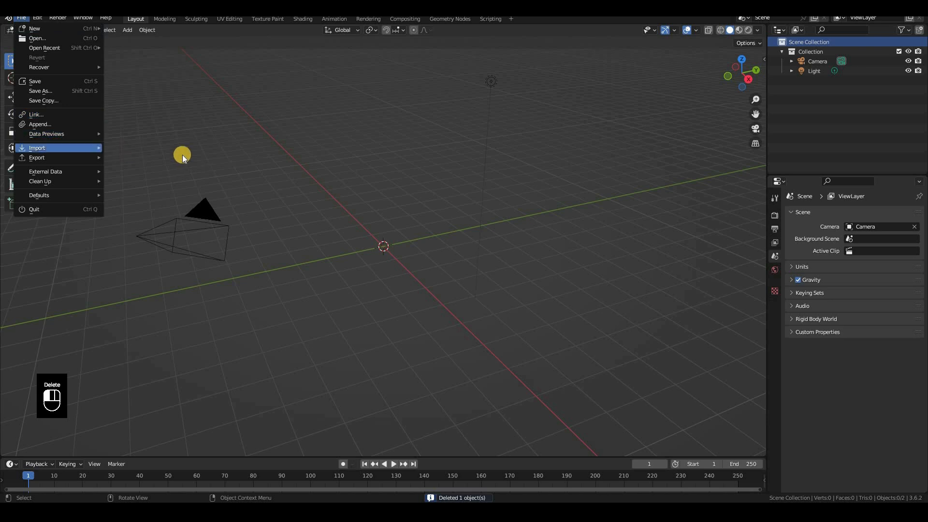
{"action": "mouse_move", "coordinate": [57, 146]}
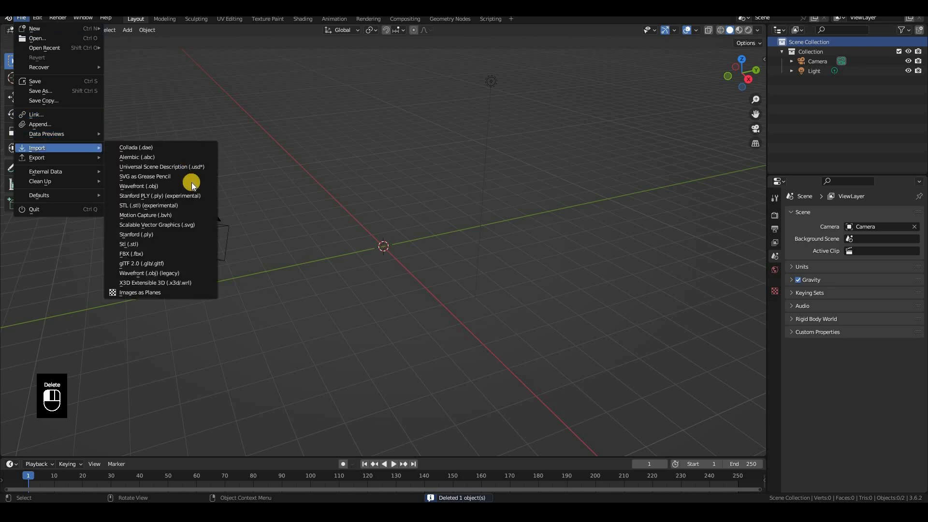
{"action": "left_click", "coordinate": [193, 223]}
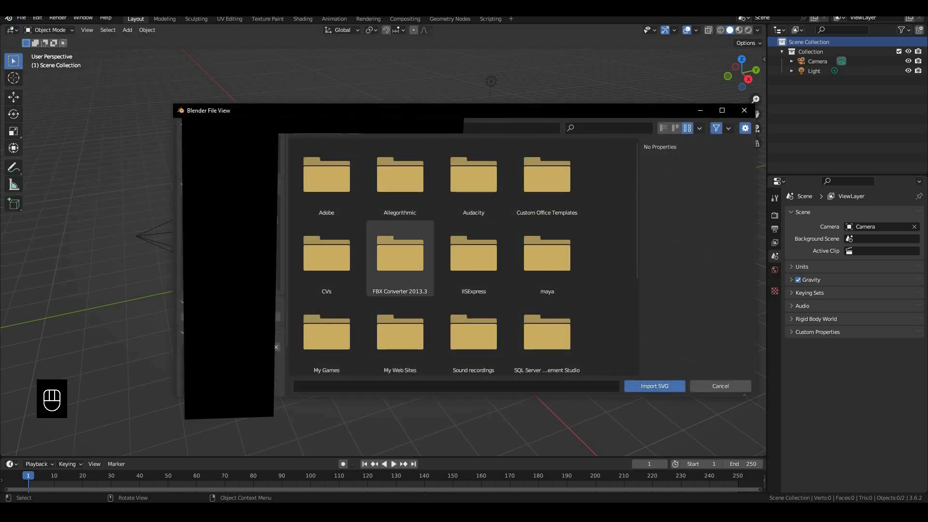
{"action": "scroll", "coordinate": [401, 332], "scroll_direction": "down", "scroll_amount": 5}
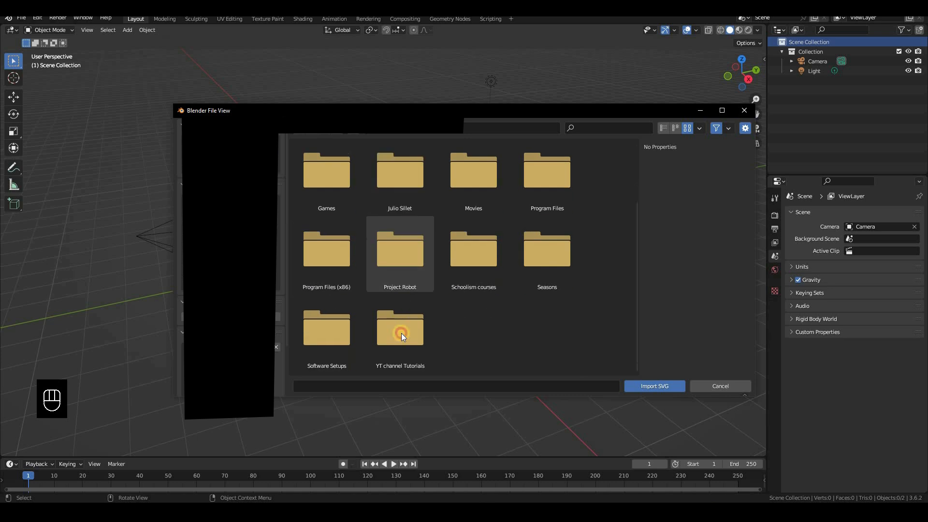
{"action": "double_click", "coordinate": [404, 331]}
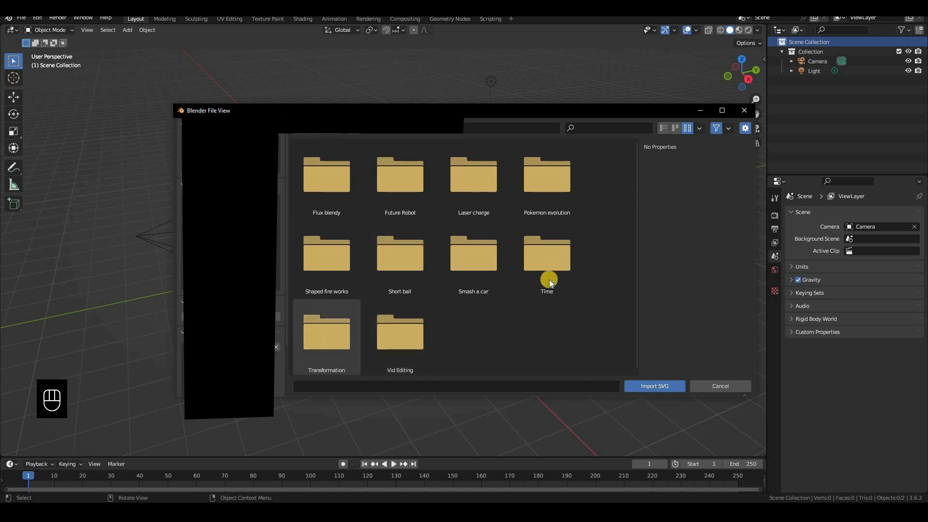
{"action": "double_click", "coordinate": [336, 262]}
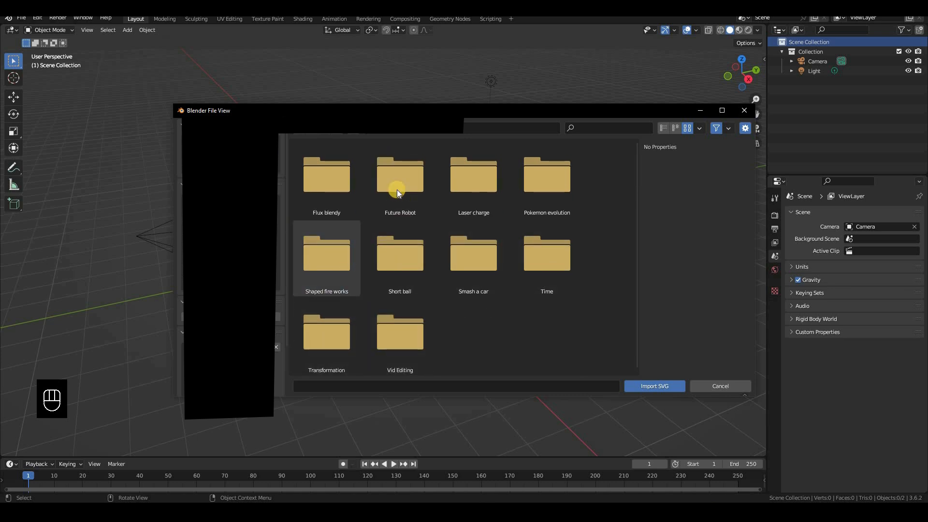
{"action": "double_click", "coordinate": [427, 189]}
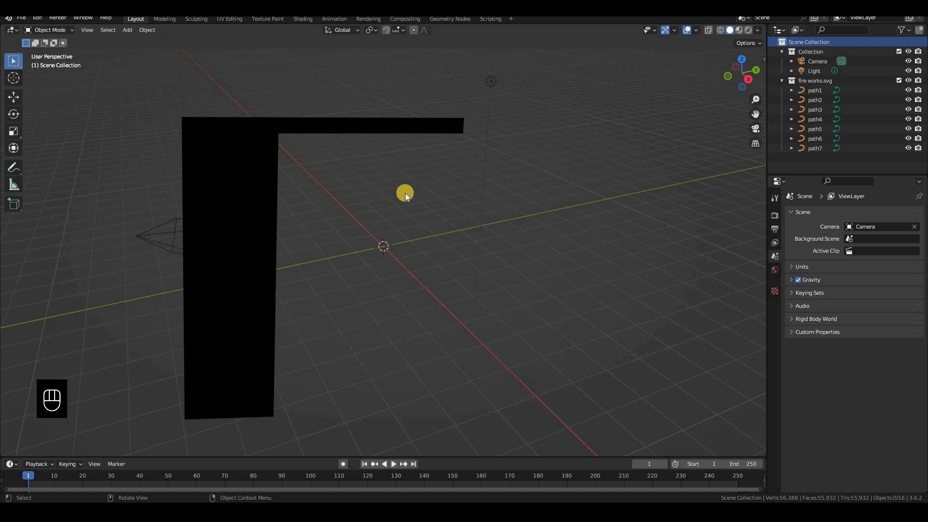
Step: In top view, delete the imported curves path3 to path7, keeping only path1 and path2
{"action": "key", "text": "KP_7"}
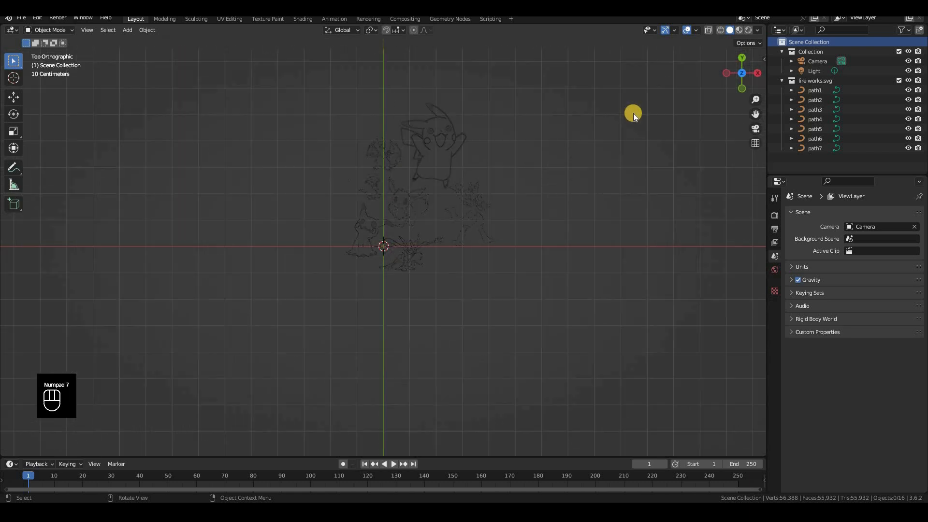
{"action": "middle_click_drag", "start_coordinate": [260, 210], "coordinate": [189, 290], "text": "shift"}
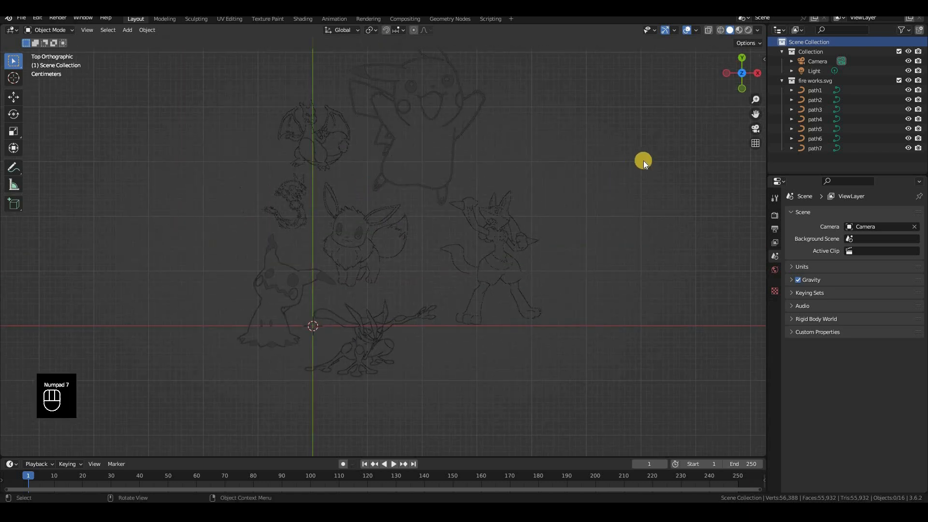
{"action": "left_click_drag", "start_coordinate": [826, 166], "coordinate": [796, 107]}
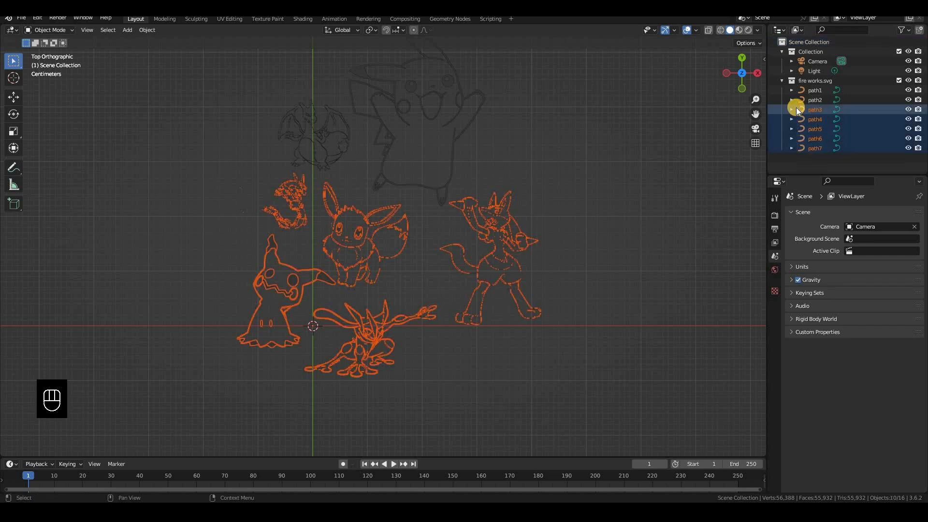
{"action": "key", "text": "Delete"}
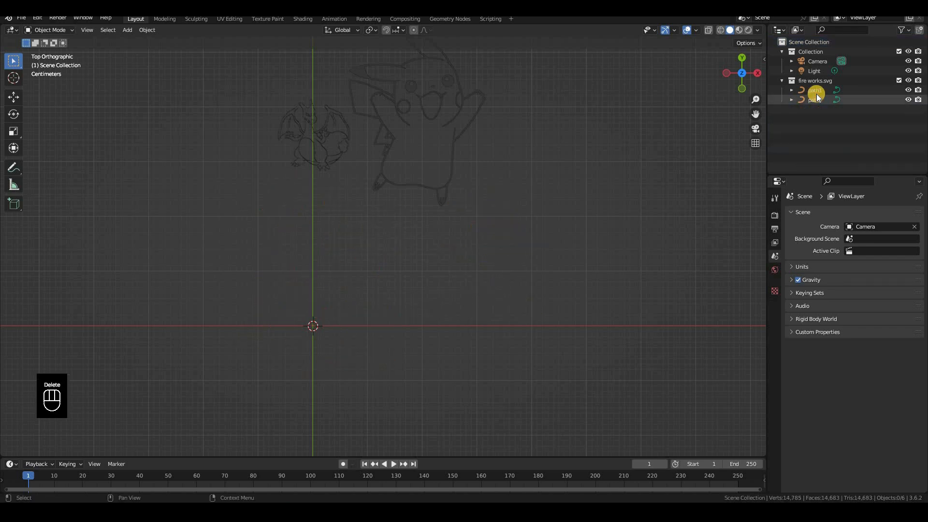
{"action": "left_click", "coordinate": [813, 91]}
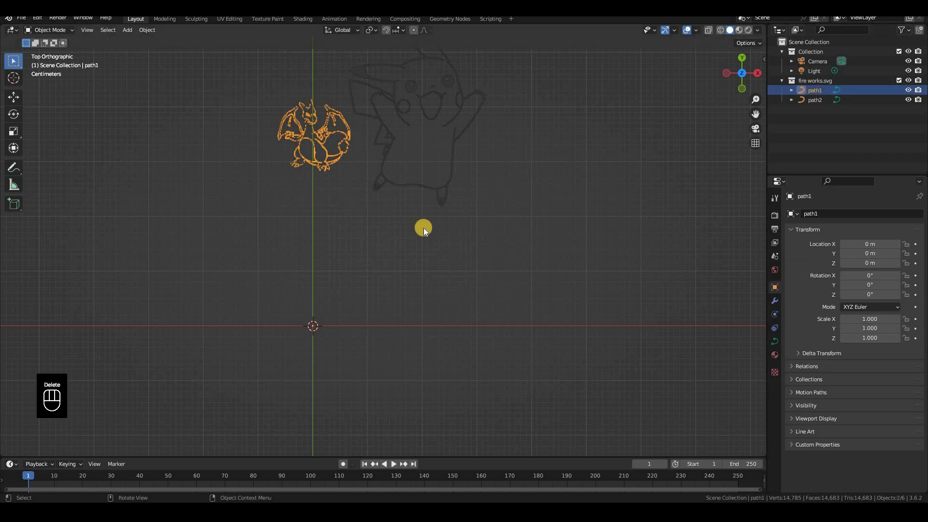
{"action": "key", "text": "r"}
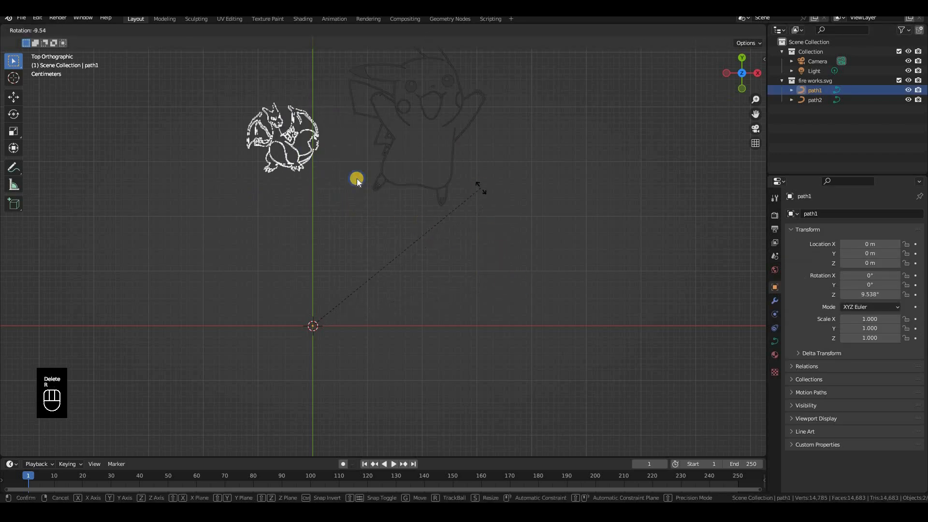
{"action": "right_click", "coordinate": [402, 188]}
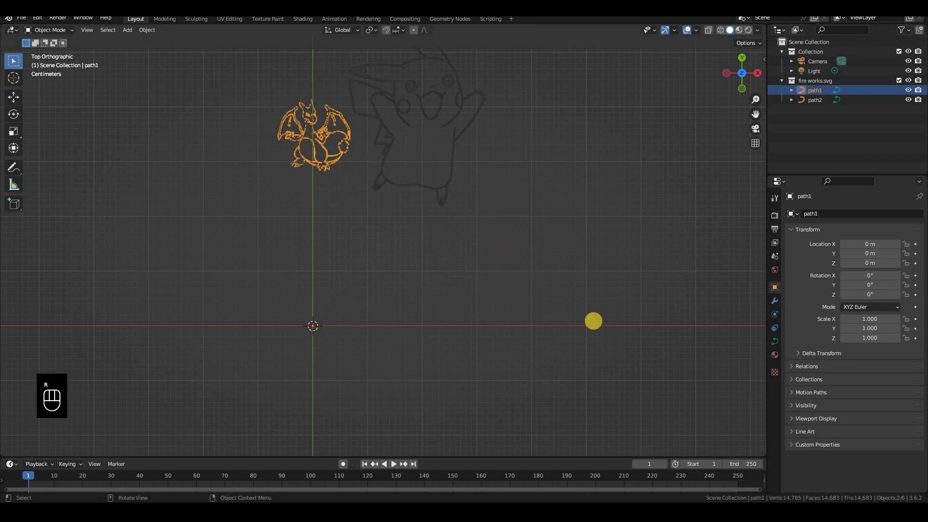
{"action": "left_click", "coordinate": [402, 187]}
{"action": "key", "text": "r"}
{"action": "right_click", "coordinate": [575, 244]}
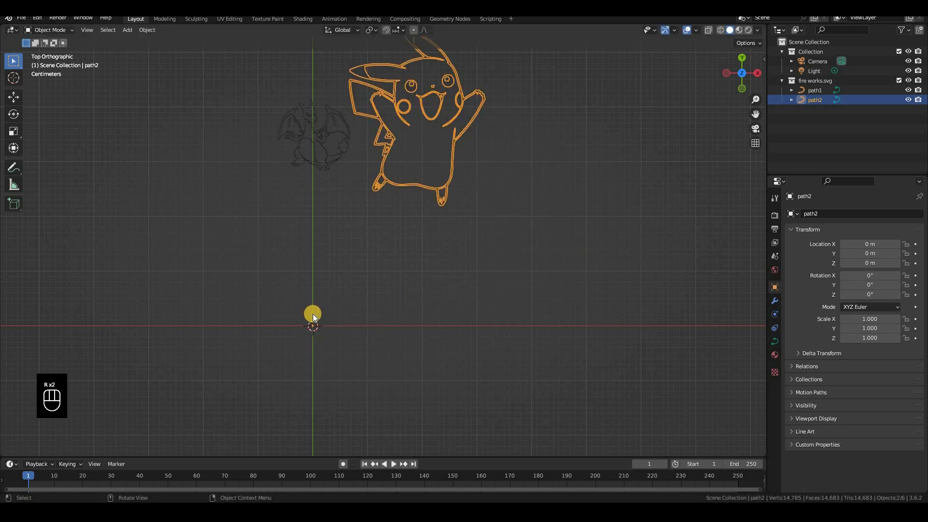
Step: Select both imported curves, path1 and path2, and set their origins to their own geometry
{"action": "key", "text": "shift"}
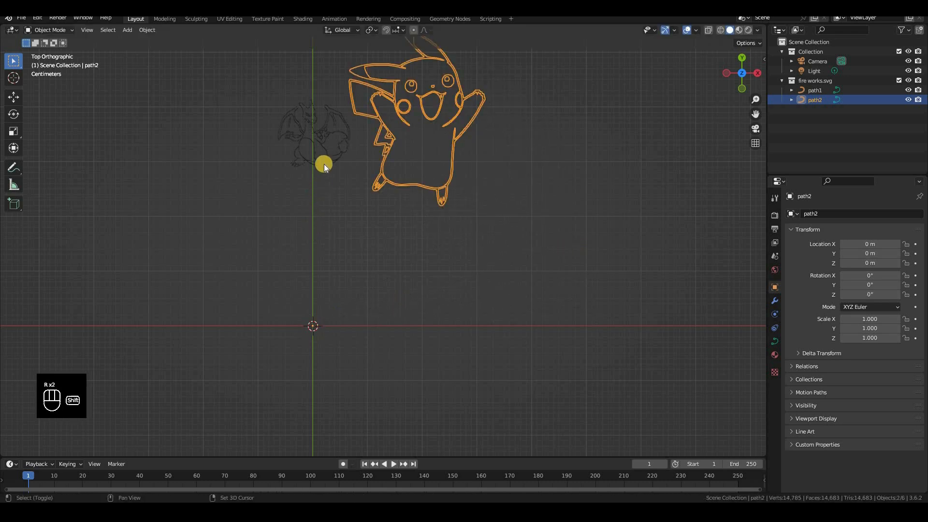
{"action": "left_click", "coordinate": [323, 162], "text": "shift"}
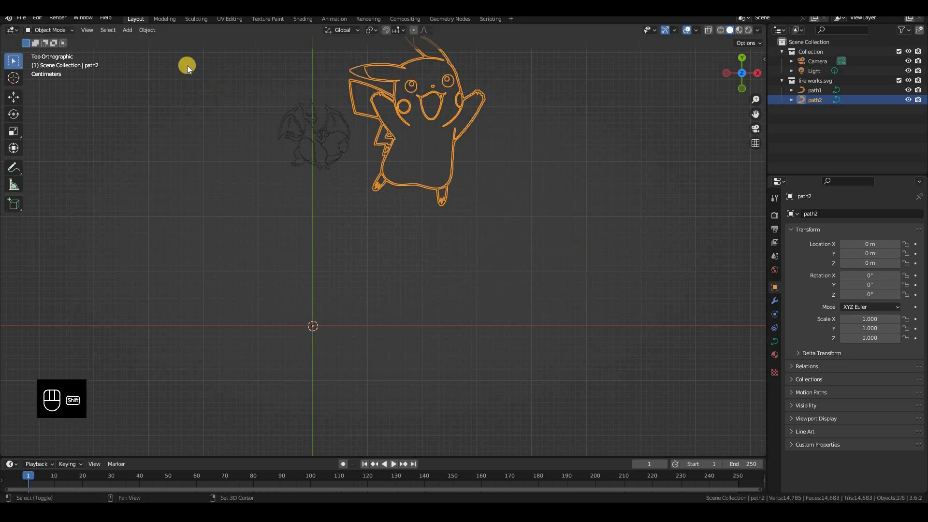
{"action": "left_click", "coordinate": [148, 30]}
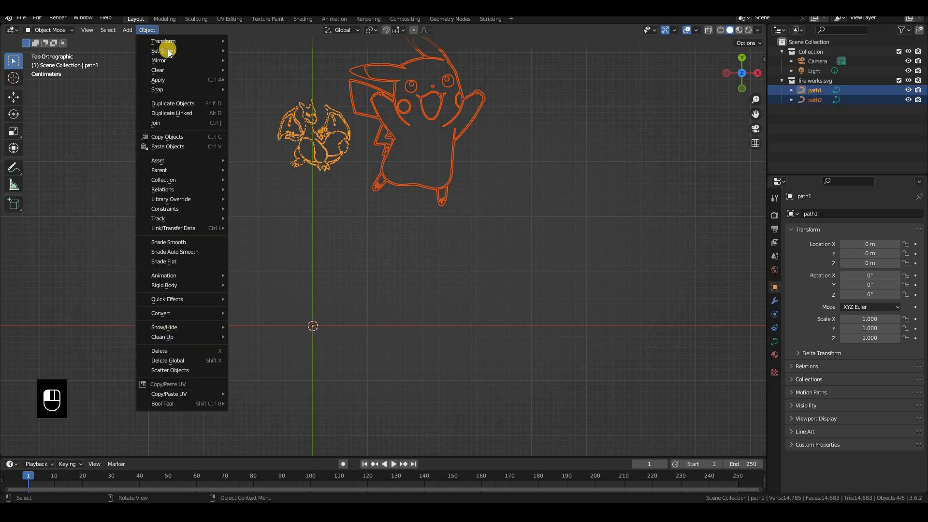
{"action": "mouse_move", "coordinate": [184, 51]}
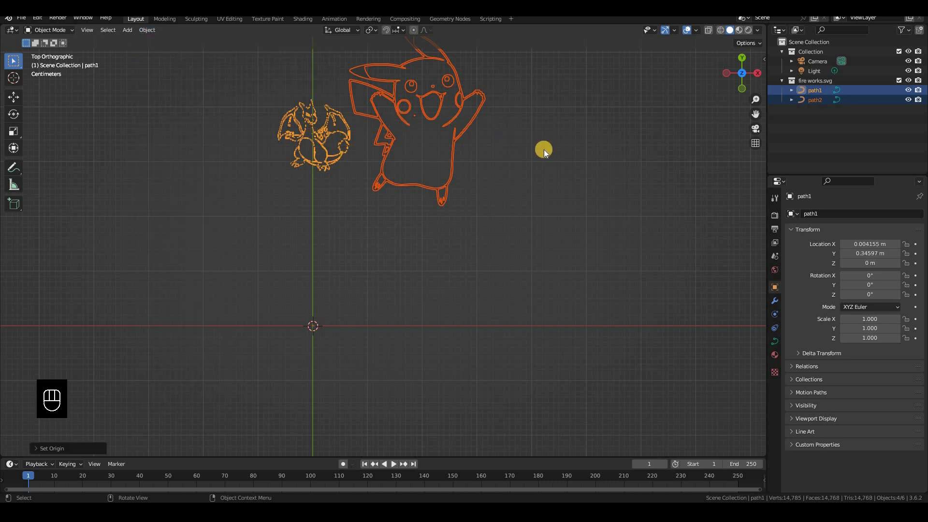
{"action": "left_click", "coordinate": [457, 139]}
{"action": "key", "text": "r"}
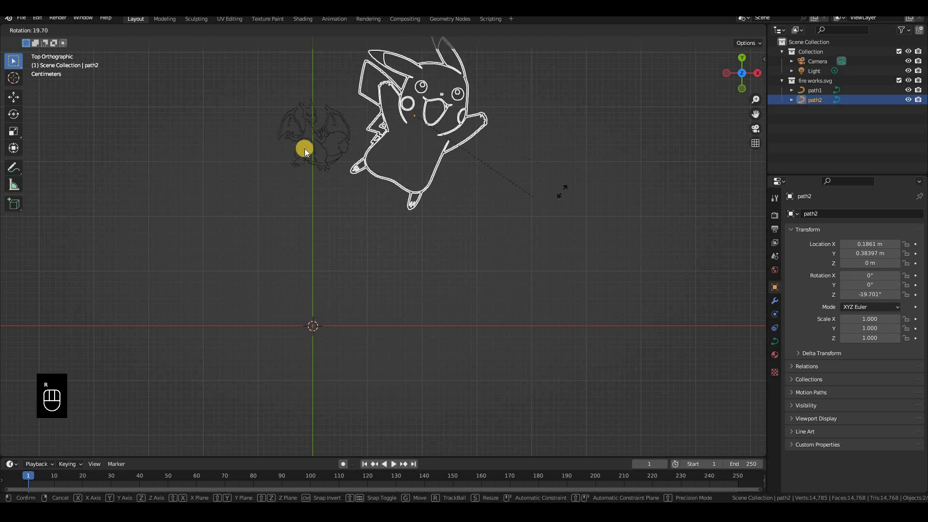
{"action": "right_click", "coordinate": [309, 169]}
Step: Scale the Charizard curve to about 2.0 and move it away from Pikachu to about X -0.18 m
{"action": "left_click", "coordinate": [311, 168]}
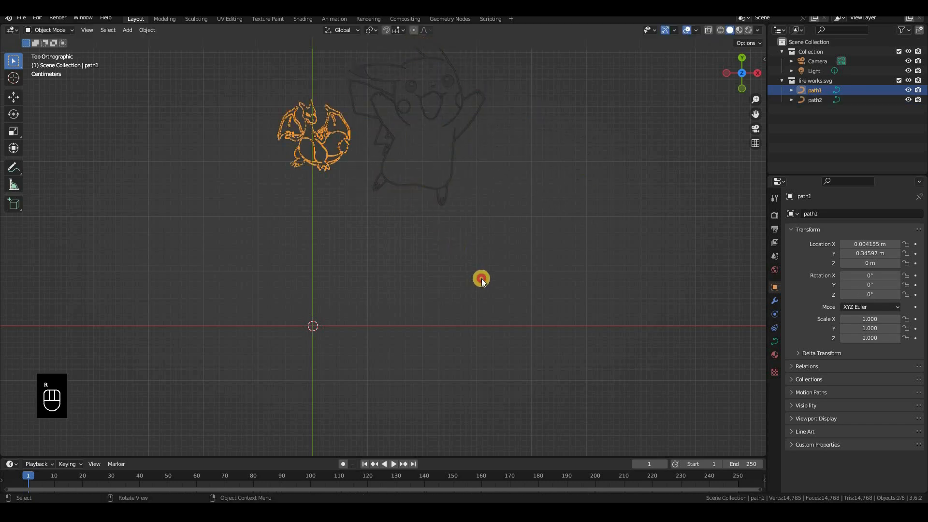
{"action": "key", "text": "s"}
{"action": "left_click", "coordinate": [404, 269]}
{"action": "key", "text": "g"}
{"action": "left_click", "coordinate": [447, 190]}
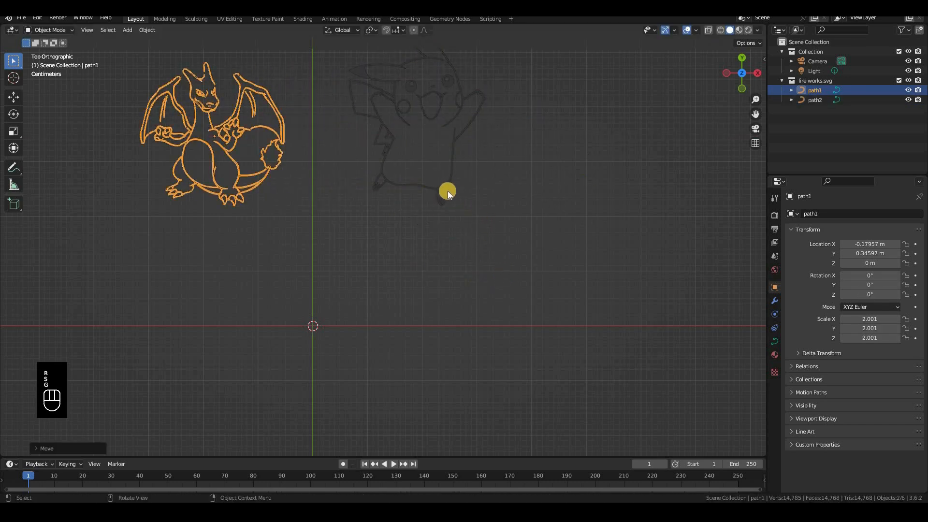
Step: Rotate both character curves 90° about the X axis so they stand upright in front view
{"action": "left_click", "coordinate": [506, 223], "text": "shift"}
{"action": "type", "text": "r"}
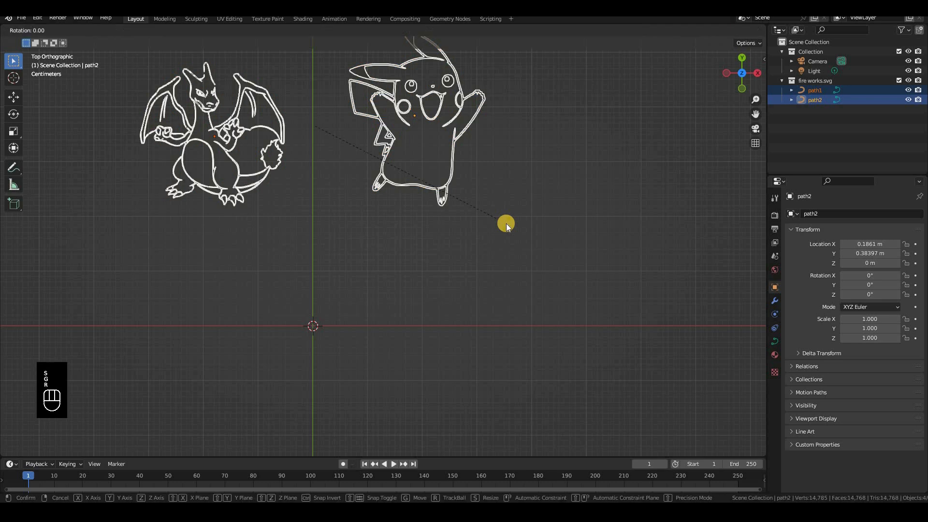
{"action": "type", "text": "x90"}
{"action": "left_click", "coordinate": [506, 224]}
{"action": "key", "text": "KP_1"}
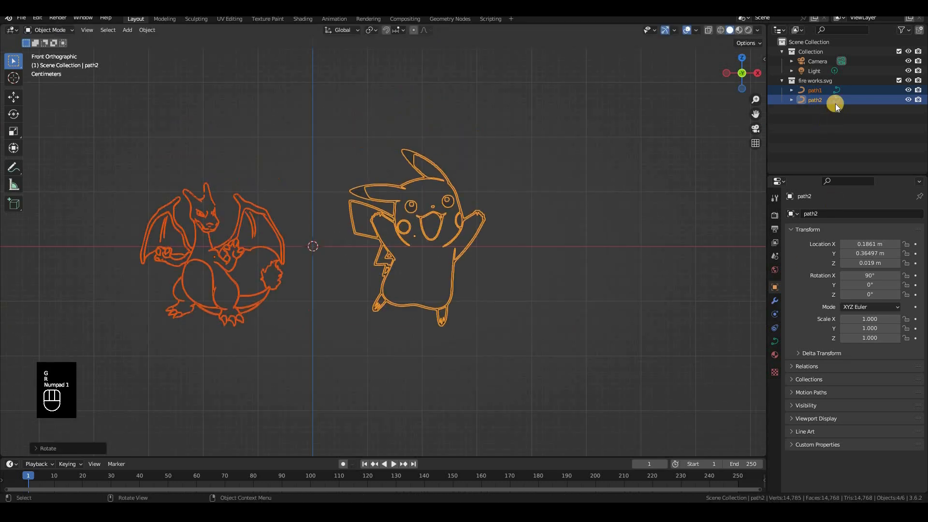
Step: Set the camera's X rotation to 90° and its Z rotation to 0°
{"action": "left_click", "coordinate": [820, 65]}
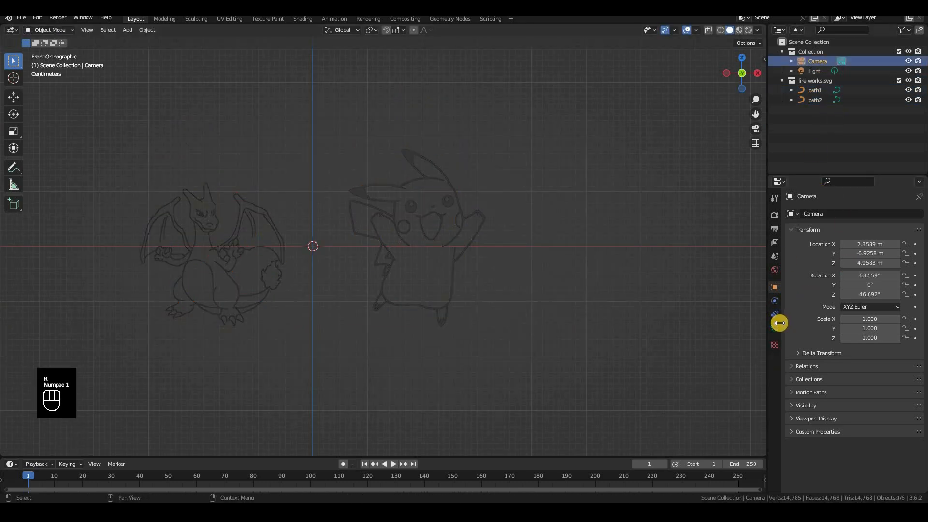
{"action": "left_click", "coordinate": [849, 278]}
{"action": "type", "text": "90"}
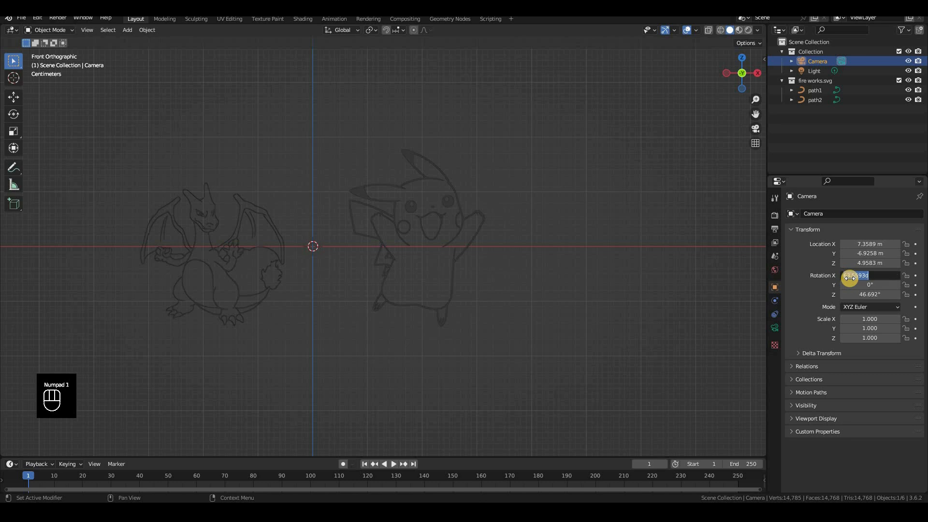
{"action": "key", "text": "Return"}
{"action": "left_click", "coordinate": [868, 294]}
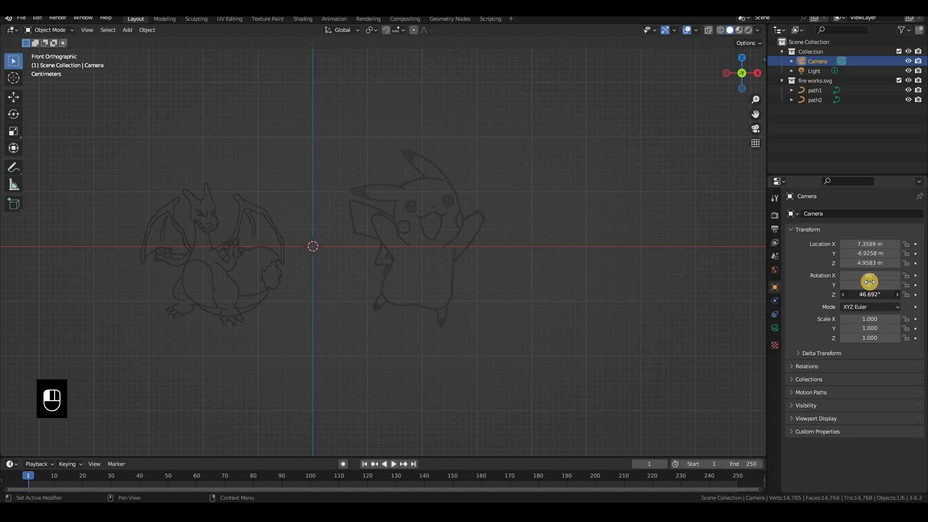
{"action": "type", "text": "0"}
{"action": "key", "text": "Return"}
Step: Set the camera's location to X 0, Y -0.69 m, Z 0 so both characters are framed in camera view
{"action": "left_click_drag", "start_coordinate": [876, 245], "coordinate": [863, 263]}
{"action": "type", "text": "0"}
{"action": "key", "text": "Return"}
{"action": "key", "text": "KP_0"}
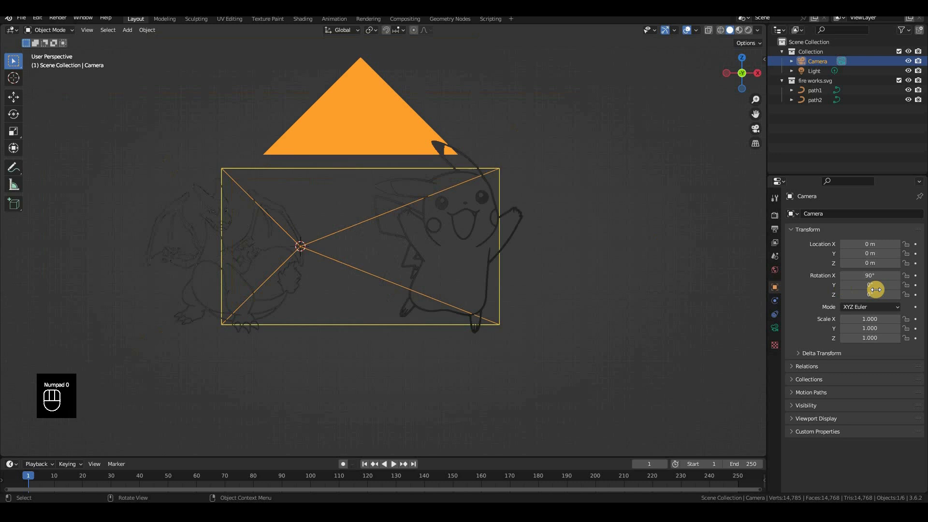
{"action": "left_click_drag", "start_coordinate": [870, 254], "coordinate": [619, 271]}
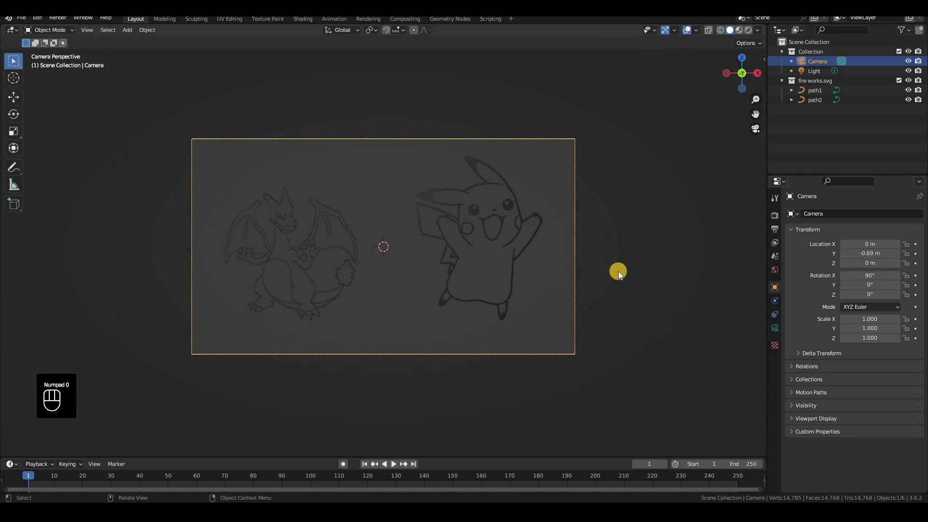
{"action": "middle_click_drag", "start_coordinate": [590, 280], "coordinate": [537, 254]}
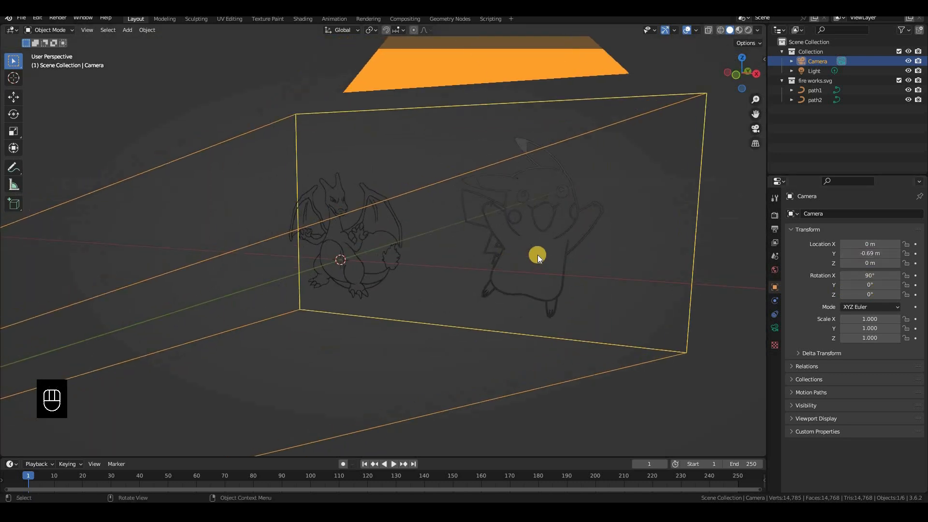
{"action": "key", "text": "KP_0"}
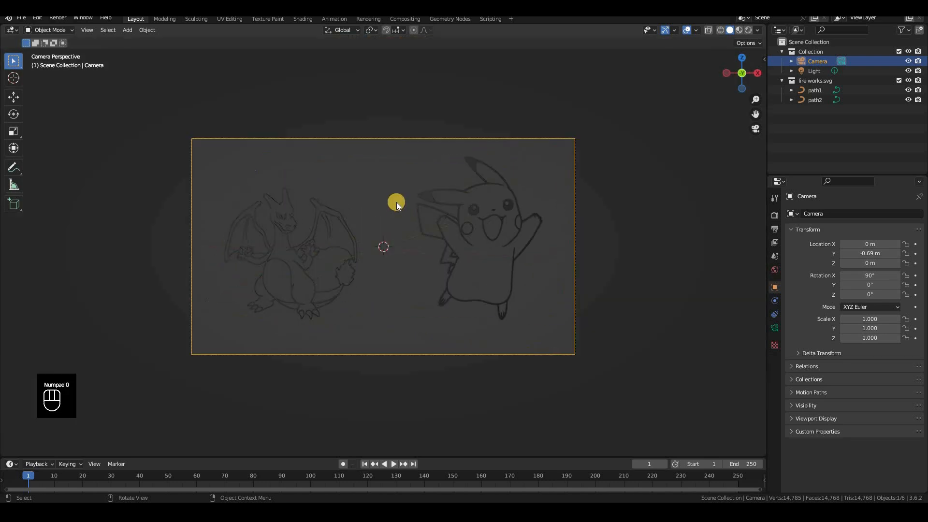
Step: Rename the Pikachu curve path2 to p and the Charizard curve path1 to c
{"action": "left_click", "coordinate": [495, 219]}
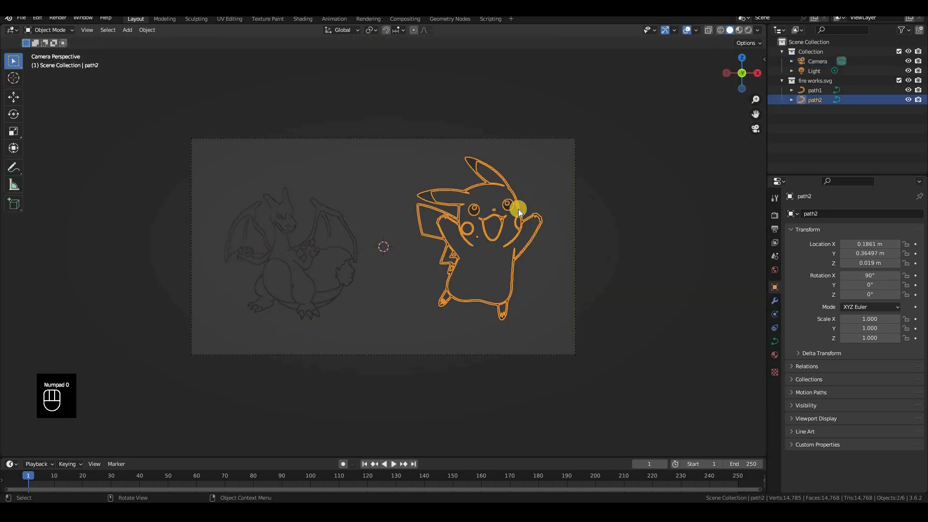
{"action": "double_click", "coordinate": [820, 101]}
{"action": "double_click", "coordinate": [820, 100]}
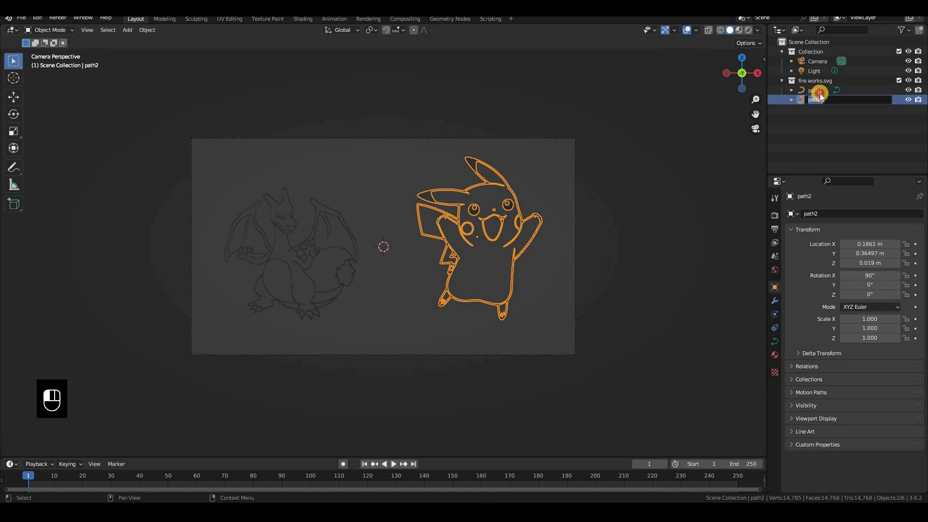
{"action": "type", "text": "p"}
{"action": "key", "text": "Return"}
{"action": "double_click", "coordinate": [818, 100]}
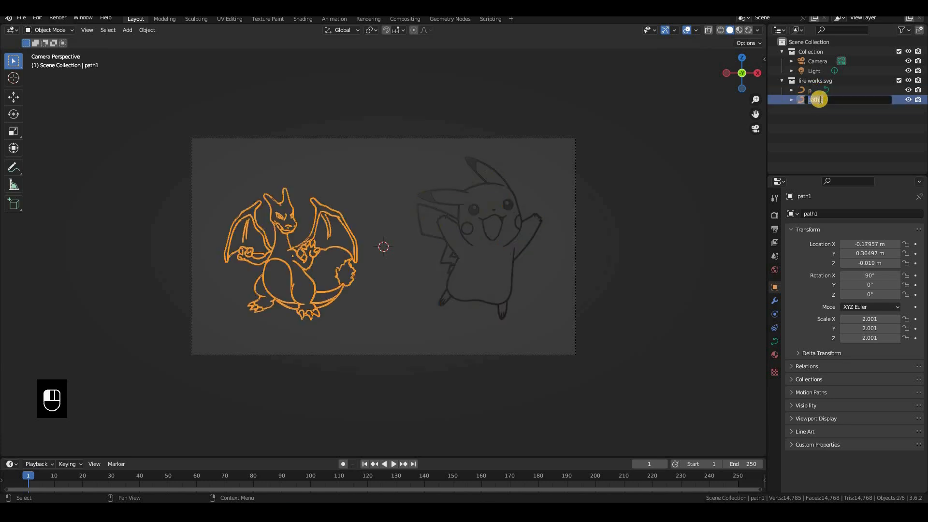
{"action": "type", "text": "c"}
{"action": "key", "text": "Return"}
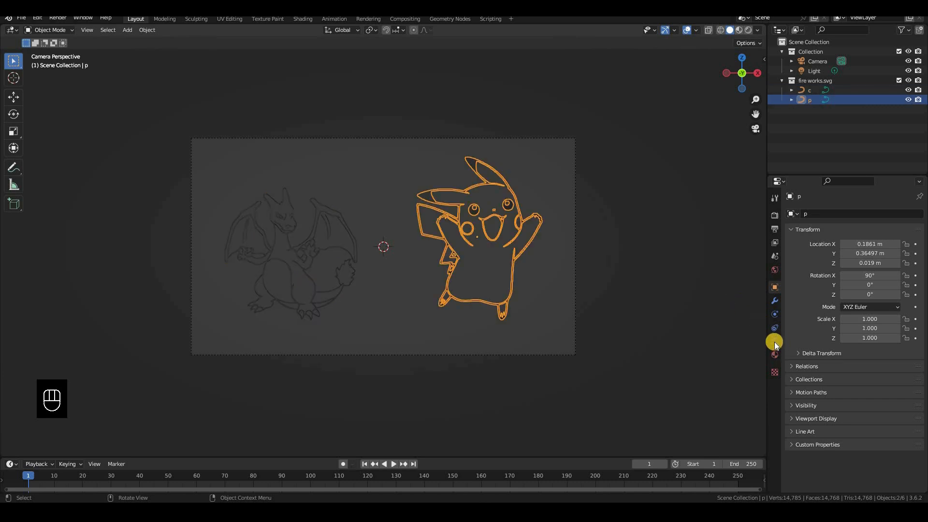
Step: Enable nodes on the Pikachu curve's SVGMat.006 material and change its surface shader to Transparent BSDF
{"action": "left_click", "coordinate": [775, 355]}
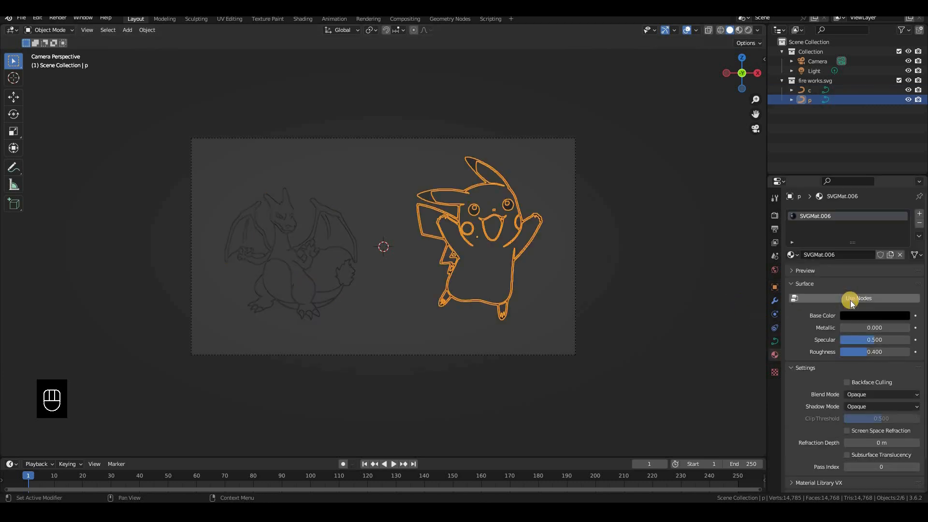
{"action": "left_click", "coordinate": [860, 300]}
{"action": "left_click", "coordinate": [850, 315]}
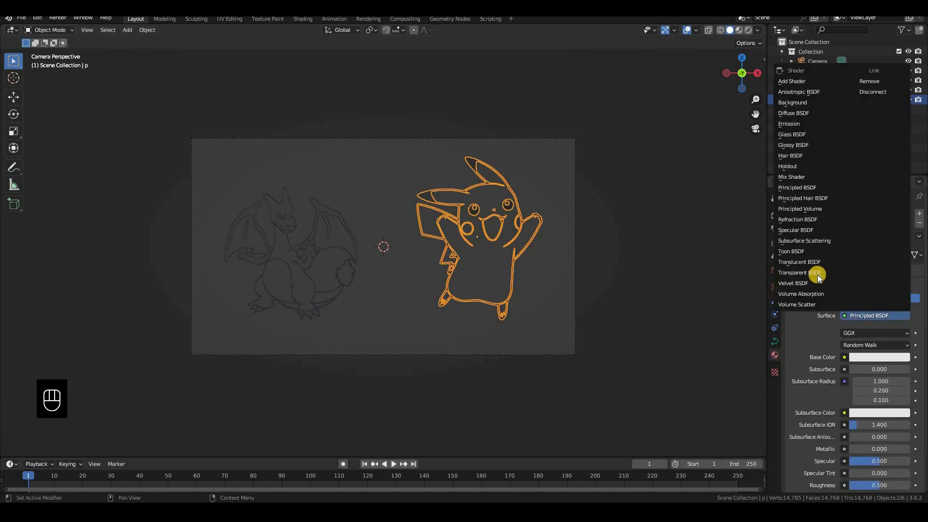
{"action": "left_click", "coordinate": [799, 273]}
Step: Set both the blend mode and the shadow mode of the SVGMat.006 material to Alpha Clip
{"action": "left_click", "coordinate": [774, 215]}
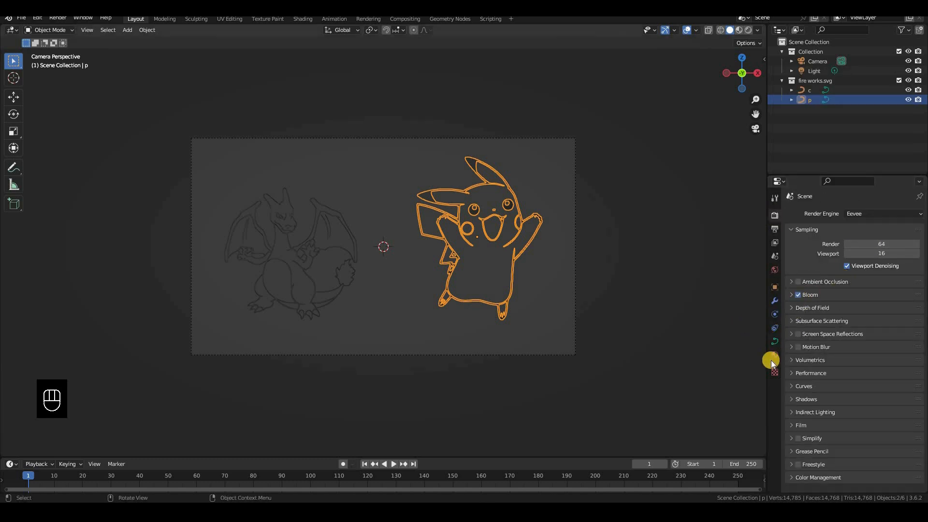
{"action": "left_click", "coordinate": [774, 355]}
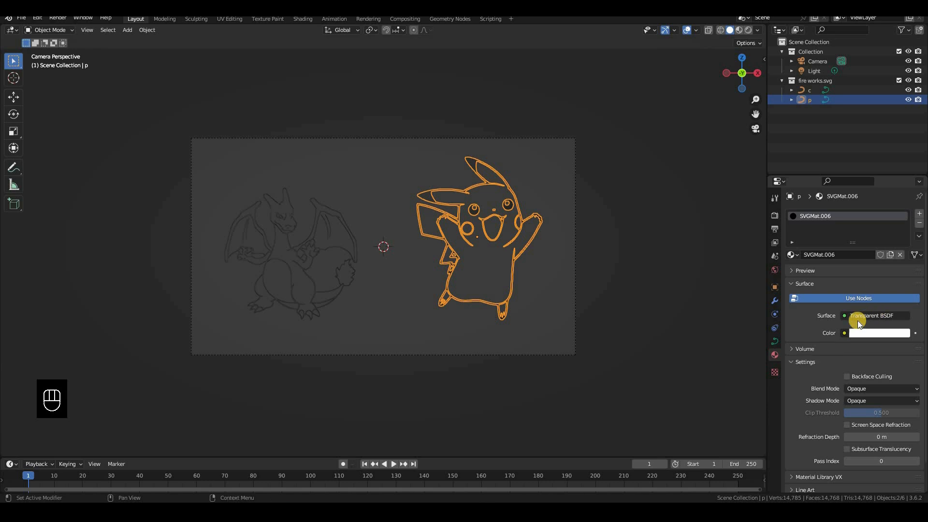
{"action": "left_click", "coordinate": [882, 388]}
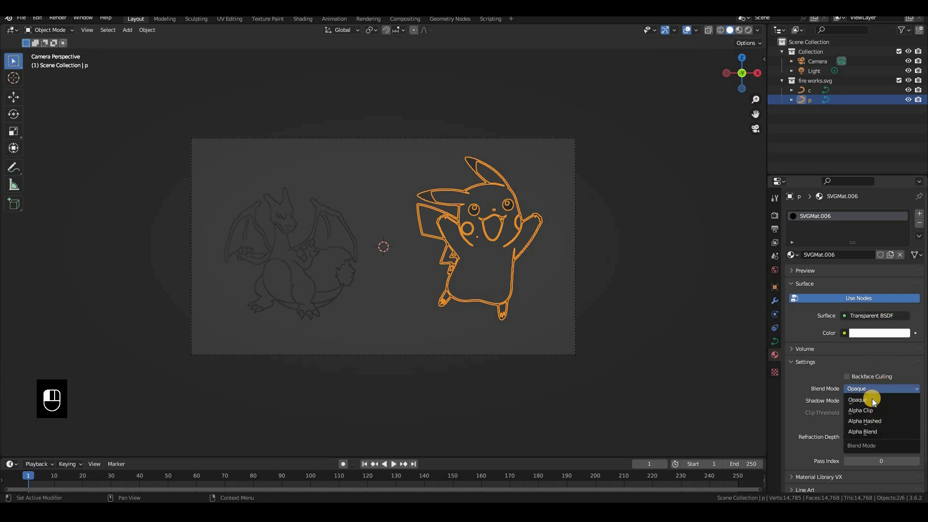
{"action": "left_click", "coordinate": [872, 402]}
{"action": "left_click", "coordinate": [875, 400]}
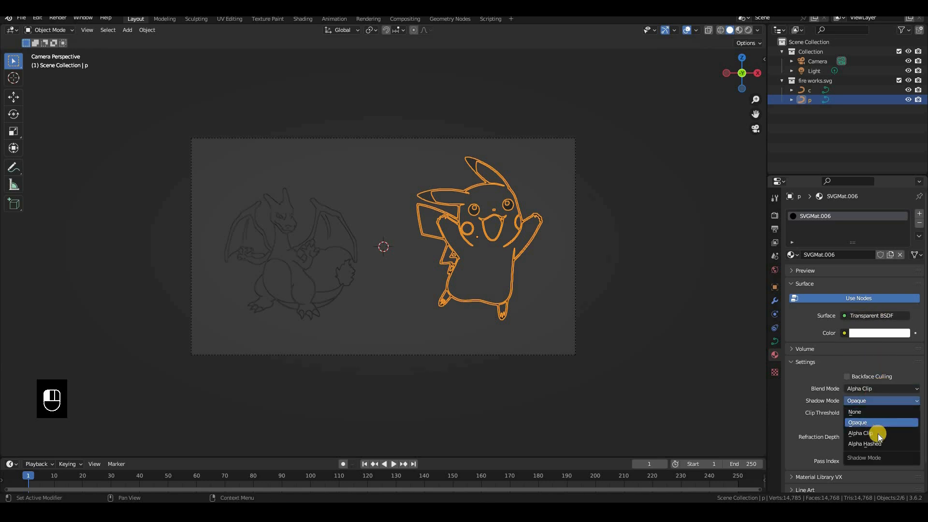
Step: Assign the SVGMat.006 material to the Charizard curve and check the transparency in Rendered shading
{"action": "left_click", "coordinate": [338, 276]}
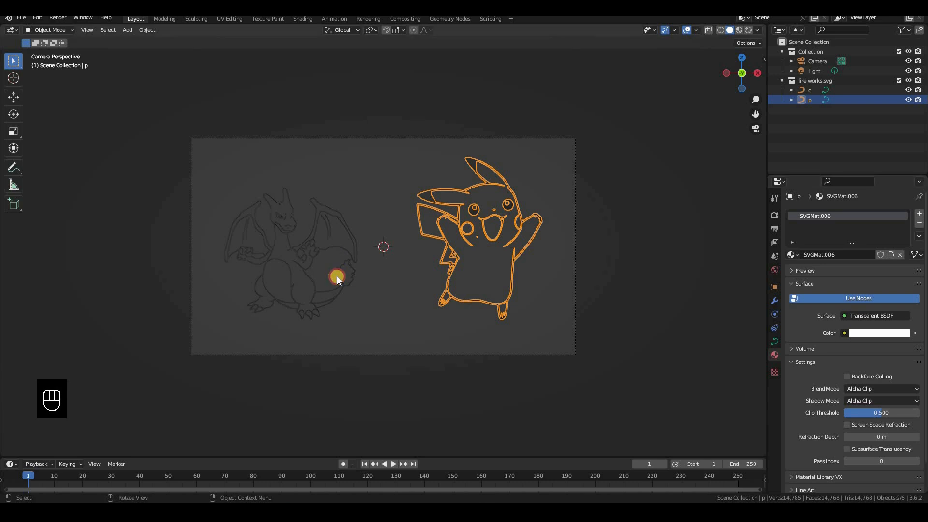
{"action": "left_click", "coordinate": [791, 254]}
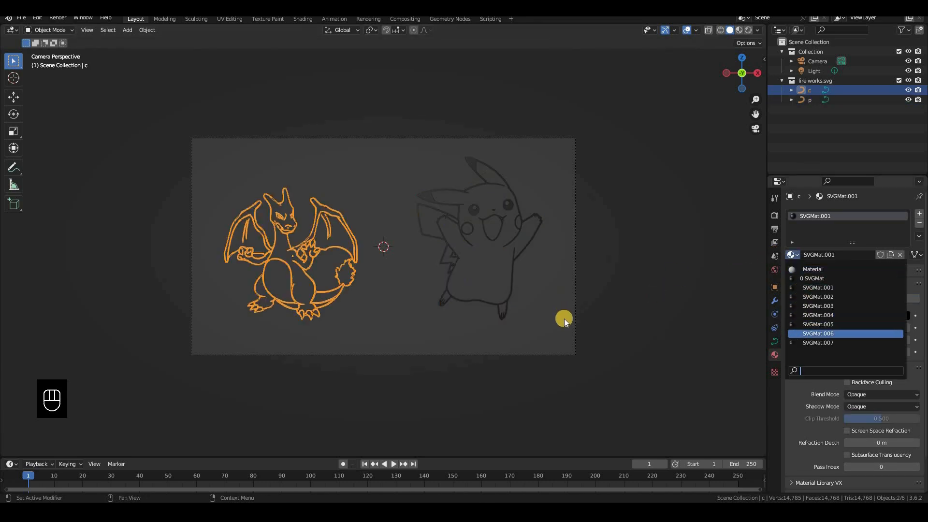
{"action": "key", "text": "z"}
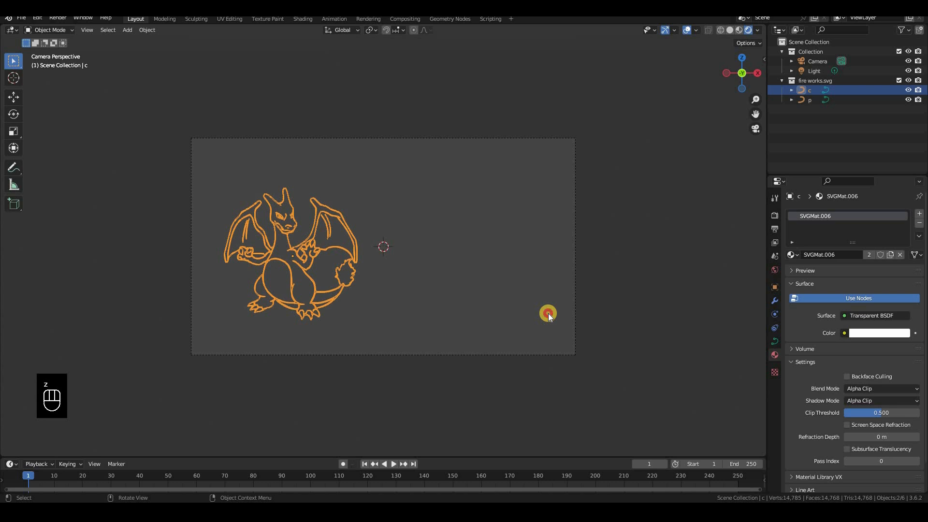
{"action": "left_click", "coordinate": [553, 260]}
{"action": "middle_click_drag", "start_coordinate": [709, 279], "coordinate": [554, 260]}
Step: Return the viewport to Solid shading and select the Pikachu curve p
{"action": "key", "text": "z"}
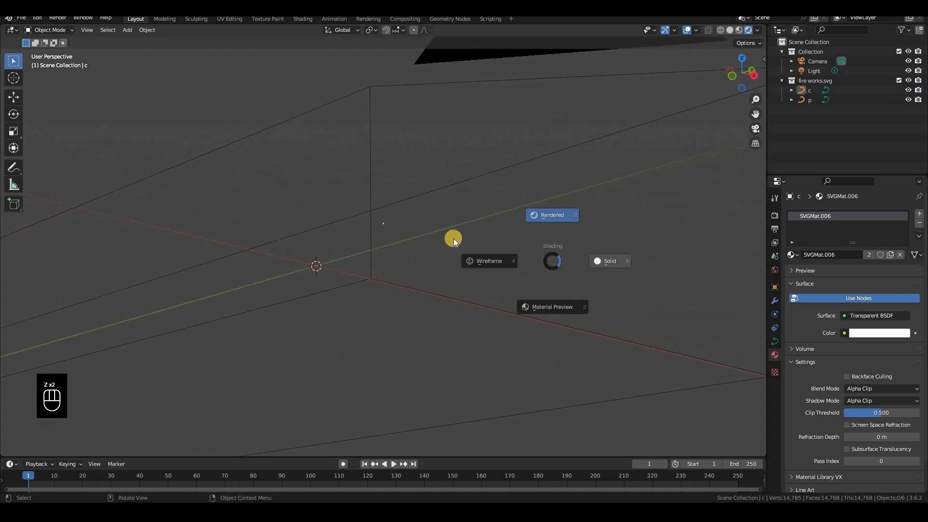
{"action": "left_click", "coordinate": [607, 261]}
{"action": "scroll", "coordinate": [486, 228], "scroll_direction": "down", "scroll_amount": 2}
{"action": "scroll", "coordinate": [485, 228], "scroll_direction": "down", "scroll_amount": 1}
{"action": "left_click", "coordinate": [484, 228]}
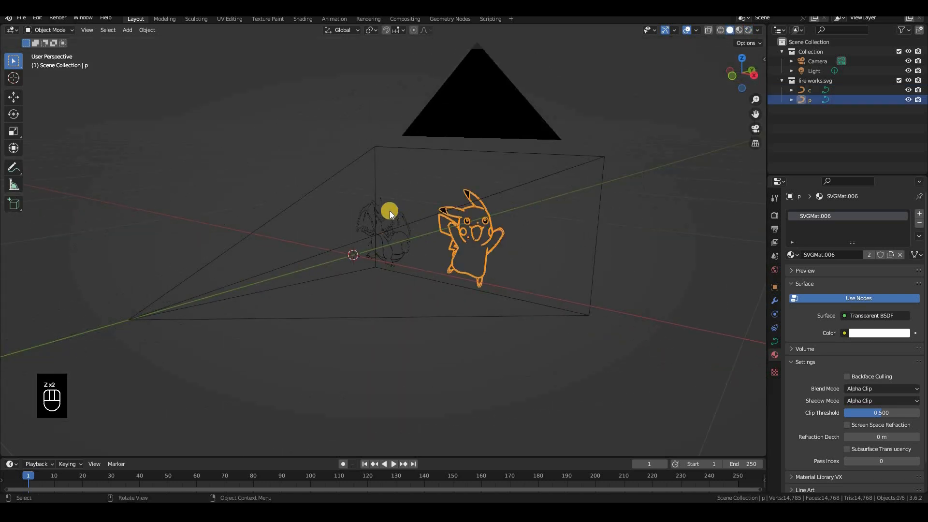
Step: Select both the Charizard curve c and the Pikachu curve p and convert them to meshes
{"action": "left_click", "coordinate": [475, 234]}
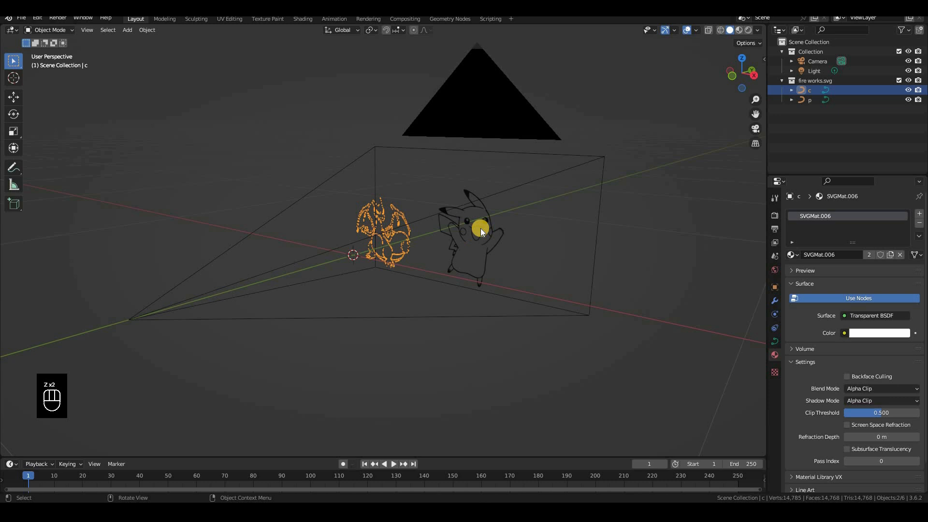
{"action": "left_click", "coordinate": [497, 229], "text": "shift"}
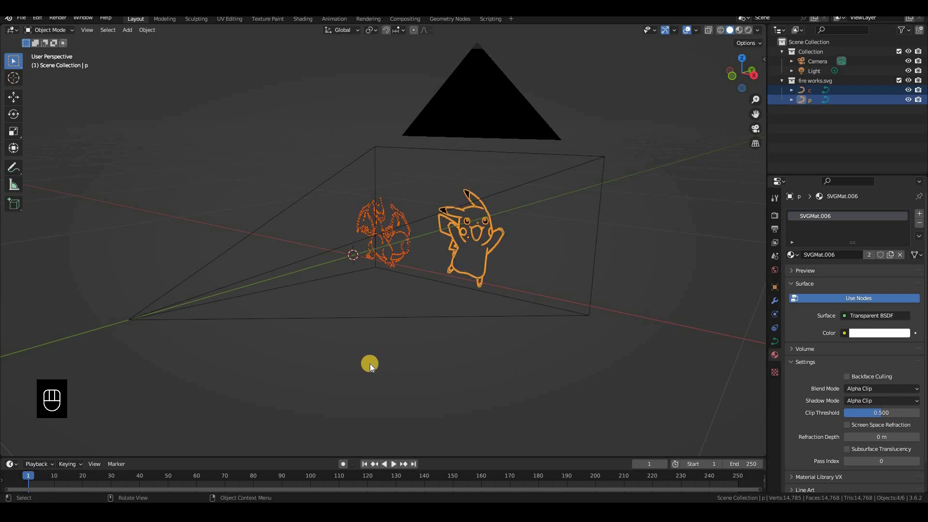
{"action": "middle_click_drag", "start_coordinate": [473, 242], "coordinate": [484, 212]}
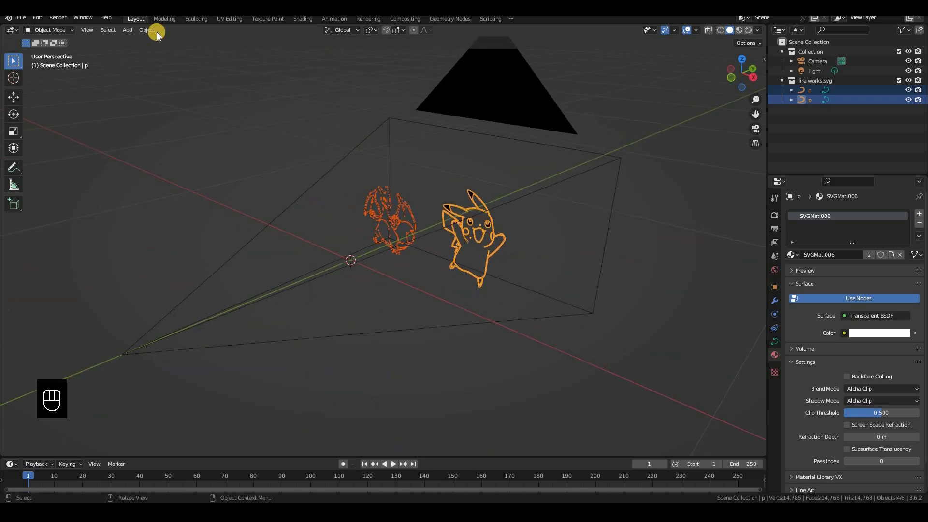
{"action": "scroll", "coordinate": [157, 32], "scroll_direction": "up", "scroll_amount": 3}
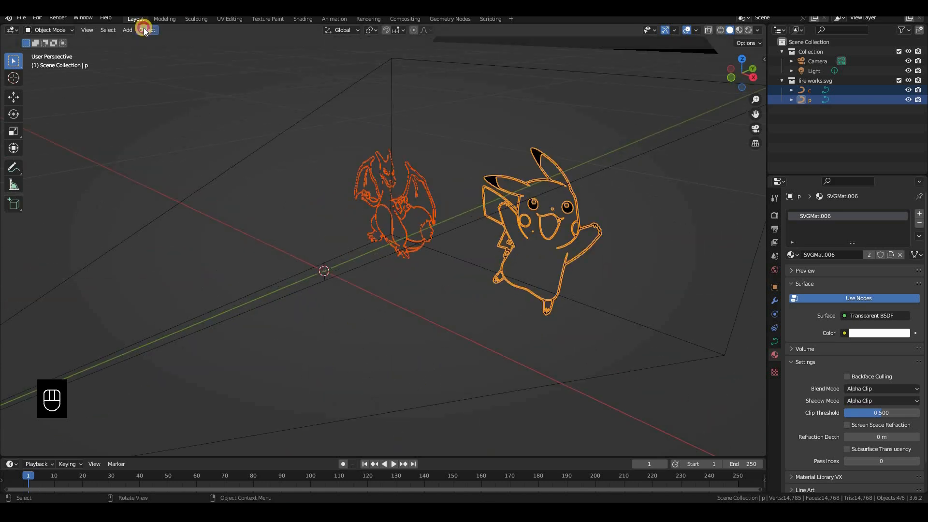
{"action": "left_click", "coordinate": [149, 31]}
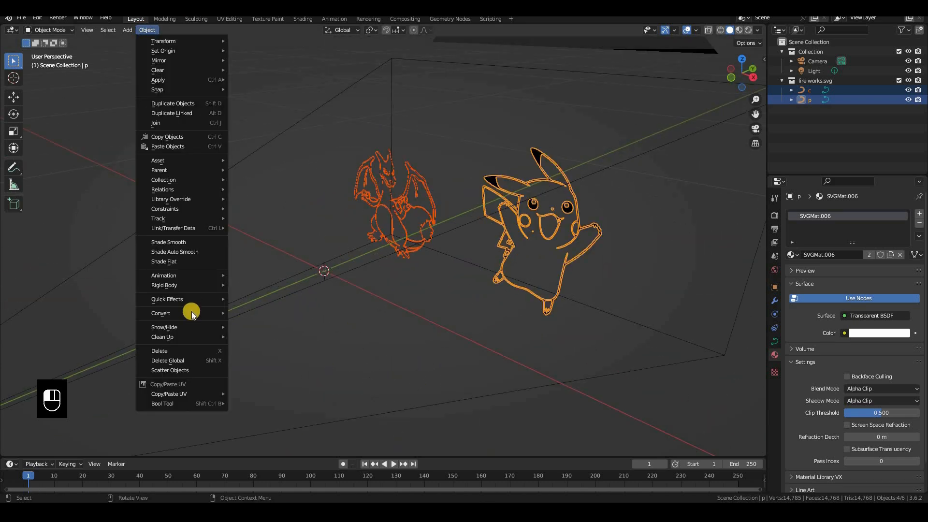
{"action": "mouse_move", "coordinate": [220, 314]}
{"action": "left_click", "coordinate": [253, 325]}
{"action": "left_click", "coordinate": [472, 320]}
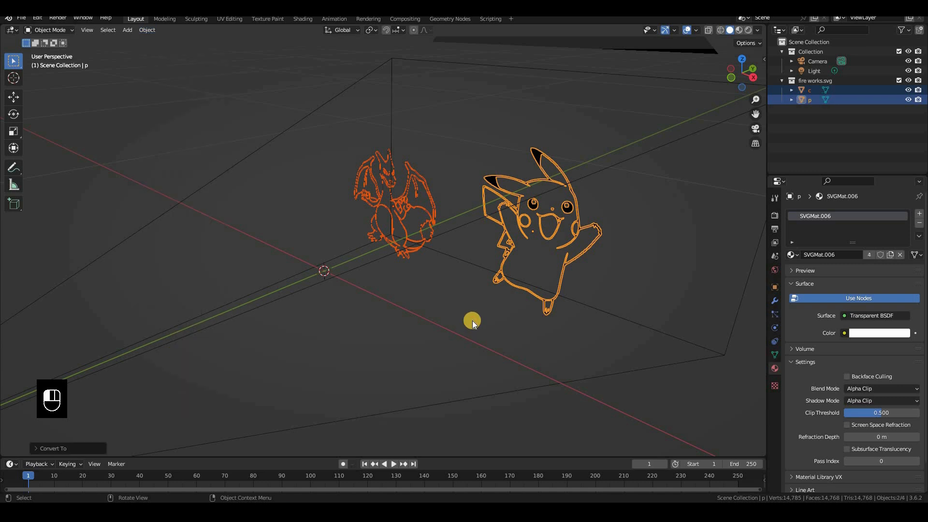
Step: Set the World background colour to dark blue and preview it through the camera in Rendered shading
{"action": "key", "text": "KP_0"}
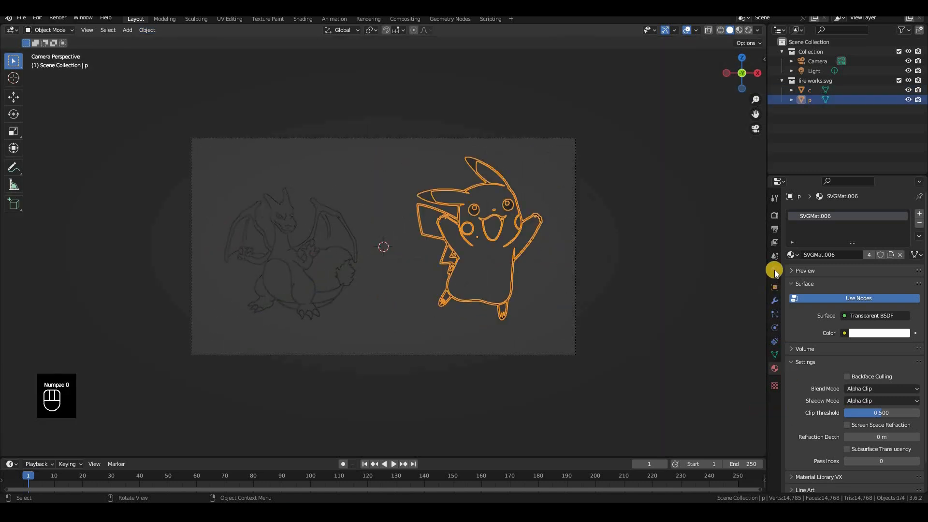
{"action": "left_click", "coordinate": [774, 270]}
{"action": "left_click", "coordinate": [880, 279]}
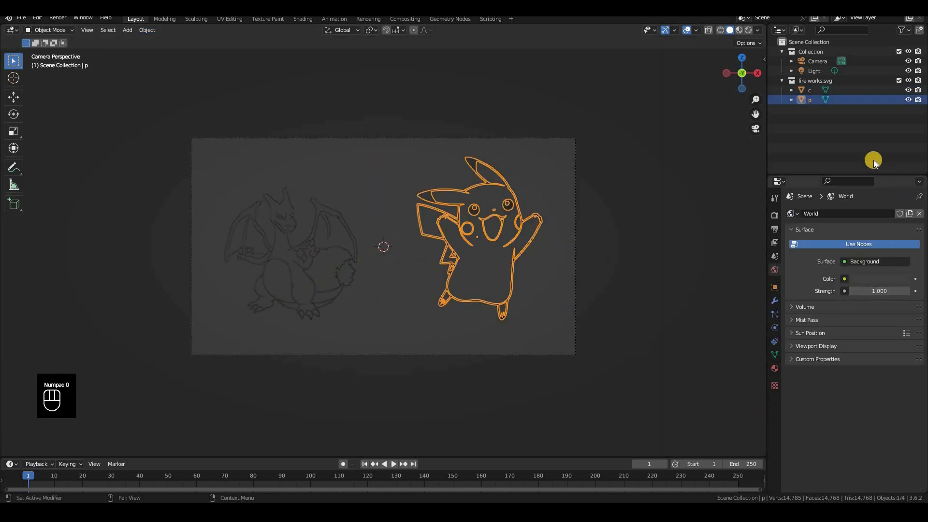
{"action": "left_click", "coordinate": [874, 152]}
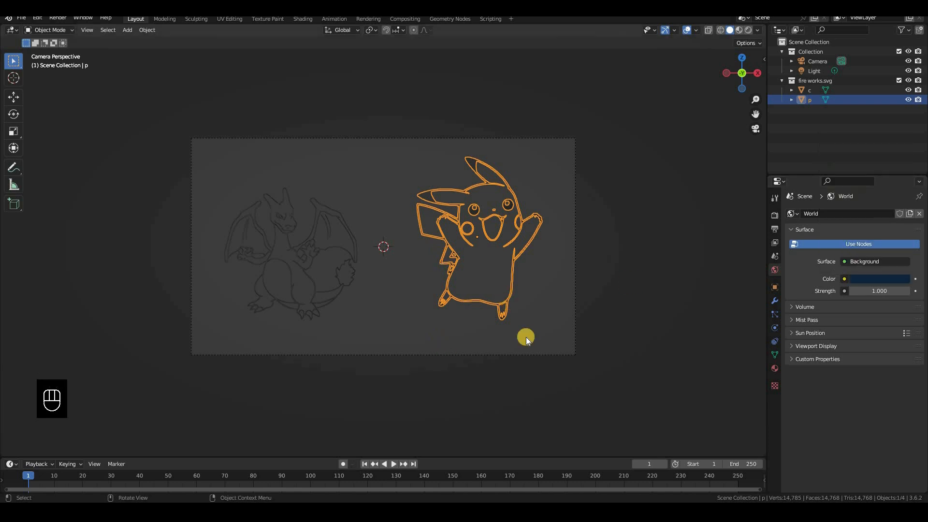
{"action": "key", "text": "z"}
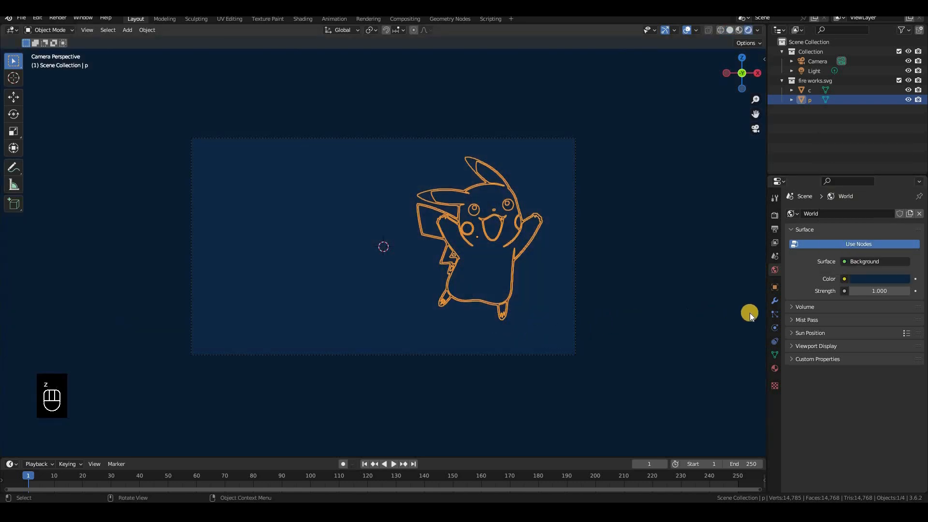
Step: Create a new collection under the Scene Collection and name it part
{"action": "left_click", "coordinate": [795, 113]}
{"action": "right_click", "coordinate": [801, 110]}
{"action": "left_click", "coordinate": [801, 111]}
{"action": "double_click", "coordinate": [801, 110]}
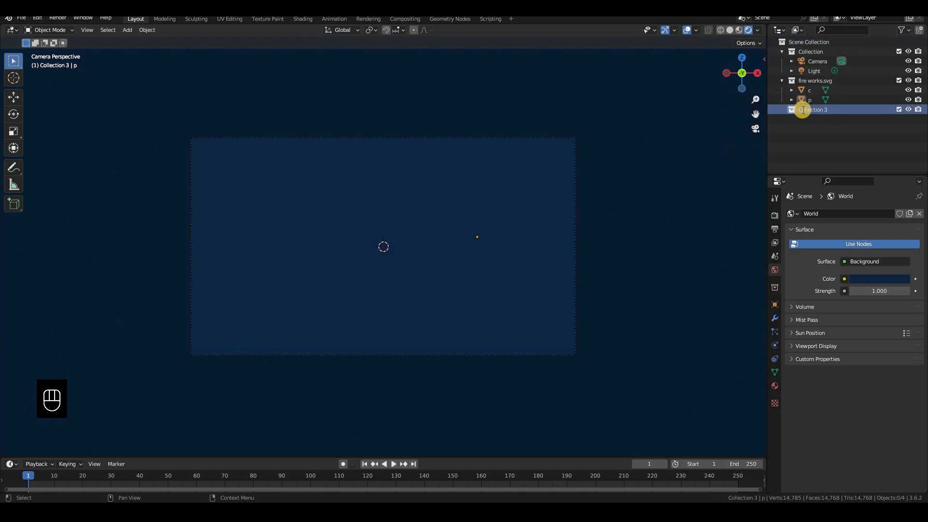
{"action": "type", "text": "part"}
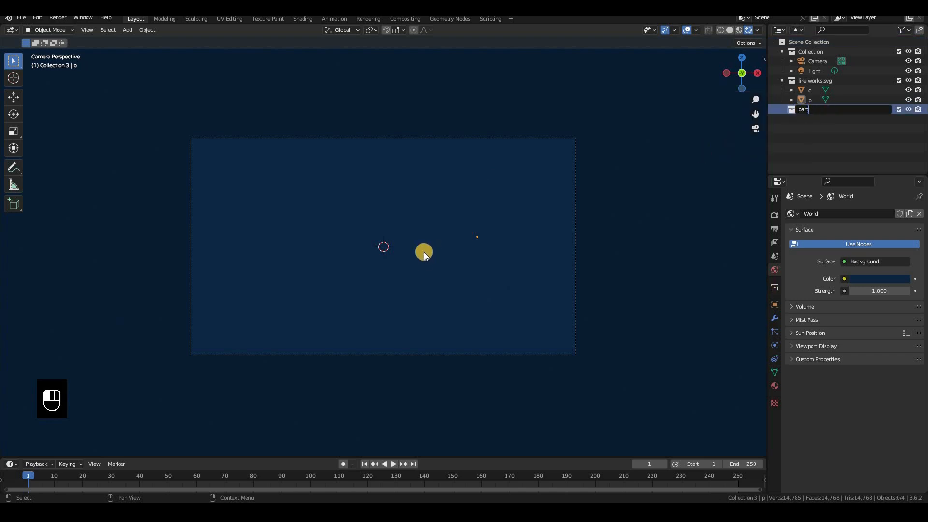
{"action": "key", "text": "Return"}
Step: Add an ico sphere with 1 subdivision to the part collection
{"action": "key", "text": "shift+a"}
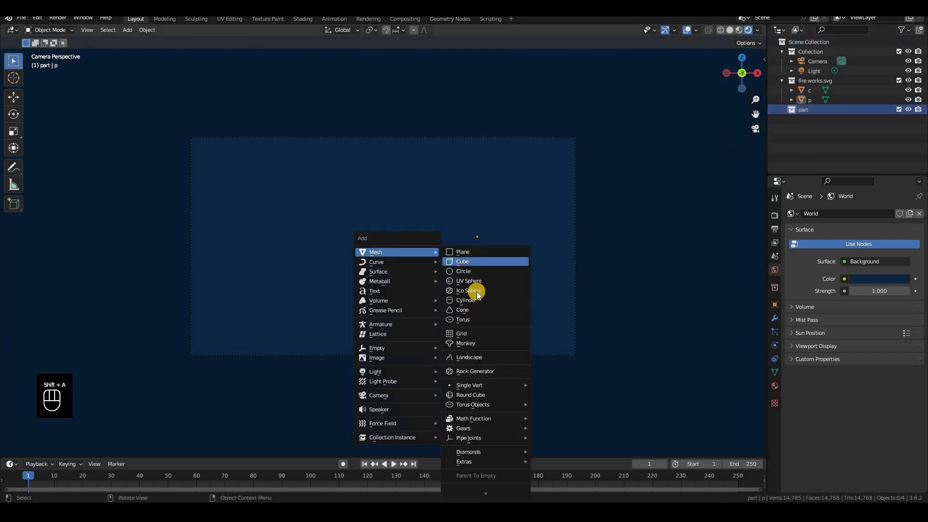
{"action": "left_click", "coordinate": [471, 290]}
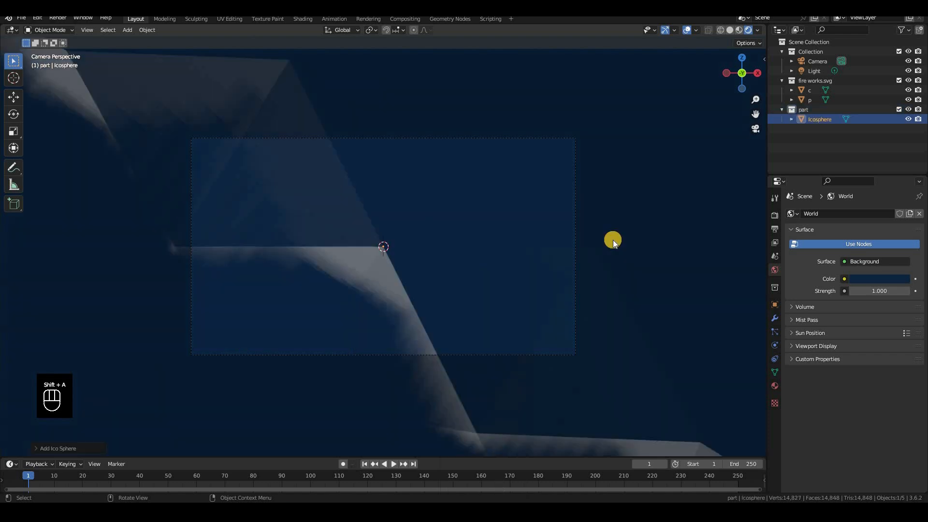
{"action": "middle_click_drag", "start_coordinate": [561, 262], "coordinate": [544, 272]}
{"action": "scroll", "coordinate": [156, 417], "scroll_direction": "down", "scroll_amount": 11}
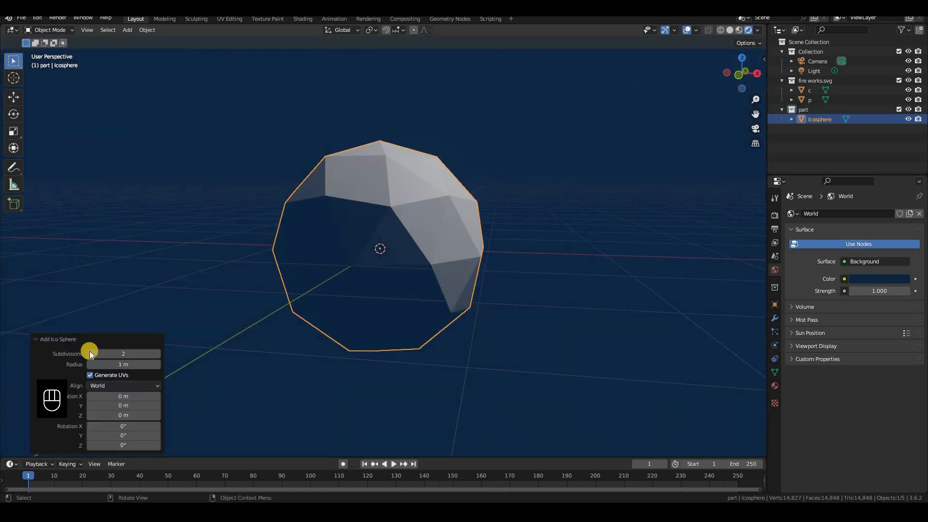
{"action": "left_click", "coordinate": [90, 353]}
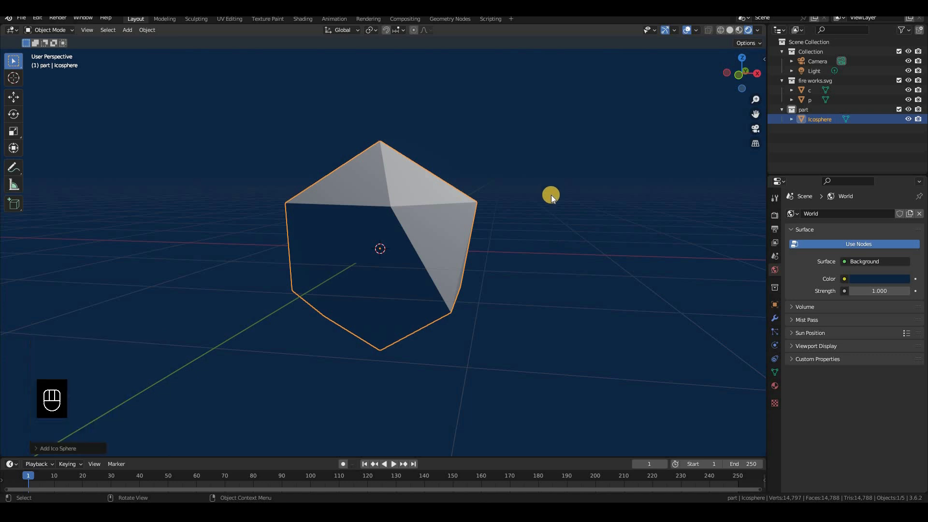
Step: Move the ico sphere sideways, well clear of the camera and the character outlines
{"action": "left_click_drag", "start_coordinate": [755, 100], "coordinate": [58, 230]}
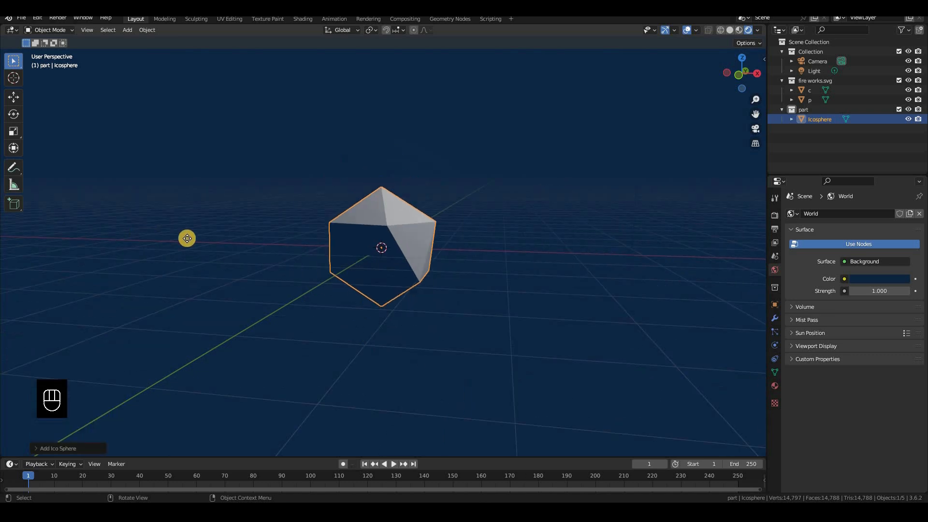
{"action": "key", "text": "g"}
{"action": "left_click", "coordinate": [755, 391]}
{"action": "scroll", "coordinate": [756, 393], "scroll_direction": "down", "scroll_amount": 4}
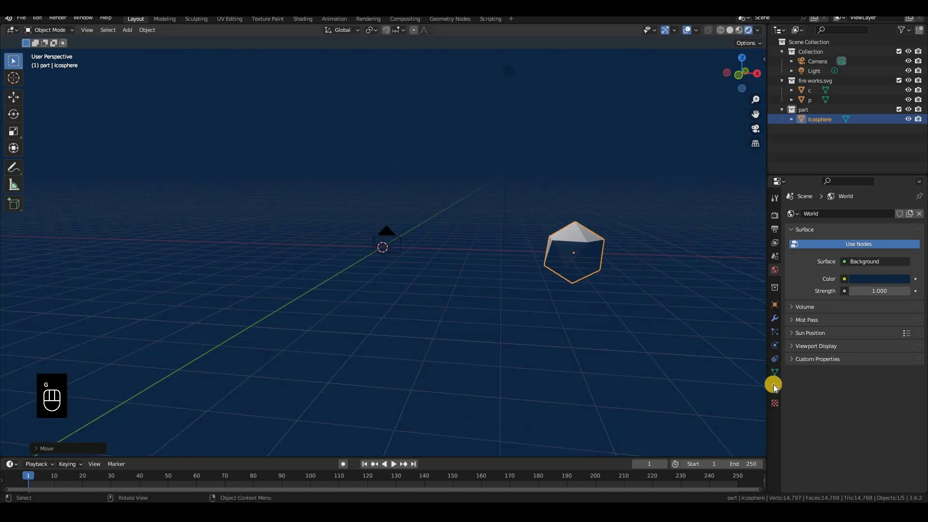
Step: Create a new material on the ico sphere and name it p par
{"action": "left_click", "coordinate": [774, 385]}
{"action": "left_click", "coordinate": [824, 255]}
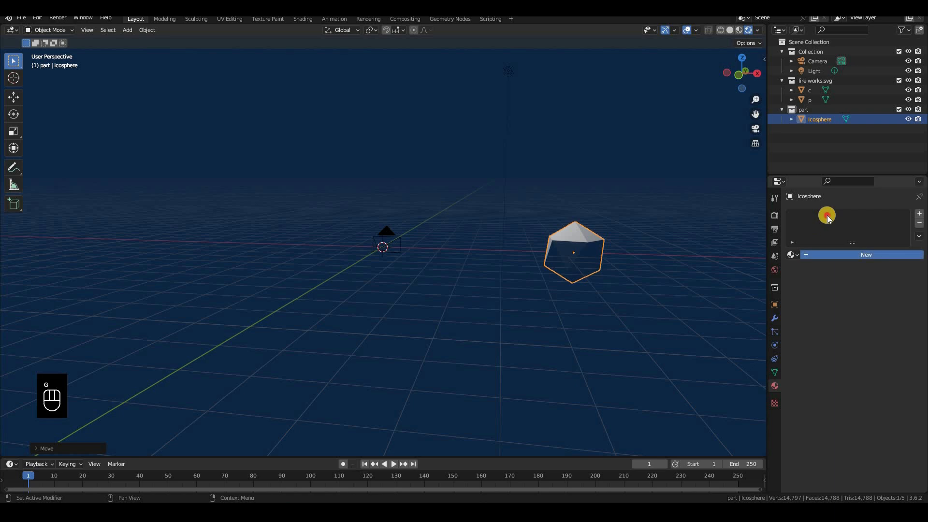
{"action": "double_click", "coordinate": [827, 216]}
{"action": "type", "text": "p"}
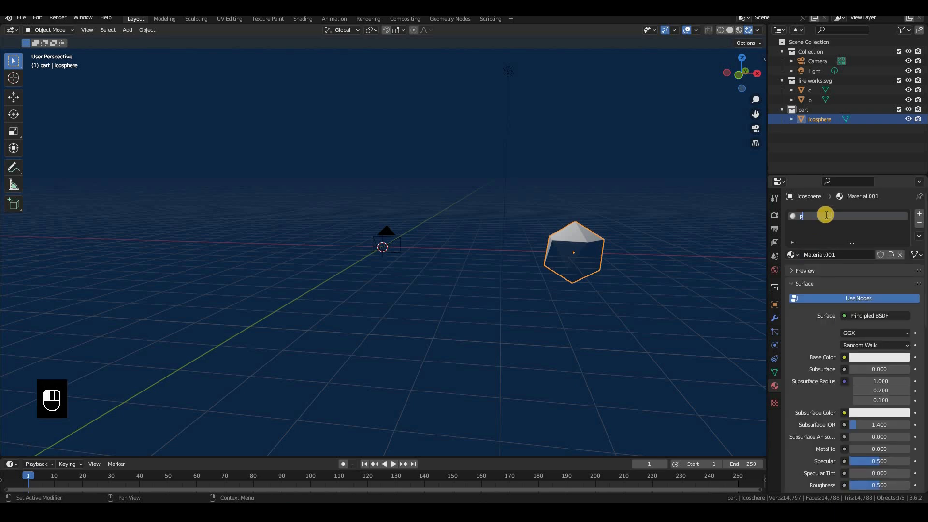
{"action": "type", "text": " part"}
{"action": "key", "text": "Return"}
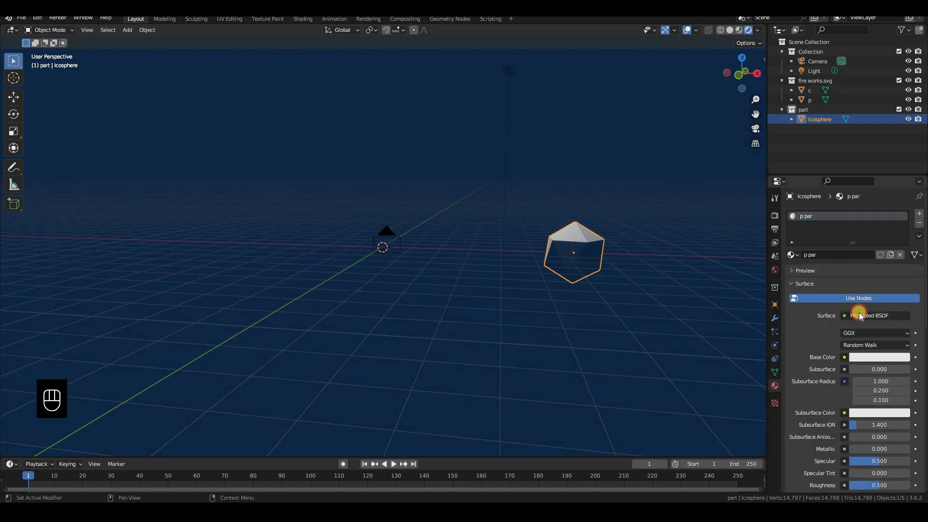
Step: Change the p par material's surface to Emission with strength 5 and a fully saturated yellow colour, hue 0.169
{"action": "left_click", "coordinate": [860, 314]}
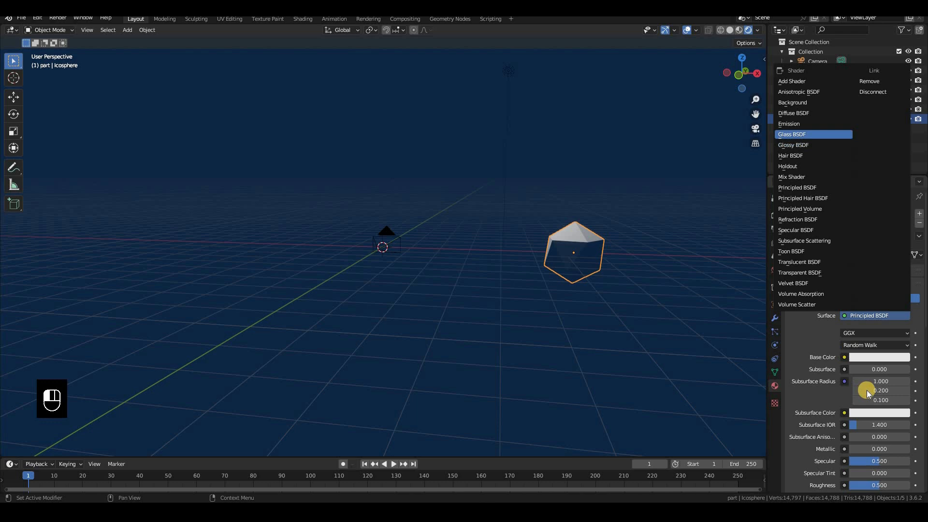
{"action": "left_click", "coordinate": [789, 124]}
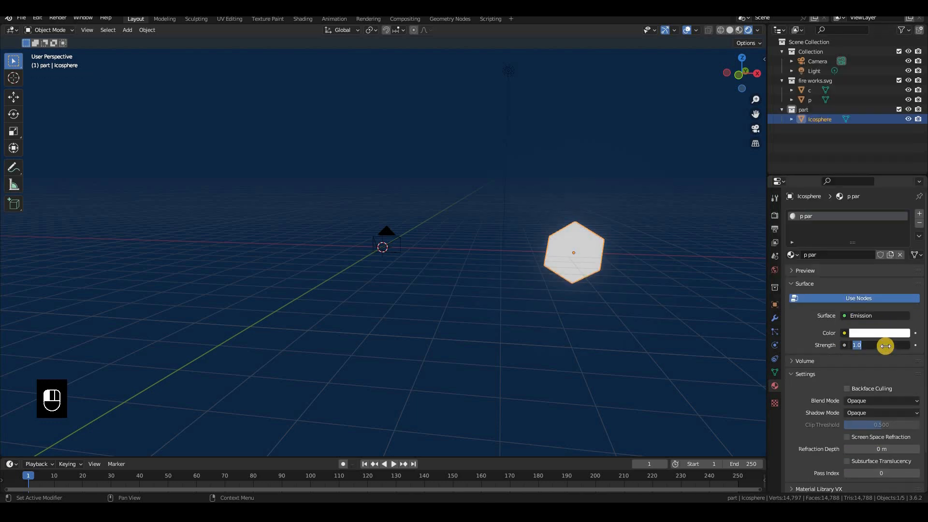
{"action": "type", "text": "5"}
{"action": "key", "text": "Return"}
{"action": "left_click", "coordinate": [878, 334]}
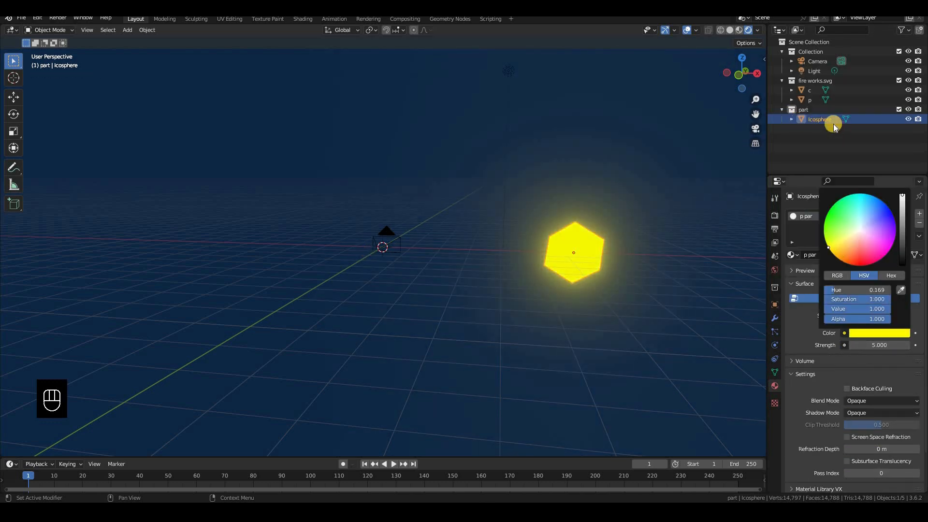
Step: Rename the Icosphere object to p p
{"action": "left_click", "coordinate": [832, 123]}
{"action": "double_click", "coordinate": [832, 123]}
{"action": "double_click", "coordinate": [832, 124]}
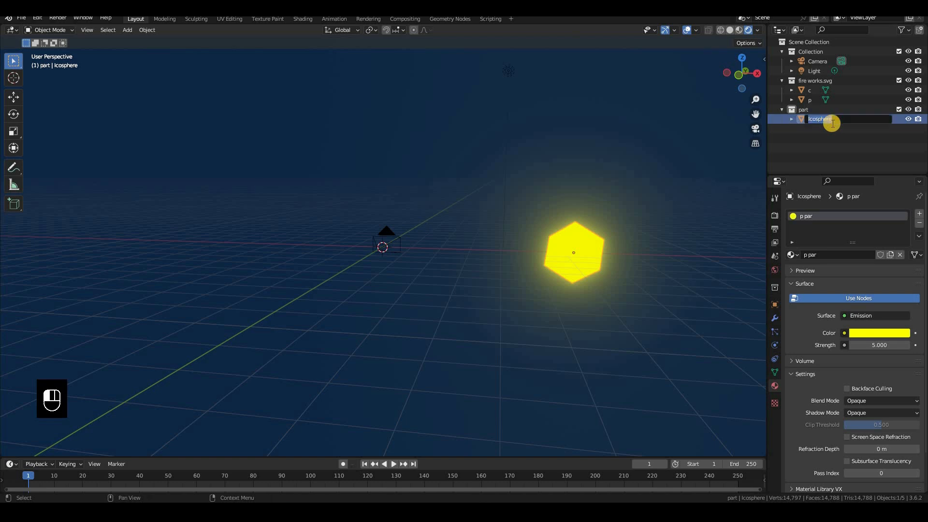
{"action": "type", "text": "p p"}
{"action": "key", "text": "Return"}
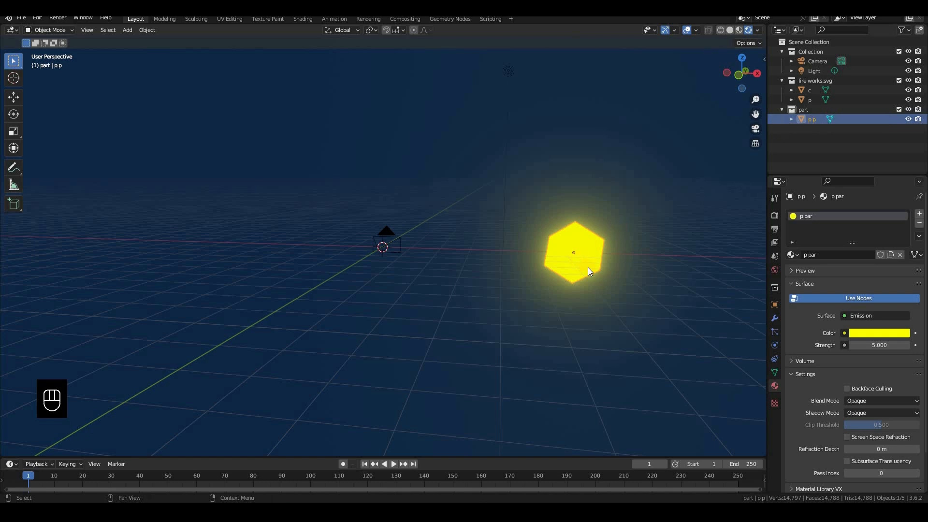
Step: Duplicate the glowing ico sphere p p and place the copy beside the original, farther from the camera
{"action": "key", "text": "shift+d"}
{"action": "right_click", "coordinate": [628, 231]}
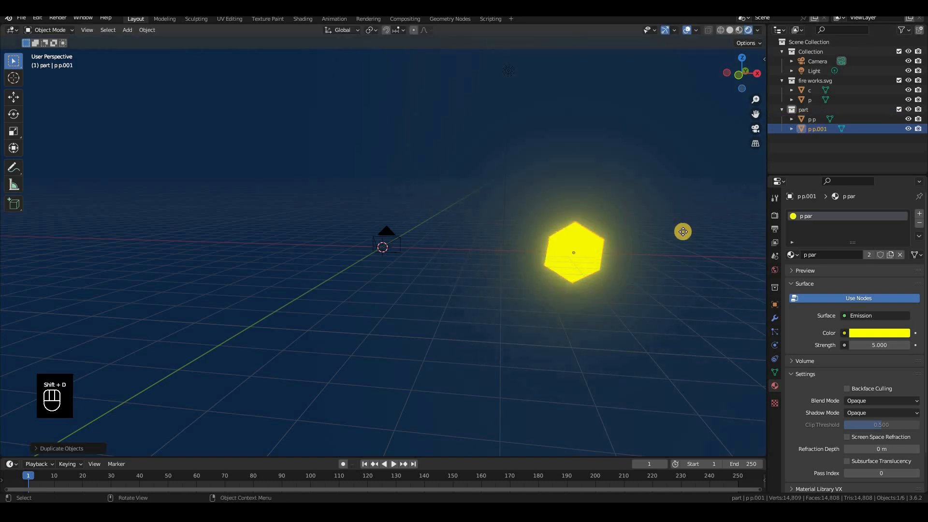
{"action": "key", "text": "g"}
{"action": "left_click", "coordinate": [868, 259]}
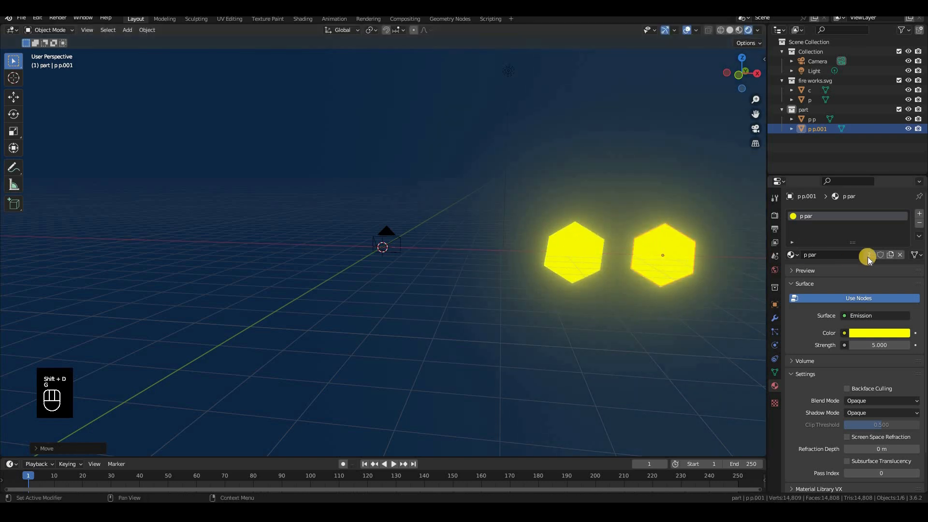
Step: Make the duplicate's material a single-user copy and rename the duplicate object to c c
{"action": "left_click", "coordinate": [868, 256]}
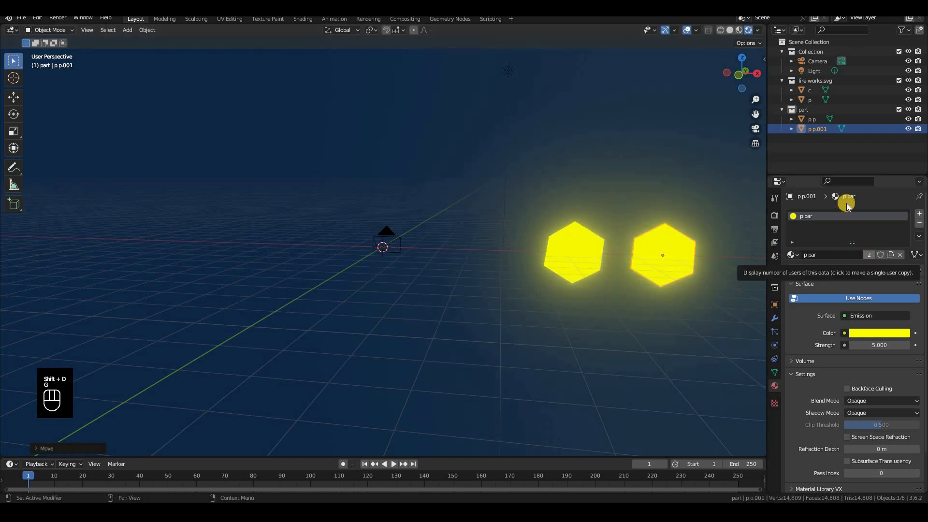
{"action": "double_click", "coordinate": [826, 129]}
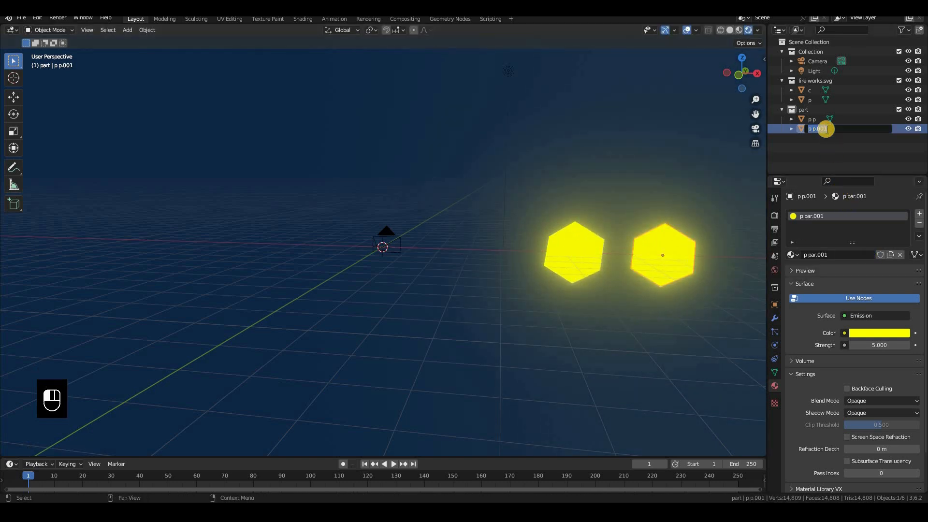
{"action": "type", "text": "c c"}
Step: Rename the material of the c c ico sphere to c par
{"action": "left_click", "coordinate": [820, 217]}
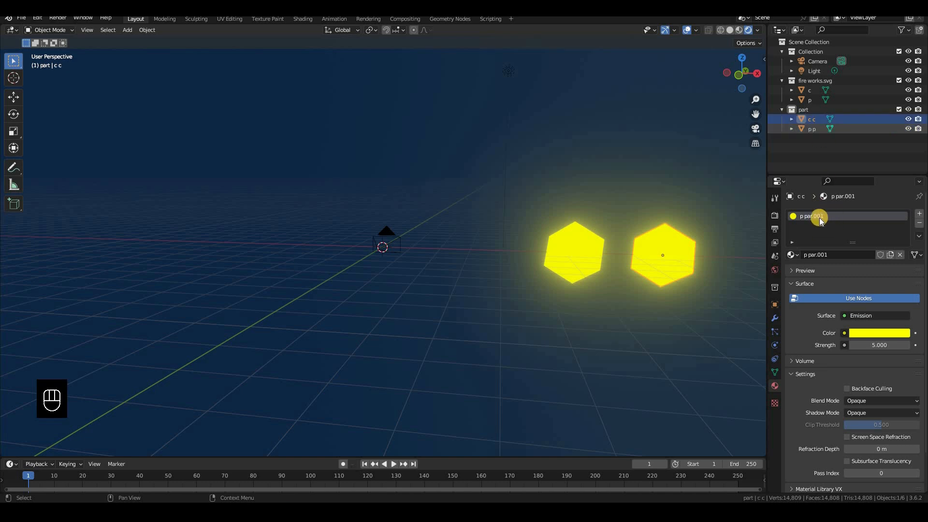
{"action": "double_click", "coordinate": [806, 216]}
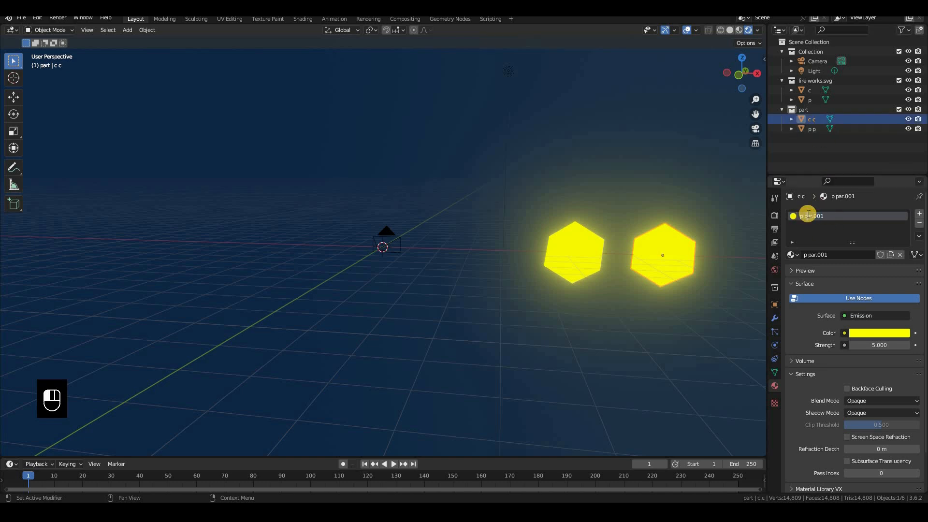
{"action": "key", "text": "Left"}
{"action": "key", "text": "shift+Left"}
{"action": "type", "text": "c"}
{"action": "left_click", "coordinate": [817, 225]}
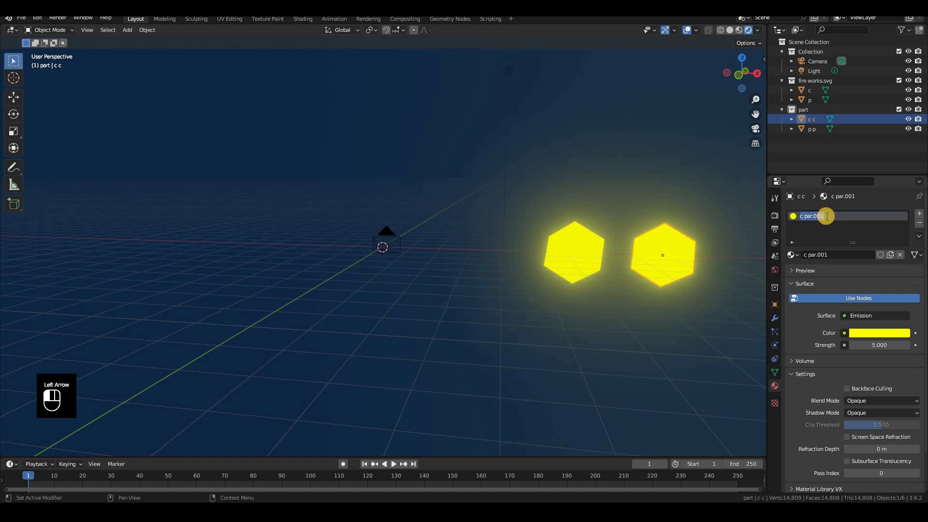
{"action": "key", "text": "BackSpace"}
{"action": "key", "text": "BackSpace"}
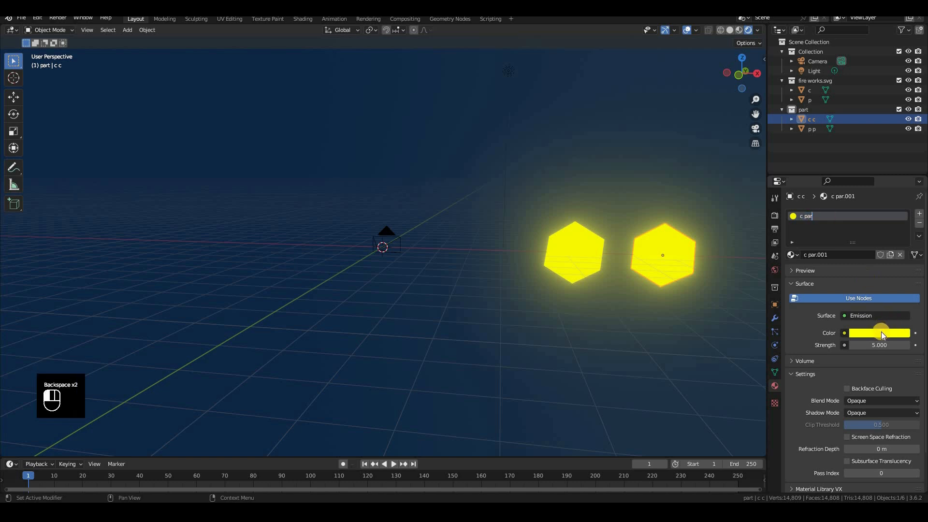
Step: Change the emission color of the c c ico sphere's c par material to orange
{"action": "left_click", "coordinate": [881, 333]}
{"action": "left_click", "coordinate": [837, 262]}
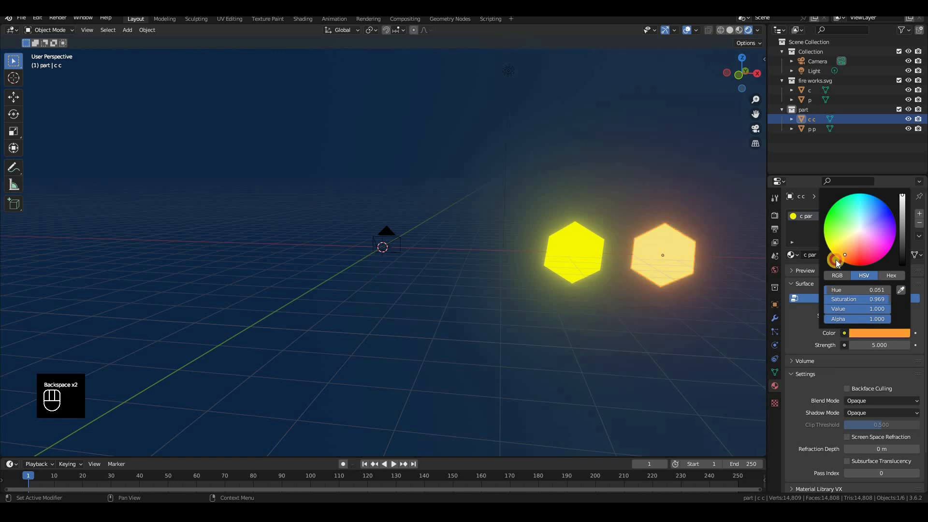
{"action": "left_click_drag", "start_coordinate": [837, 262], "coordinate": [839, 265]}
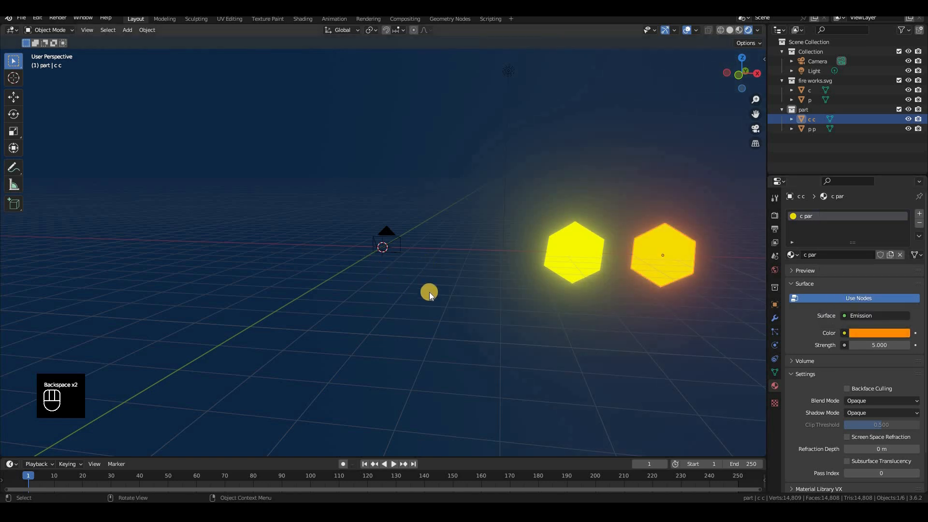
Step: Return to the camera view in solid shading and add a particle system to the Pikachu outline p
{"action": "key", "text": "KP_0"}
{"action": "key", "text": "z"}
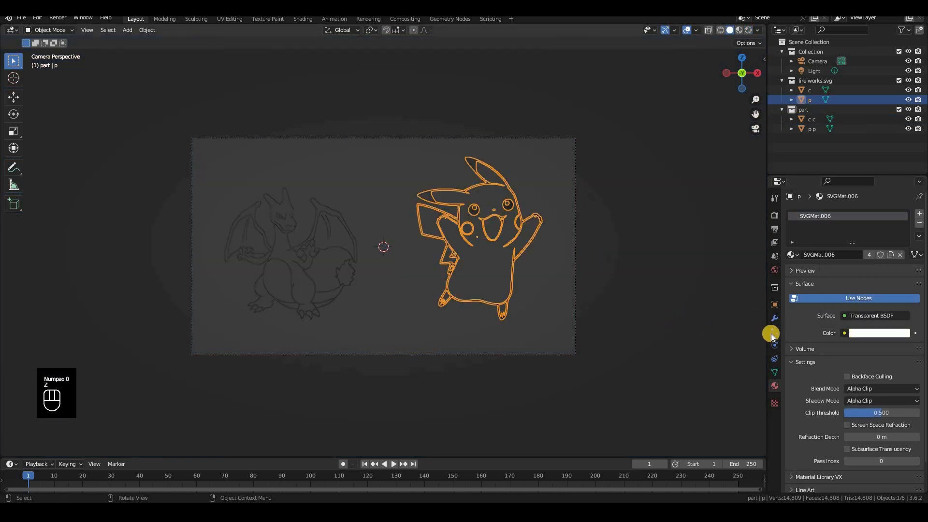
{"action": "left_click", "coordinate": [773, 332]}
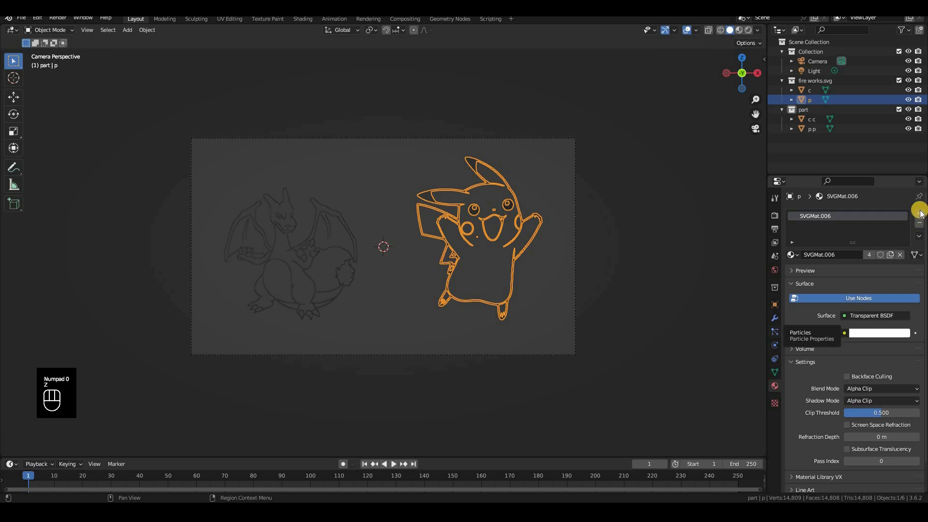
{"action": "left_click", "coordinate": [920, 213]}
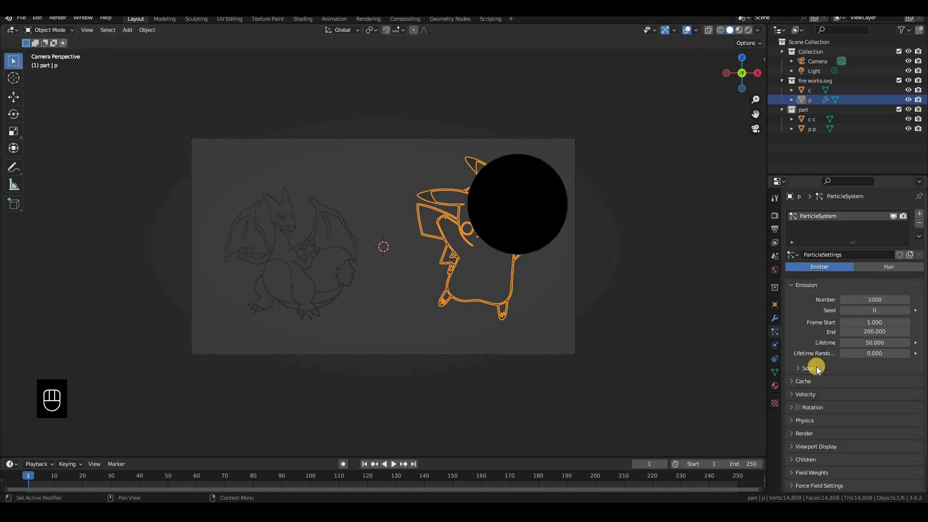
Step: Set the Pikachu outline's particles to emit from vertices and disable Random Order
{"action": "left_click", "coordinate": [860, 369]}
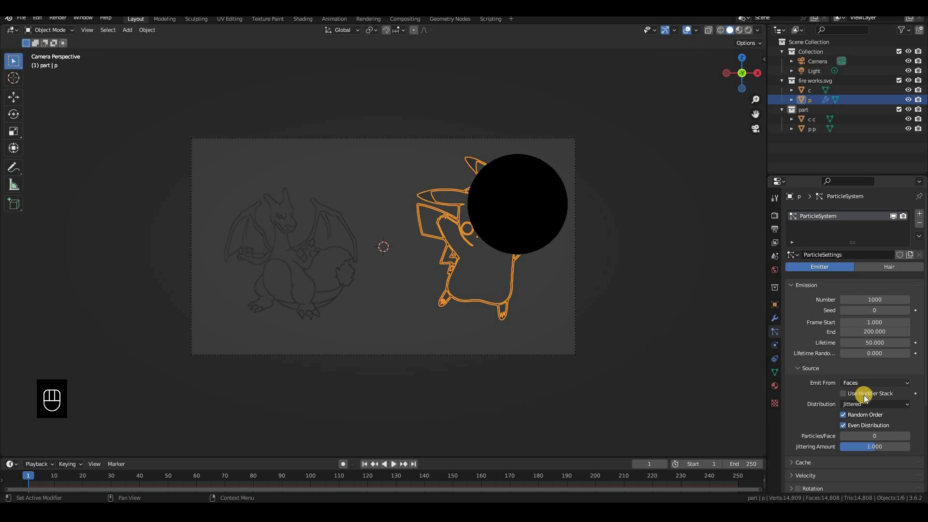
{"action": "left_click", "coordinate": [864, 385]}
{"action": "left_click", "coordinate": [863, 395]}
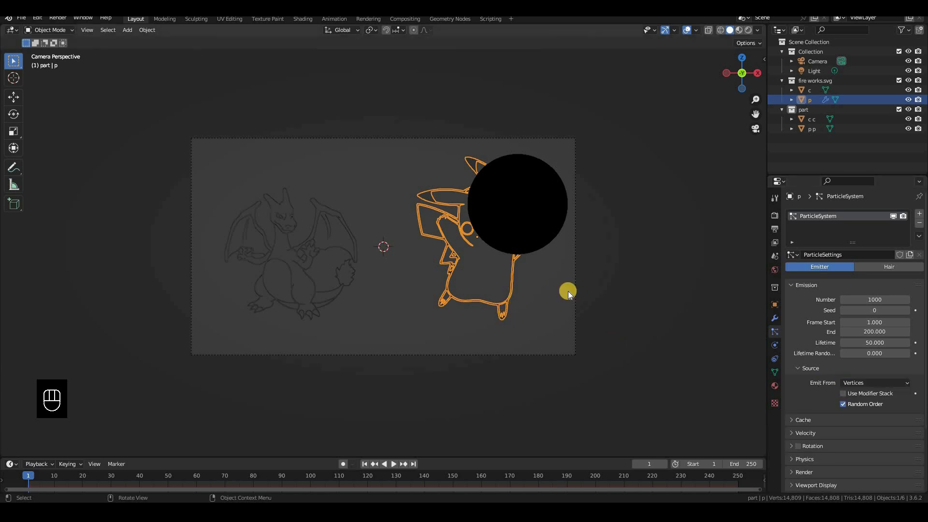
{"action": "mouse_move", "coordinate": [572, 254]}
{"action": "middle_mouse_down"}
{"action": "mouse_move", "coordinate": [611, 239]}
{"action": "mouse_move", "coordinate": [572, 233]}
{"action": "mouse_move", "coordinate": [648, 254]}
{"action": "mouse_move", "coordinate": [524, 270]}
{"action": "mouse_move", "coordinate": [482, 230]}
{"action": "mouse_move", "coordinate": [450, 261]}
{"action": "middle_mouse_up"}
{"action": "scroll", "coordinate": [488, 258], "scroll_direction": "up", "scroll_amount": 4}
{"action": "scroll", "coordinate": [510, 257], "scroll_direction": "down", "scroll_amount": 5}
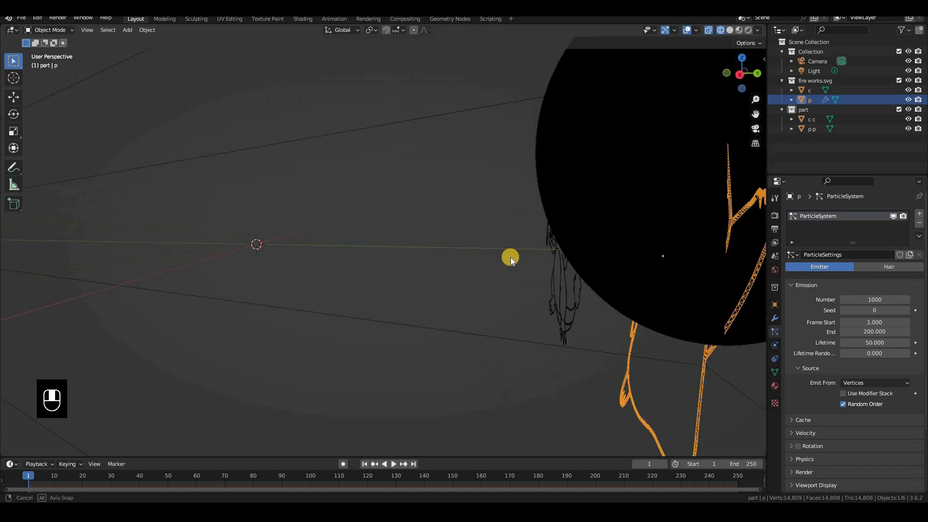
{"action": "key", "text": "KP_0"}
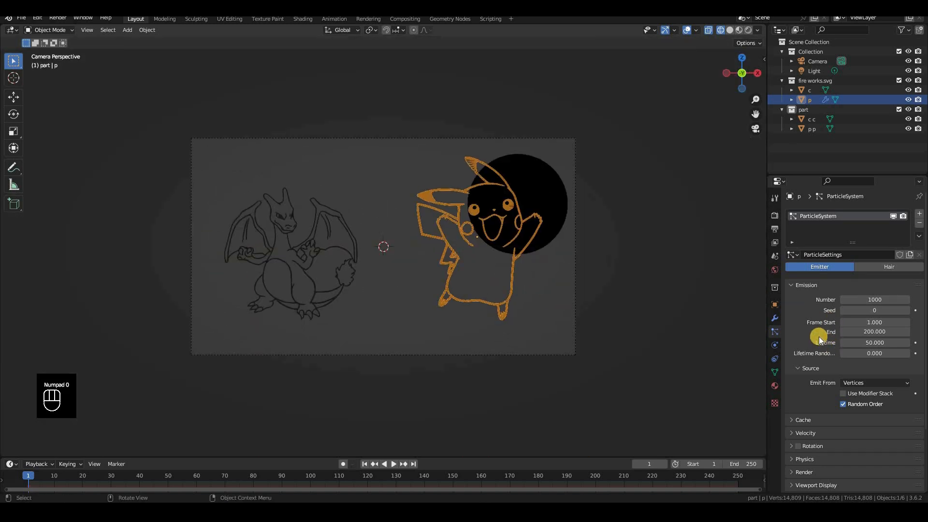
{"action": "left_click", "coordinate": [843, 404]}
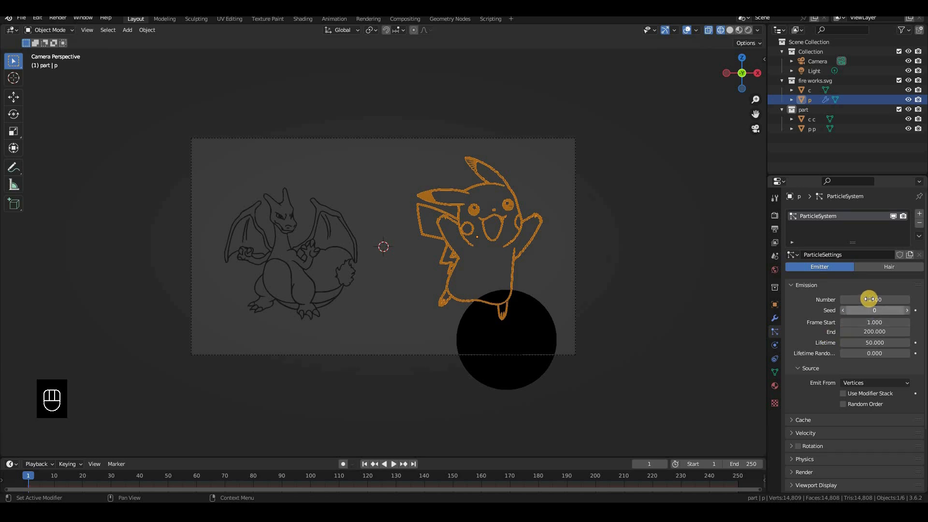
Step: Render the Pikachu outline's particles as Object, using p p as the instance object
{"action": "scroll", "coordinate": [817, 392], "scroll_direction": "down", "scroll_amount": 4}
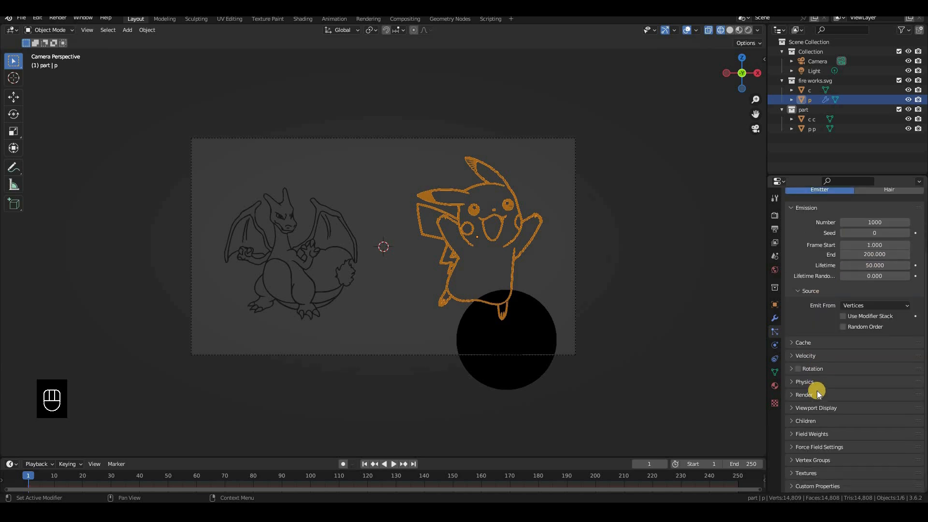
{"action": "left_click", "coordinate": [806, 394]}
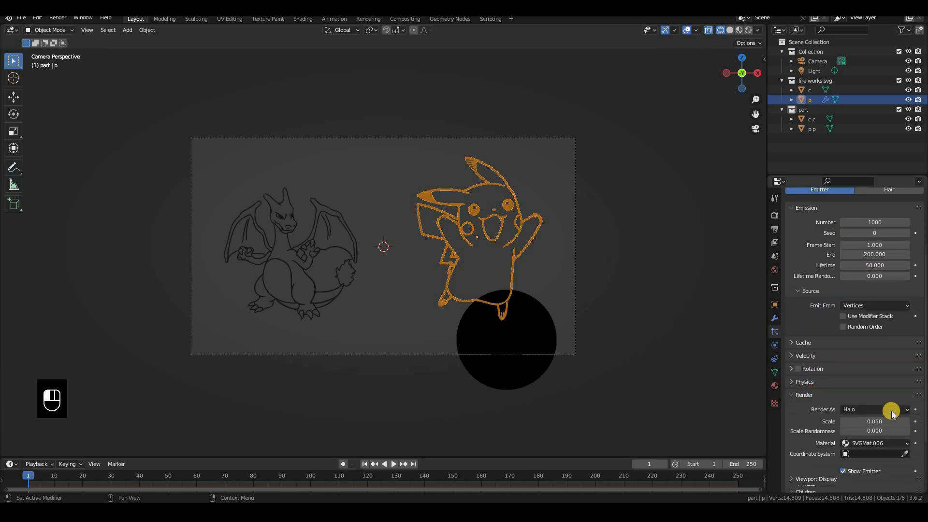
{"action": "left_click", "coordinate": [890, 410]}
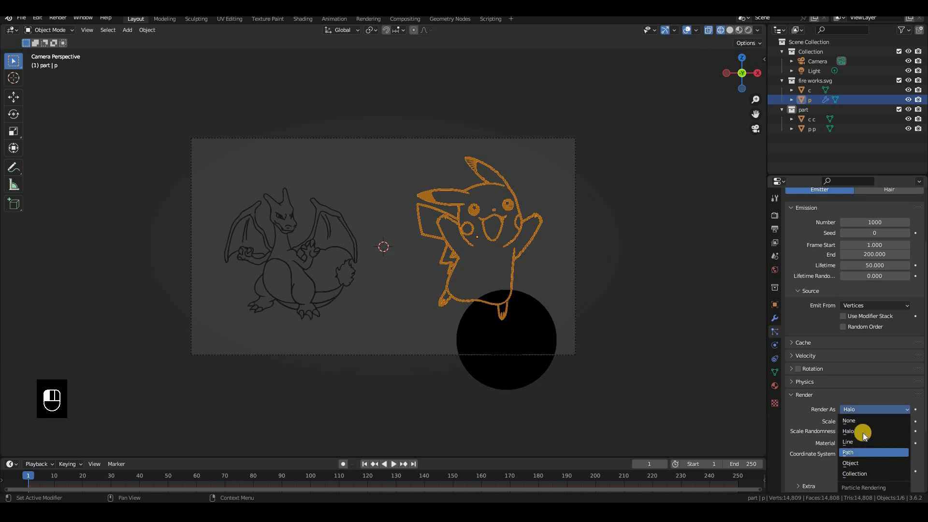
{"action": "left_click", "coordinate": [865, 463]}
{"action": "scroll", "coordinate": [862, 391], "scroll_direction": "down", "scroll_amount": 3}
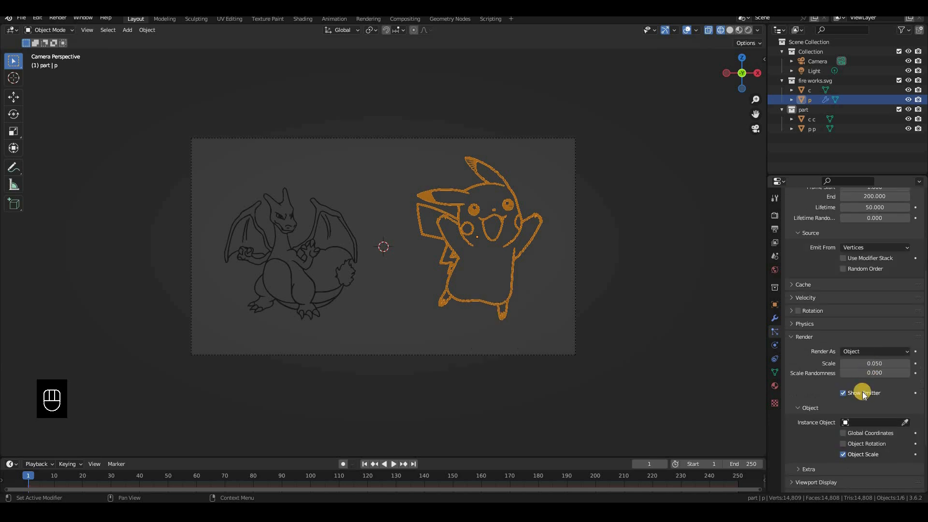
{"action": "left_click", "coordinate": [876, 422]}
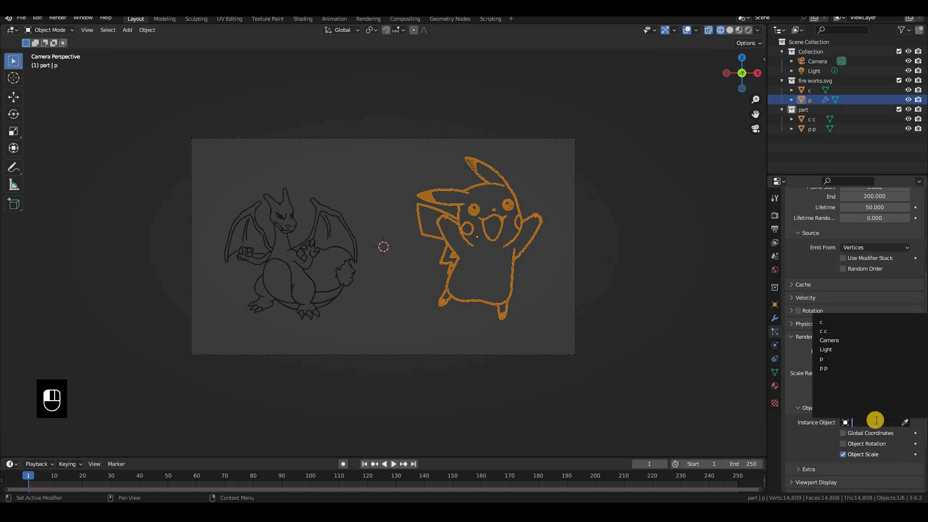
{"action": "type", "text": "p p"}
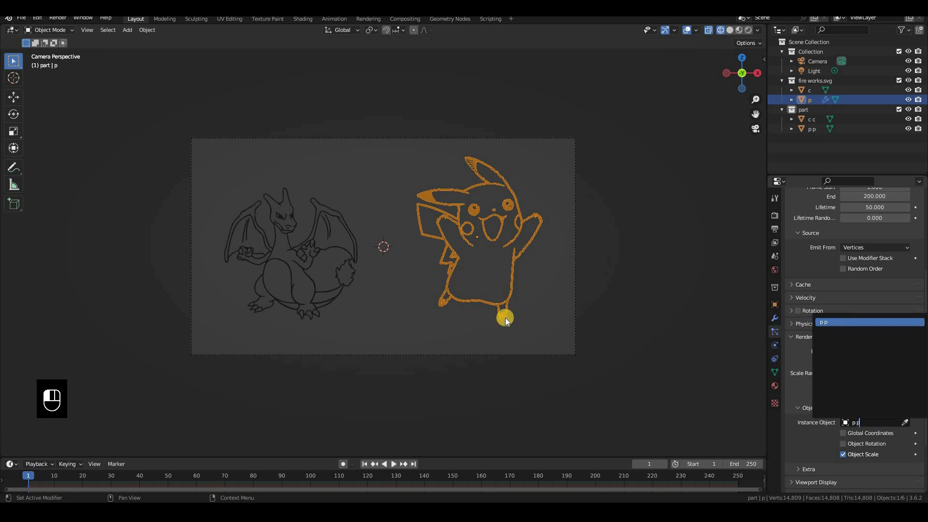
{"action": "key", "text": "Return"}
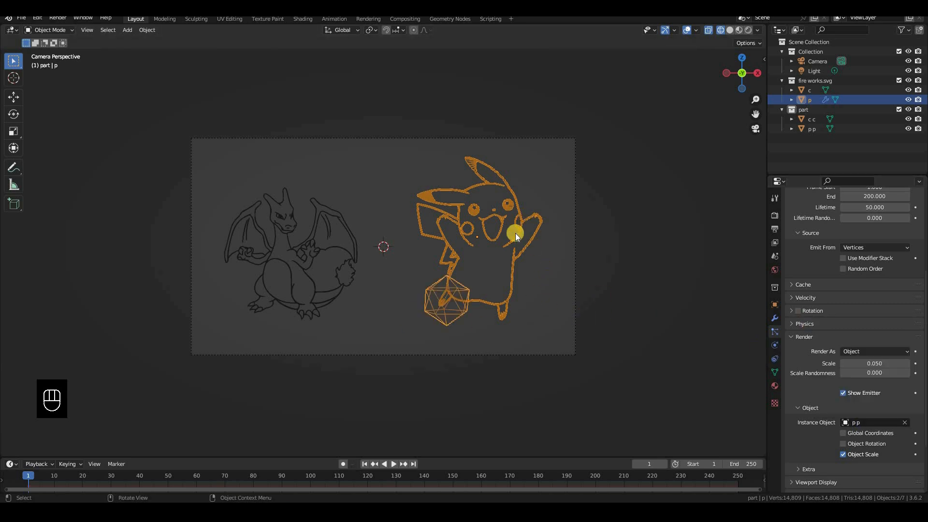
Step: Switch to rendered shading and set the particles' render scale to 0.005 with a scale randomness of 0.571
{"action": "key", "text": "z"}
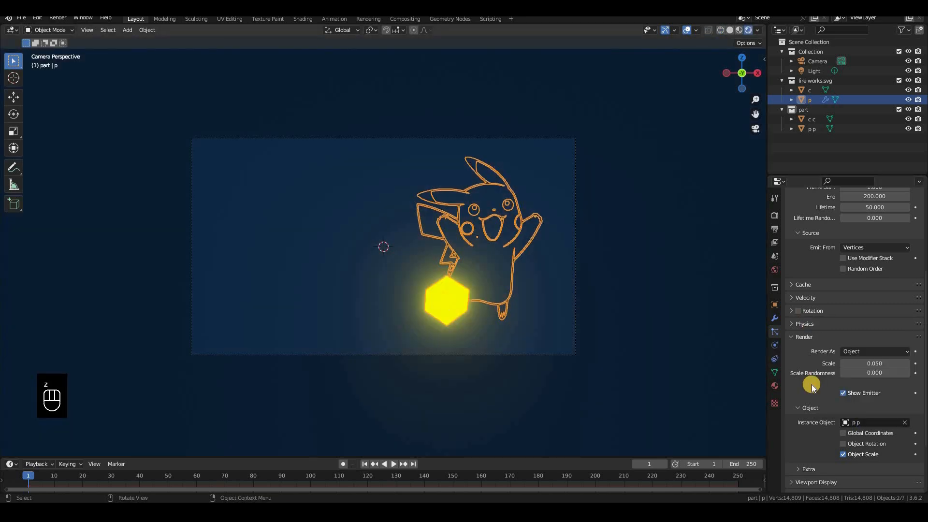
{"action": "left_click", "coordinate": [876, 363]}
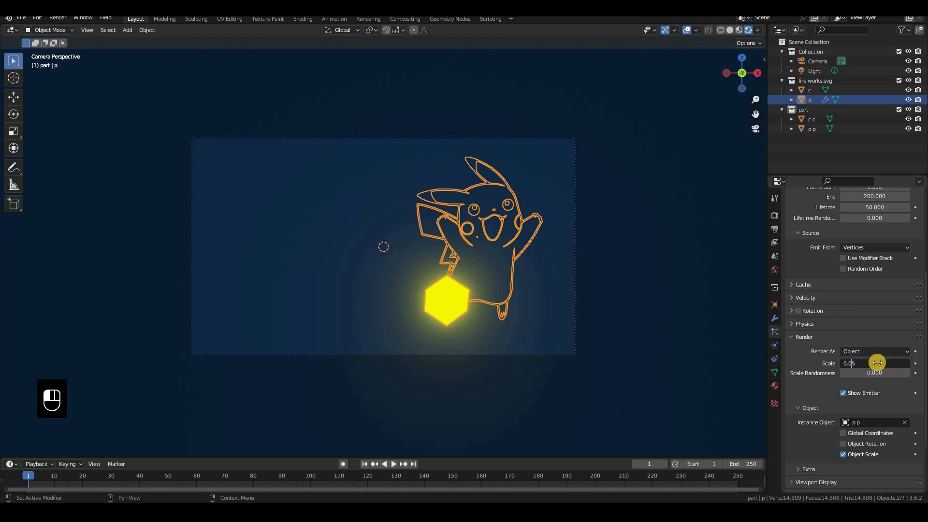
{"action": "type", "text": "0"}
{"action": "key", "text": "Return"}
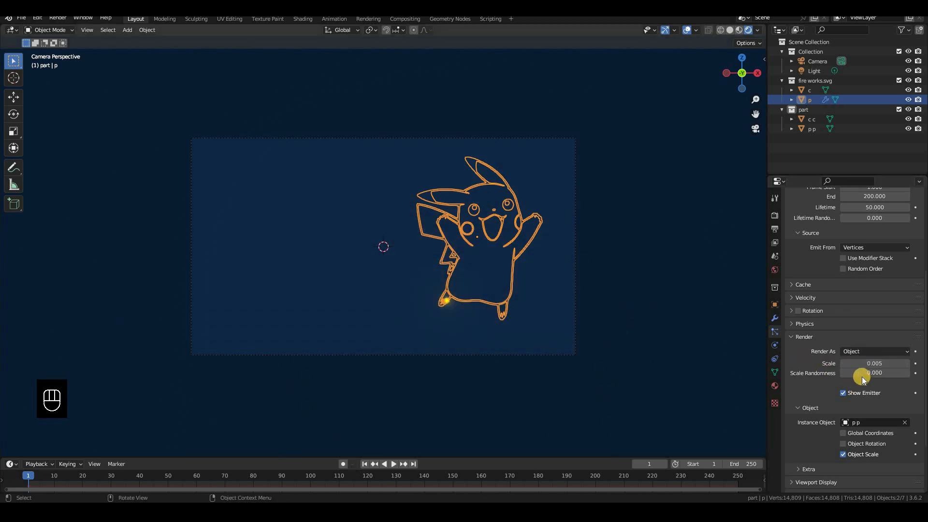
{"action": "mouse_move", "coordinate": [862, 376]}
{"action": "left_mouse_down"}
{"action": "mouse_move", "coordinate": [909, 376]}
{"action": "mouse_move", "coordinate": [860, 376]}
{"action": "mouse_move", "coordinate": [873, 376]}
{"action": "left_mouse_up"}
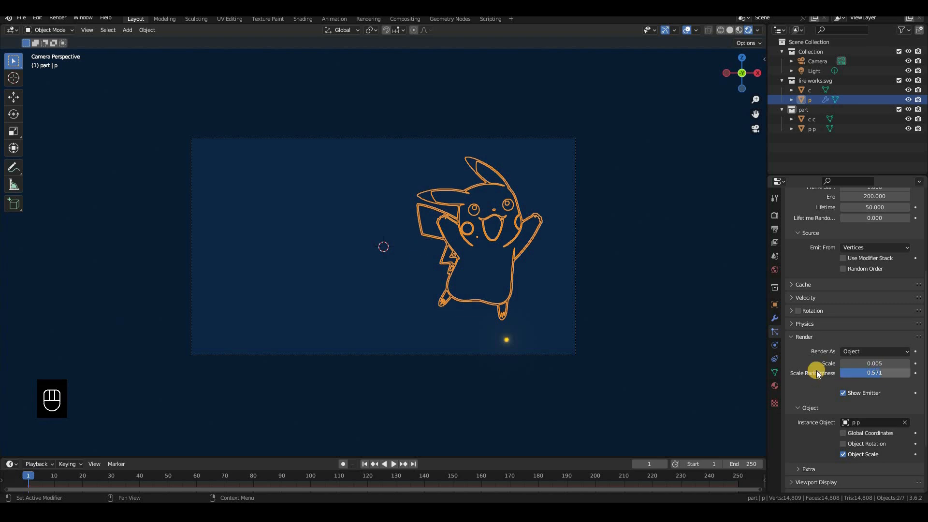
Step: Set the gravity field weight of the Pikachu outline's particles to 0.05
{"action": "scroll", "coordinate": [821, 356], "scroll_direction": "up", "scroll_amount": 7}
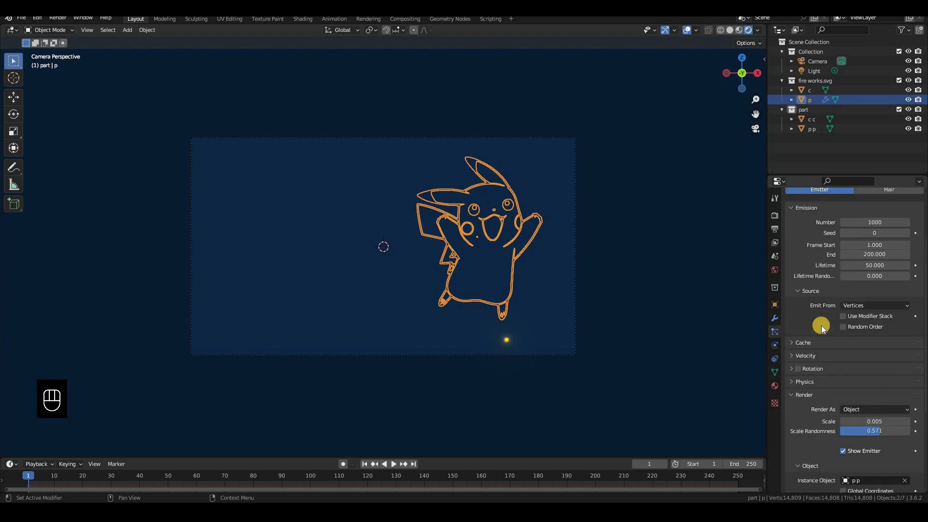
{"action": "scroll", "coordinate": [812, 313], "scroll_direction": "down", "scroll_amount": 11}
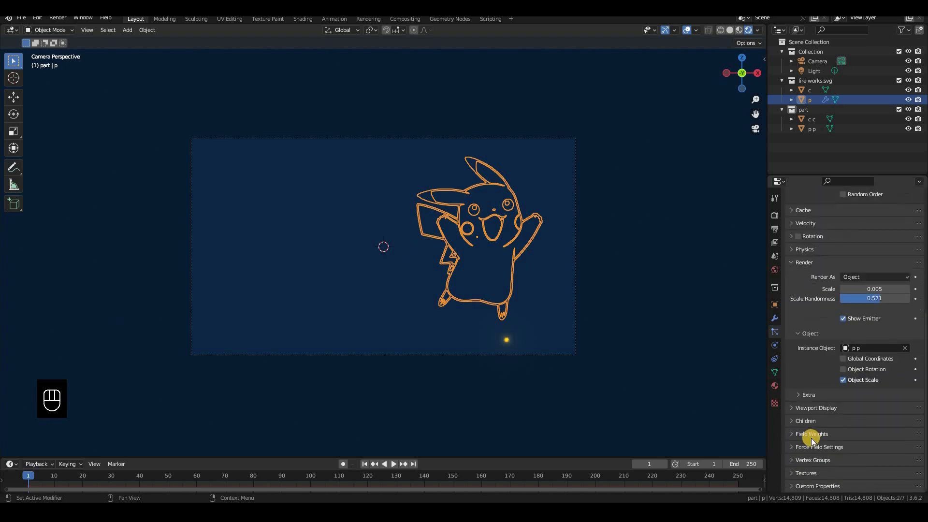
{"action": "left_click", "coordinate": [820, 431]}
{"action": "scroll", "coordinate": [908, 307], "scroll_direction": "down", "scroll_amount": 8}
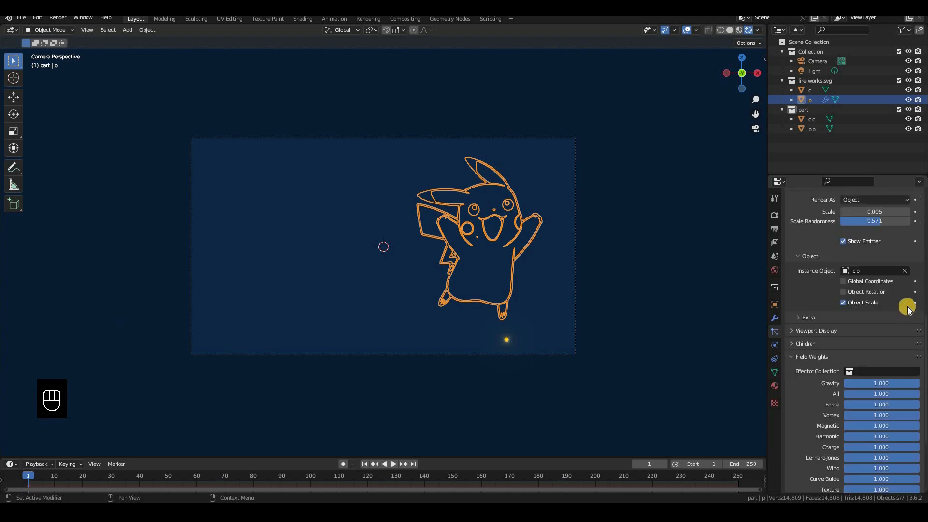
{"action": "left_click", "coordinate": [908, 307]}
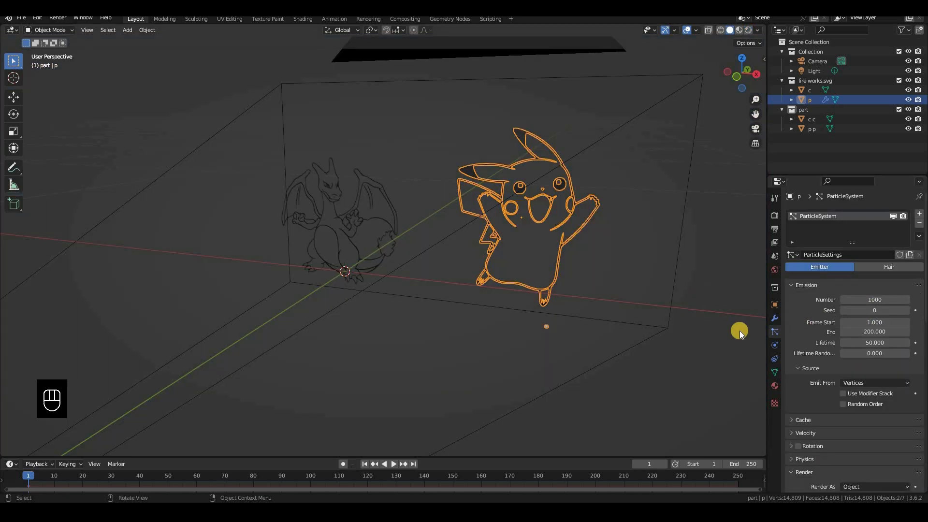
Step: Play the particle animation in the camera view, then rewind to frame 1 and replay it to check the emission
{"action": "key", "text": "KP_0"}
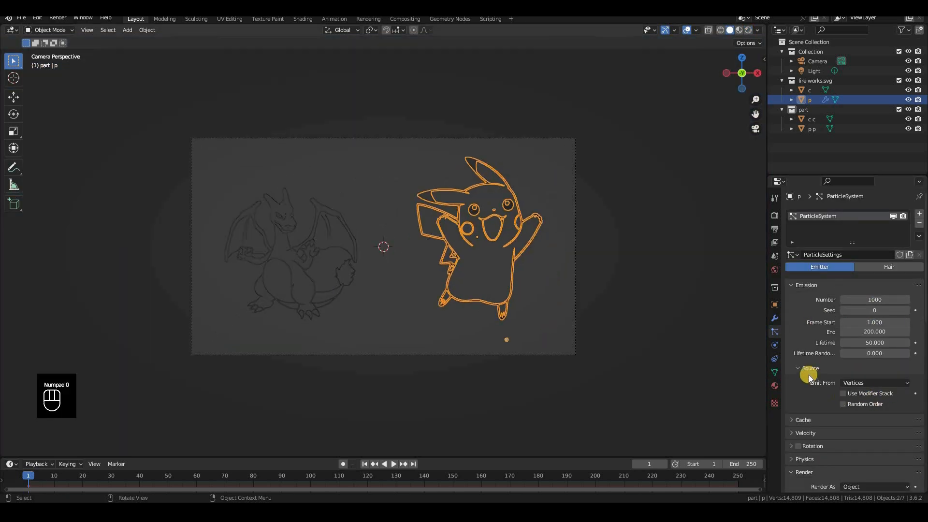
{"action": "scroll", "coordinate": [807, 381], "scroll_direction": "down", "scroll_amount": 15}
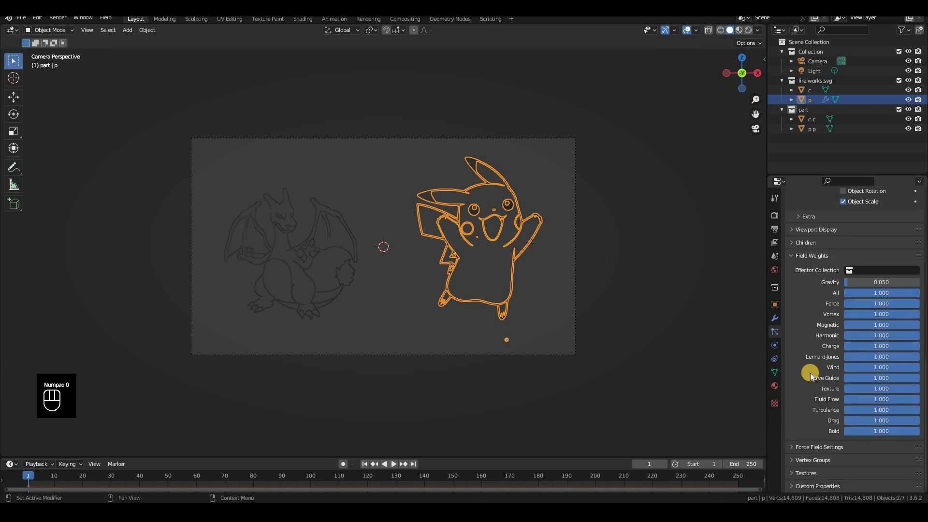
{"action": "scroll", "coordinate": [810, 376], "scroll_direction": "up", "scroll_amount": 15}
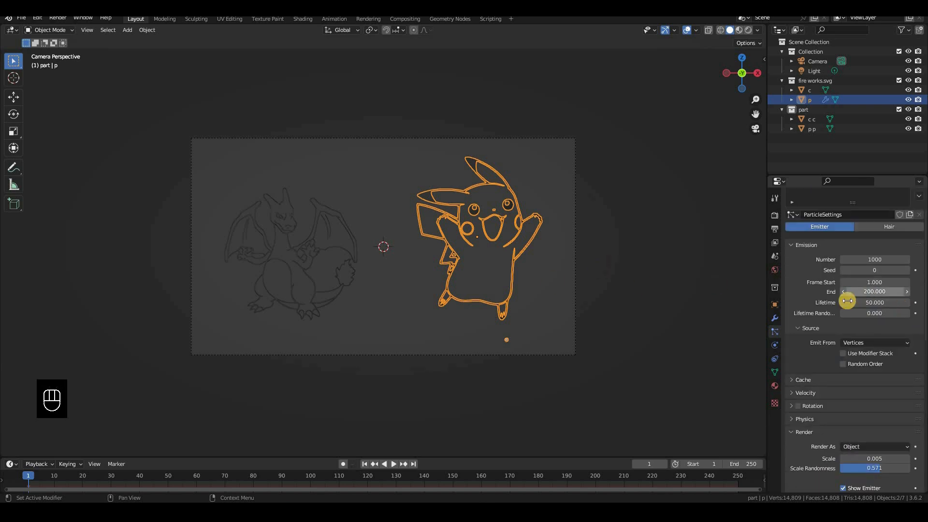
{"action": "left_click", "coordinate": [36, 474]}
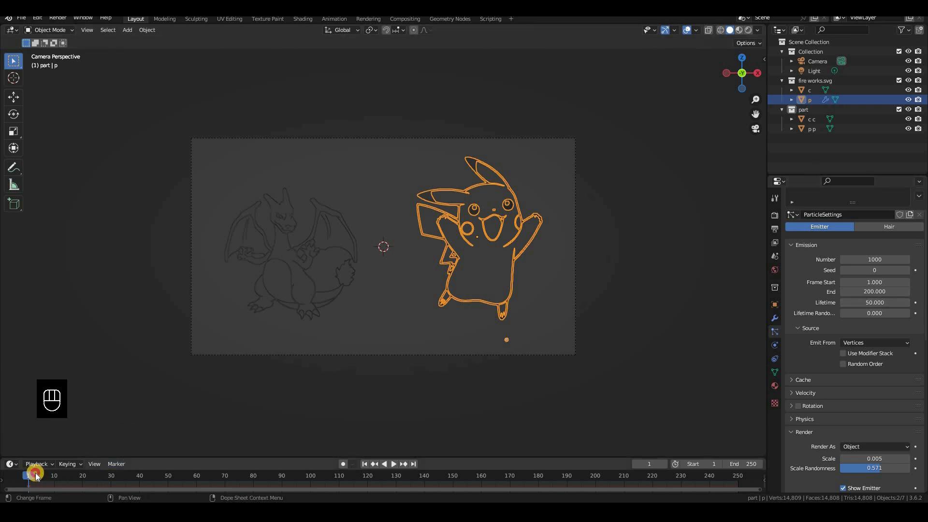
{"action": "key", "text": "space"}
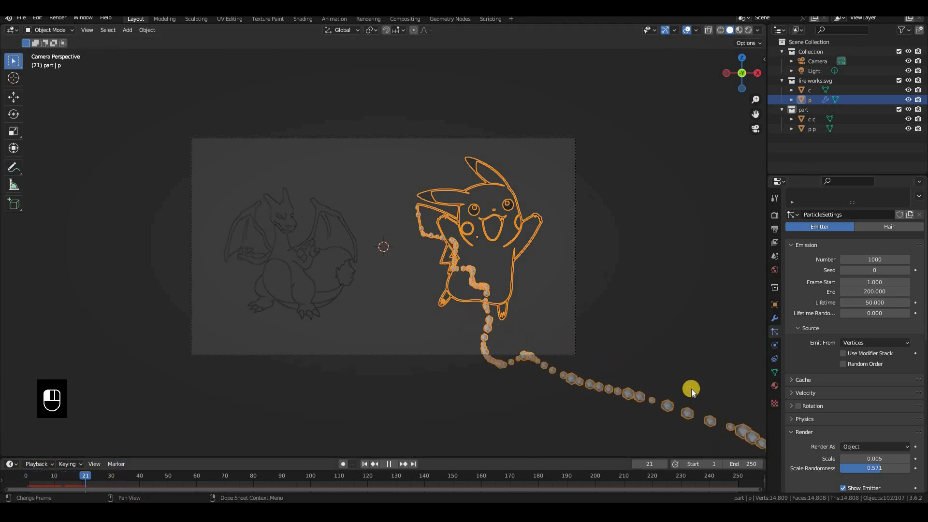
{"action": "key", "text": "space"}
{"action": "left_click", "coordinate": [774, 318]}
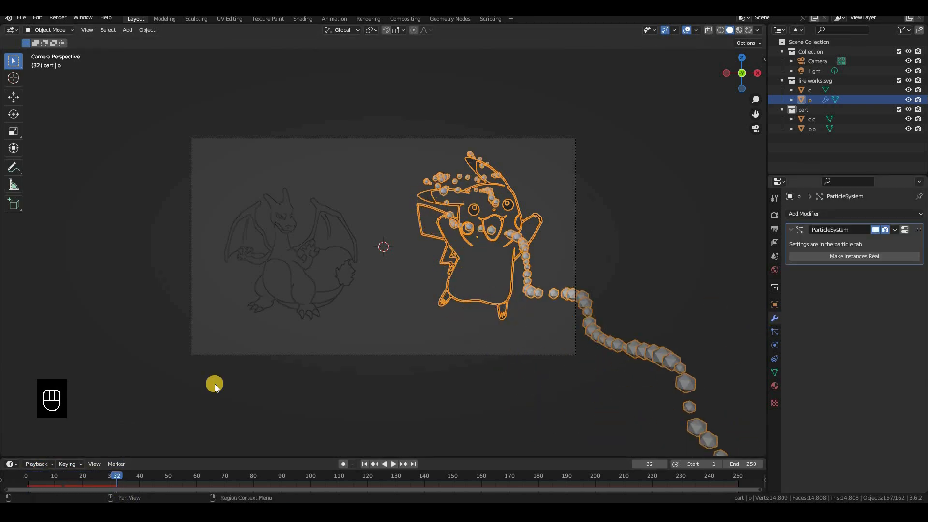
{"action": "left_click_drag", "start_coordinate": [113, 479], "coordinate": [29, 483]}
{"action": "key", "text": "space"}
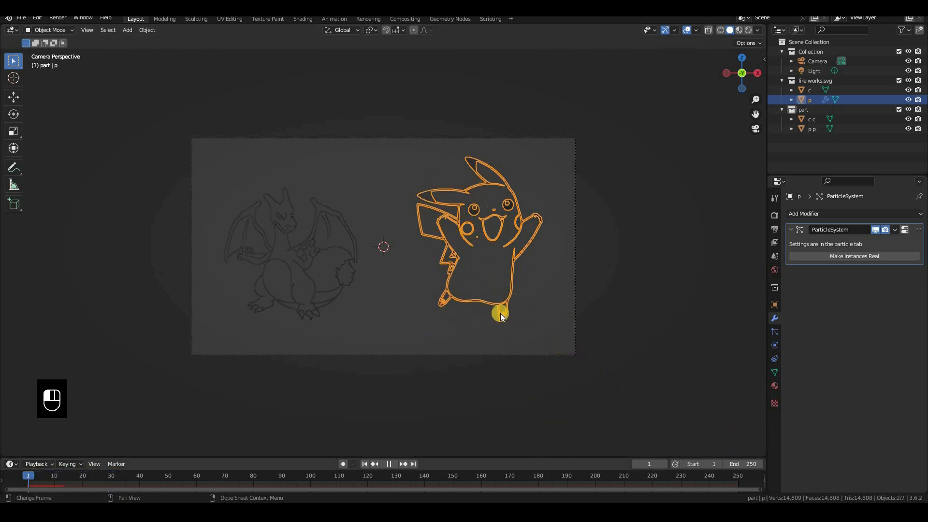
Step: Set both the start and end frame of the Pikachu outline's particle emission to 24
{"action": "left_click", "coordinate": [774, 331]}
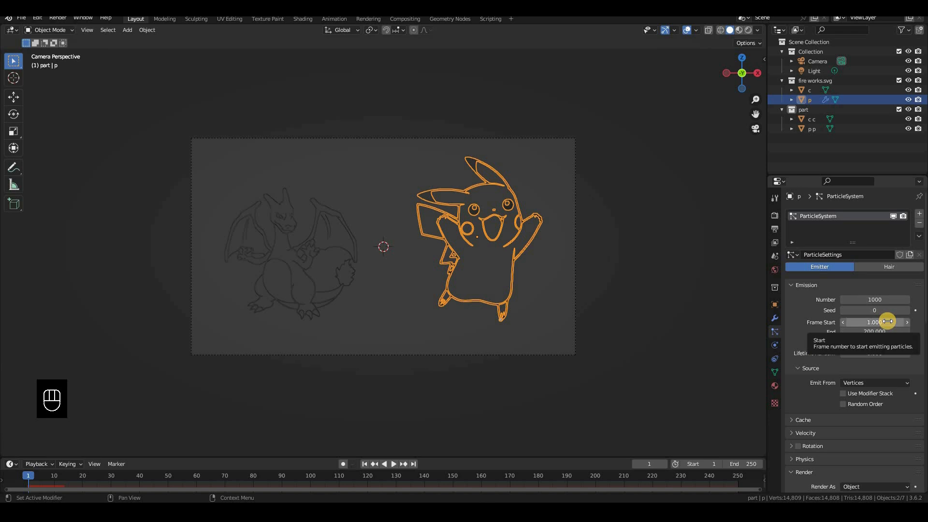
{"action": "left_click", "coordinate": [886, 323]}
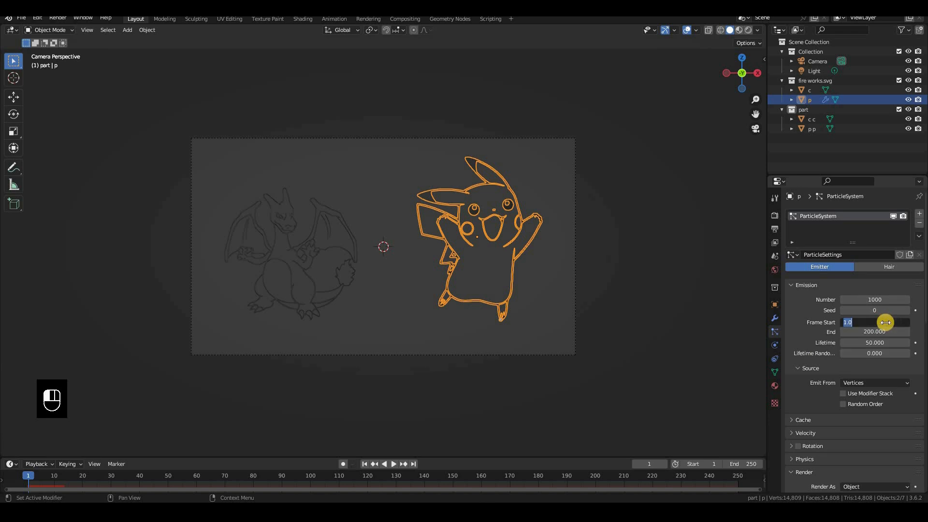
{"action": "type", "text": "24"}
{"action": "key", "text": "Return"}
{"action": "left_click", "coordinate": [877, 331]}
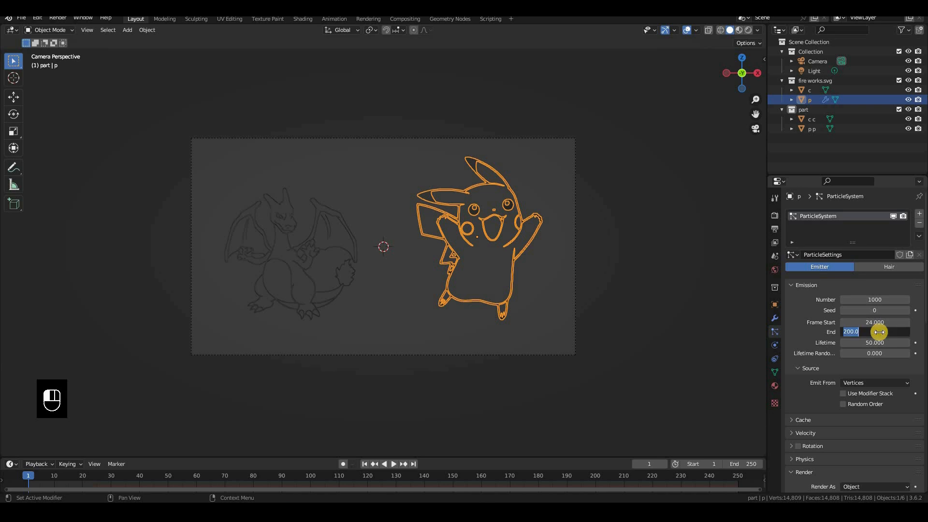
{"action": "type", "text": "24"}
{"action": "key", "text": "Return"}
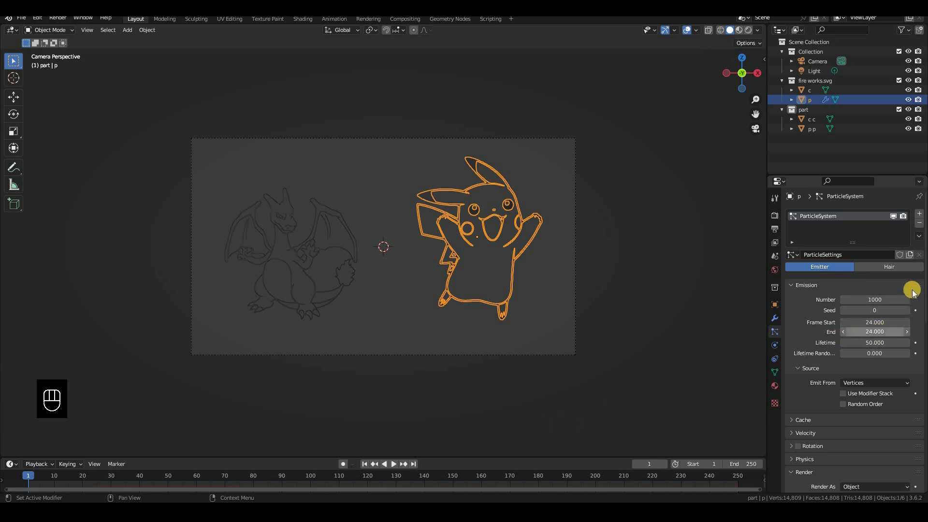
Step: Switch to rendered shading and play the animation to check the single-frame particle burst
{"action": "left_click", "coordinate": [552, 314]}
{"action": "key", "text": "z"}
{"action": "left_click", "coordinate": [552, 260]}
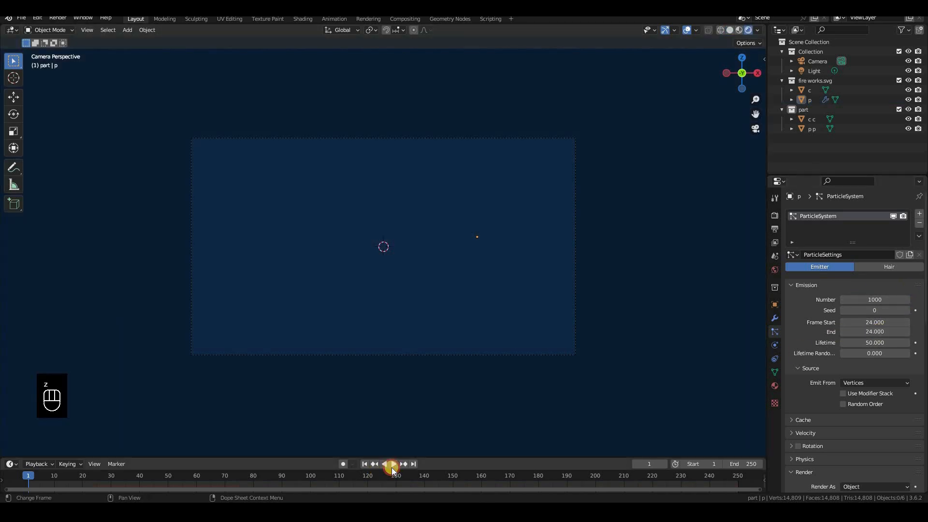
{"action": "left_click", "coordinate": [392, 466]}
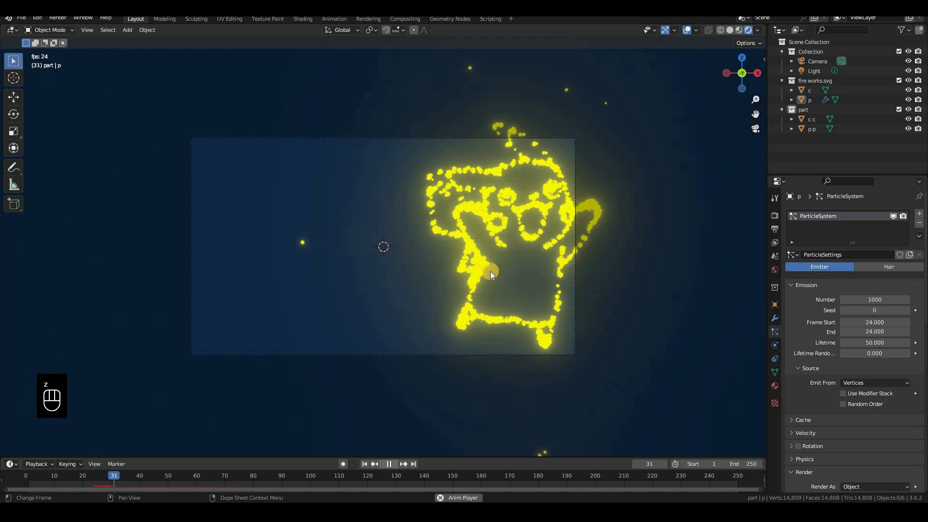
{"action": "key", "text": "space"}
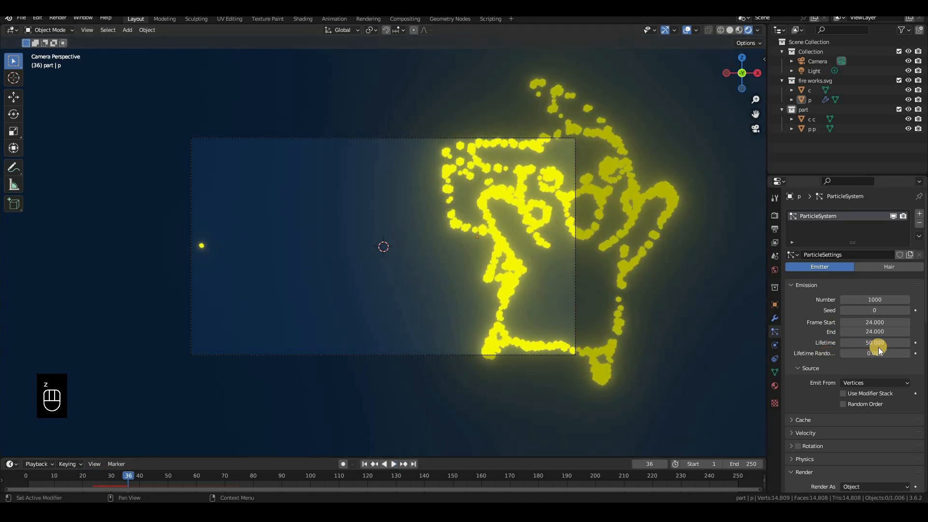
Step: Set the scale randomness of the Pikachu outline's rendered particles to 1
{"action": "scroll", "coordinate": [808, 376], "scroll_direction": "down", "scroll_amount": 12}
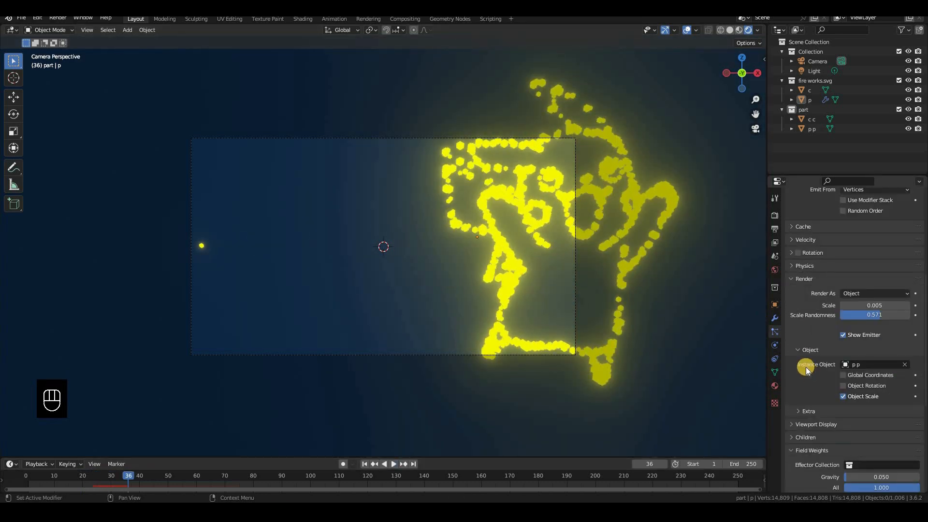
{"action": "scroll", "coordinate": [817, 339], "scroll_direction": "up", "scroll_amount": 3}
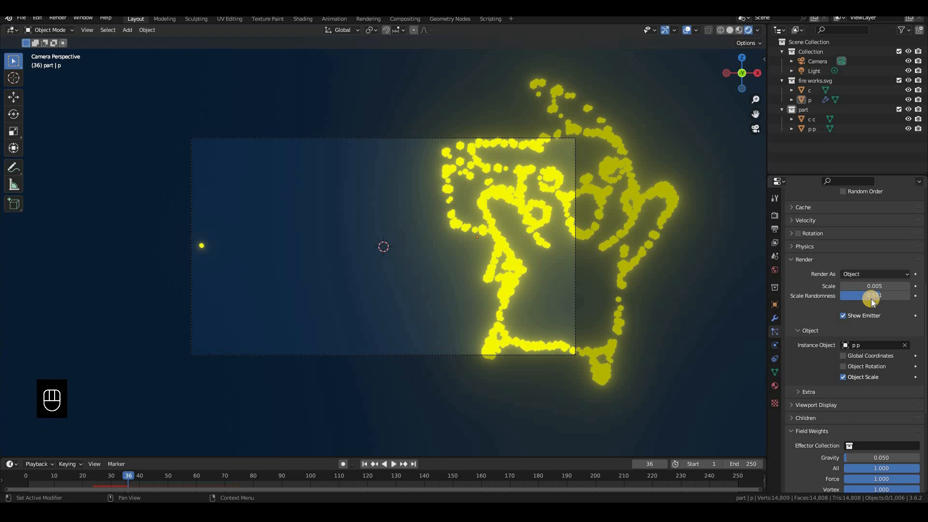
{"action": "left_click_drag", "start_coordinate": [416, 296], "coordinate": [824, 320]}
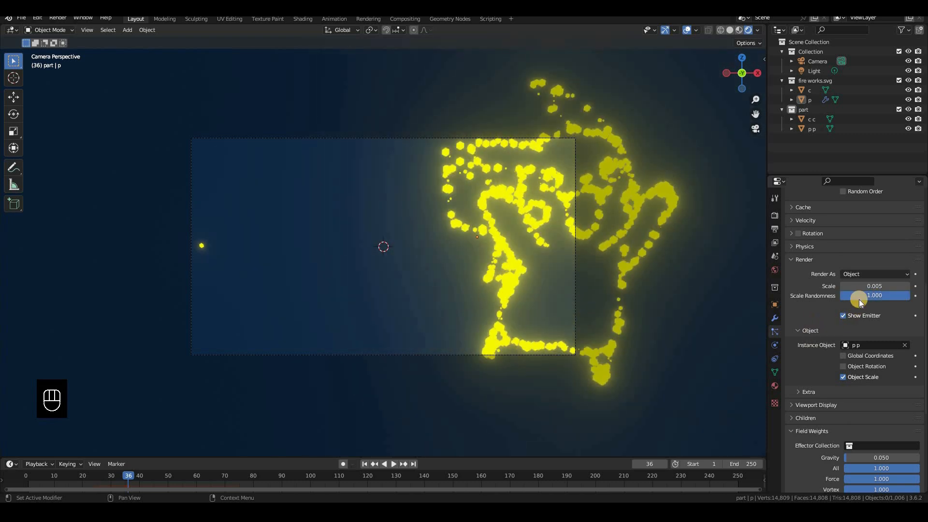
Step: Try a render scale of 0.001 for the Pikachu particles, and settle on 0.003
{"action": "left_click", "coordinate": [877, 284]}
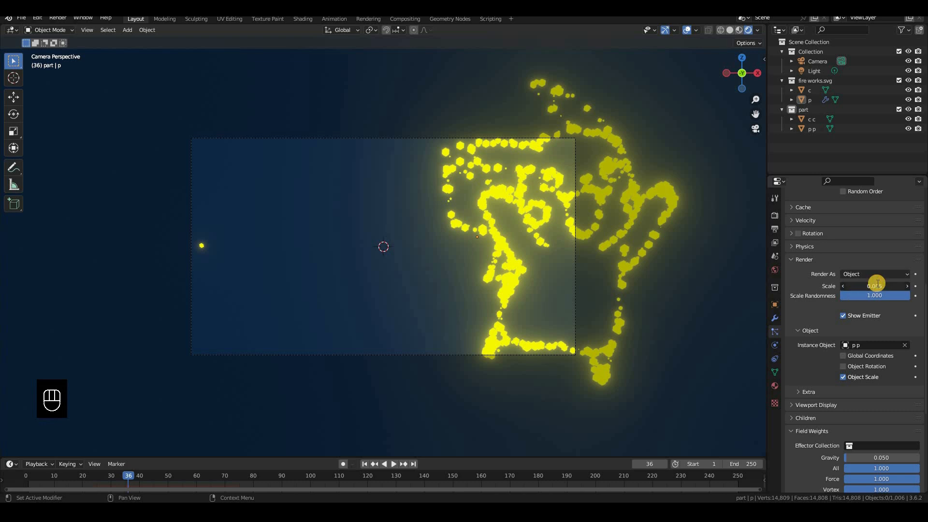
{"action": "left_click", "coordinate": [877, 284]}
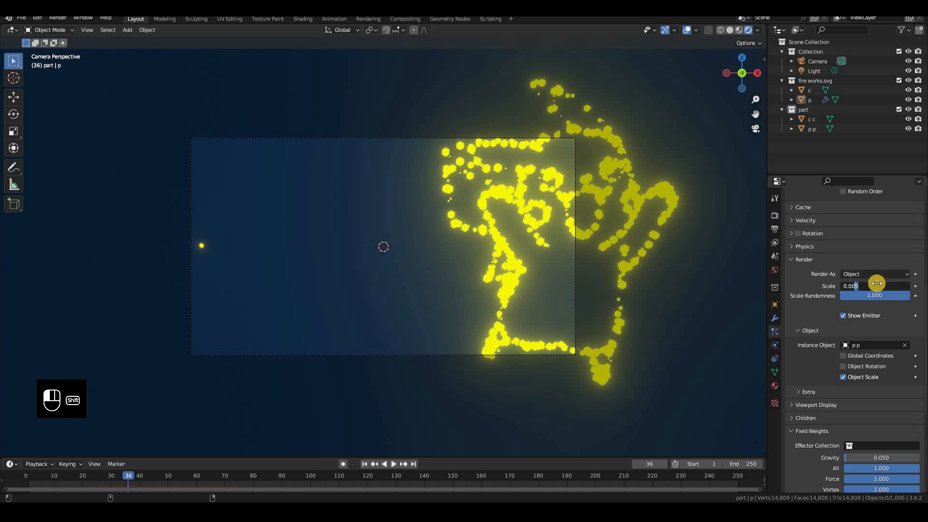
{"action": "type", "text": "1"}
{"action": "key", "text": "Return"}
{"action": "left_click", "coordinate": [877, 283]}
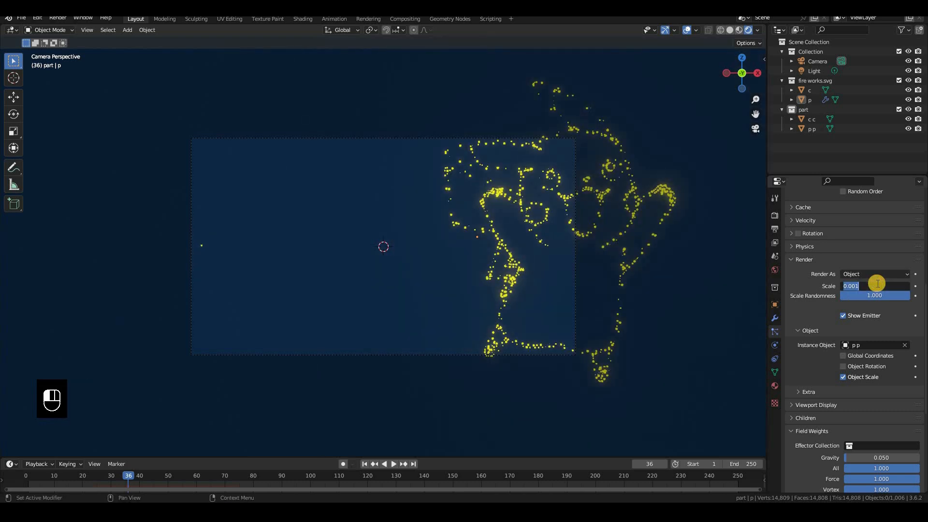
{"action": "left_click", "coordinate": [877, 283]}
{"action": "key", "text": "shift+Left"}
{"action": "type", "text": "3"}
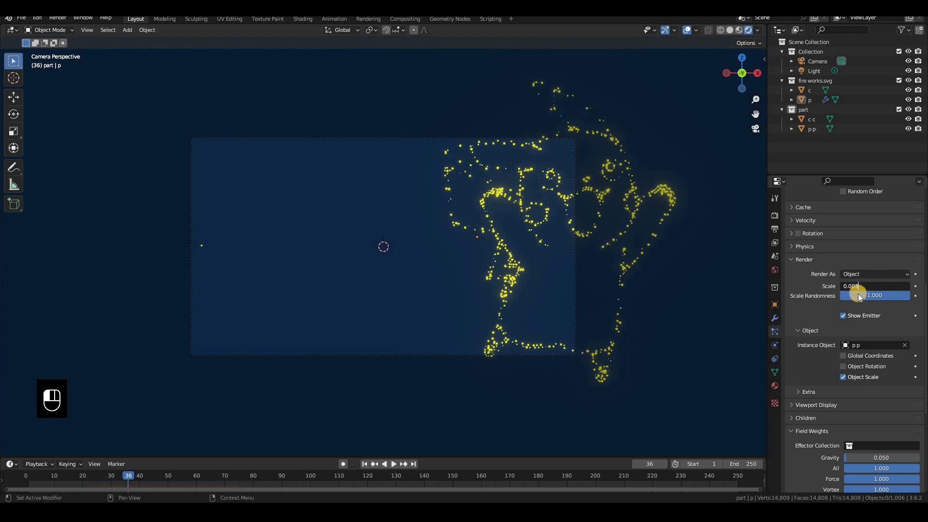
{"action": "key", "text": "Return"}
Step: Go to frame 31 in solid shading and set the Pikachu outline's particle number to 6000, after trying 5000
{"action": "scroll", "coordinate": [816, 318], "scroll_direction": "up", "scroll_amount": 10}
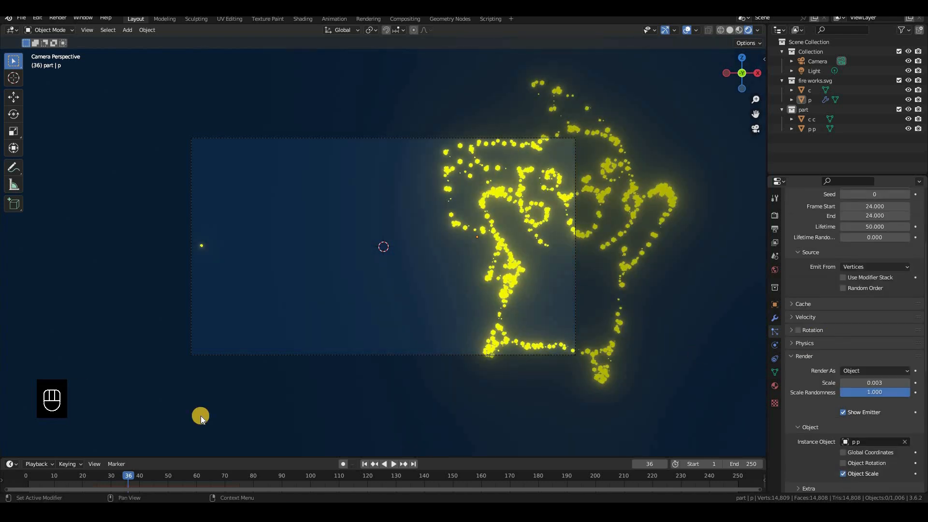
{"action": "left_click", "coordinate": [113, 480]}
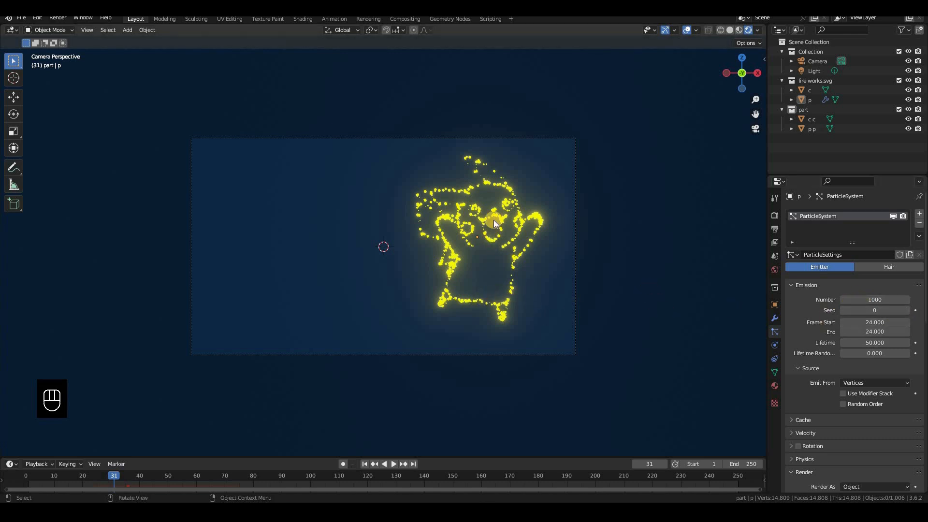
{"action": "key", "text": "z"}
{"action": "left_click", "coordinate": [867, 296]}
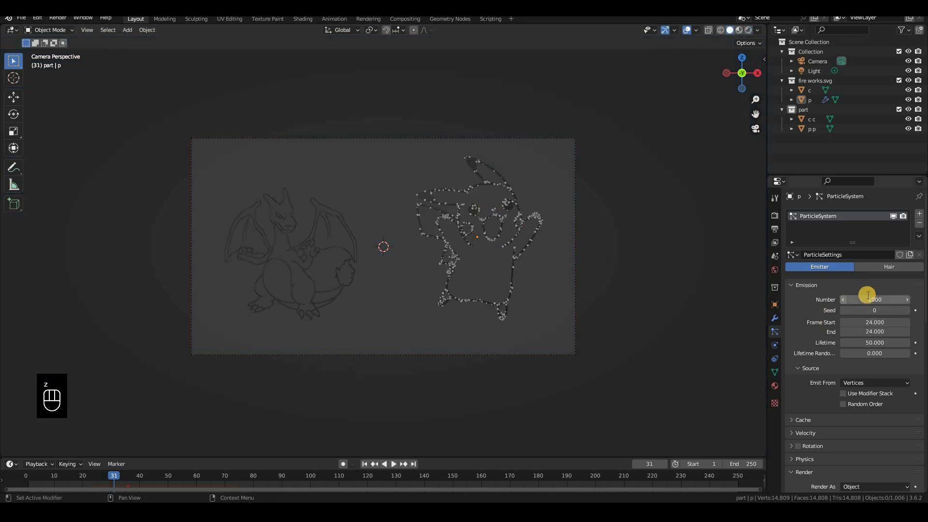
{"action": "type", "text": "500"}
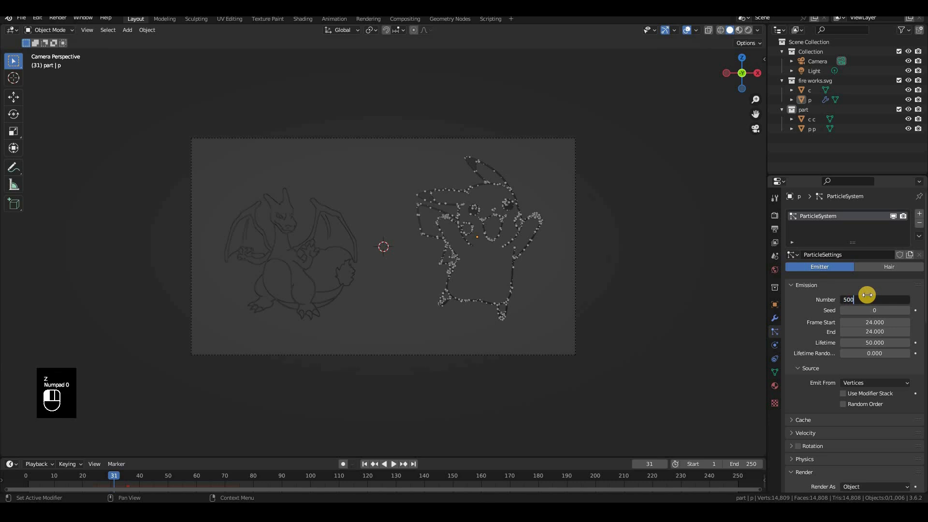
{"action": "key", "text": "Return"}
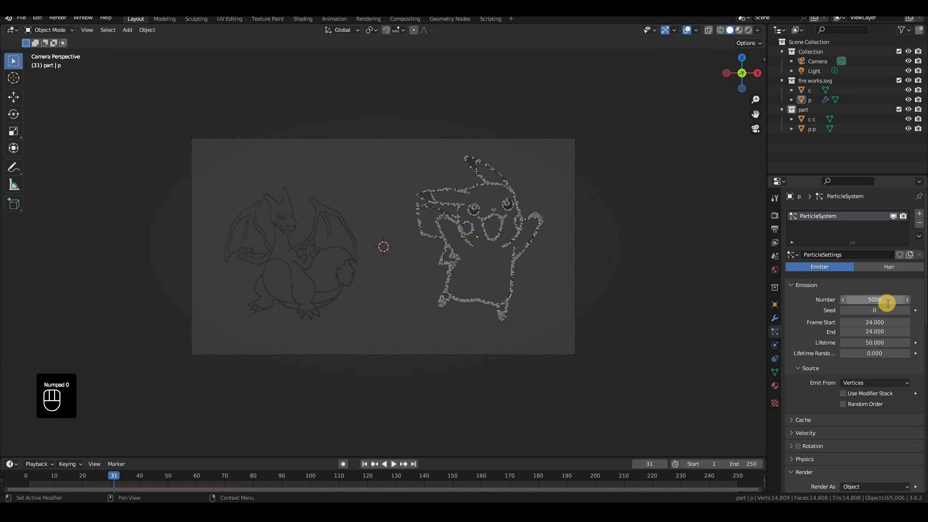
{"action": "left_click", "coordinate": [888, 303]}
{"action": "type", "text": "6000"}
{"action": "left_click", "coordinate": [291, 271]}
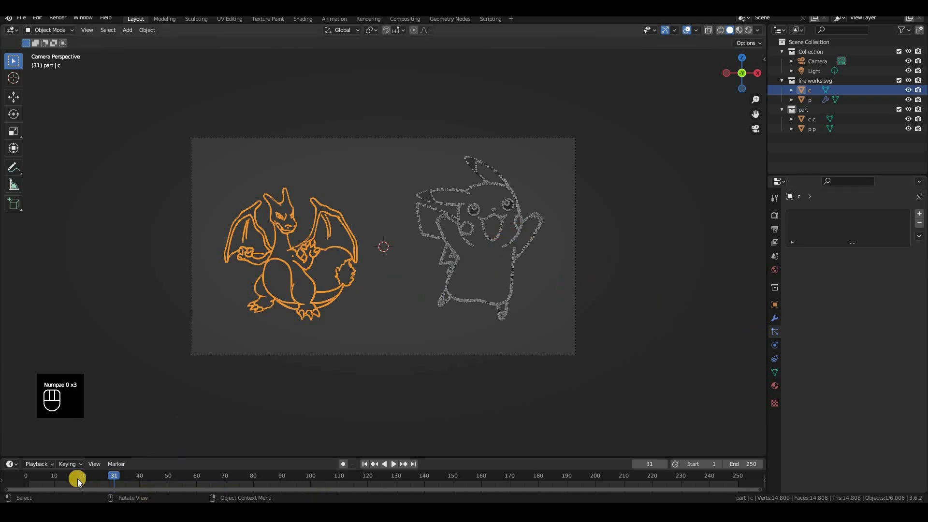
Step: Rewind to frame 0, replay the particles in rendered shading, and scrub to frame 25 to examine the denser outline
{"action": "left_click_drag", "start_coordinate": [114, 475], "coordinate": [42, 482]}
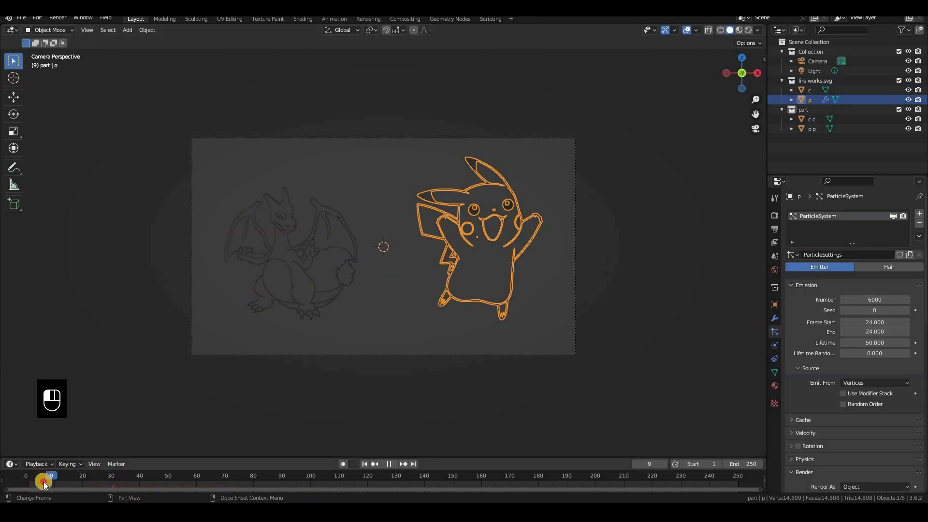
{"action": "left_click", "coordinate": [394, 464]}
{"action": "key", "text": "z"}
{"action": "left_click", "coordinate": [453, 311]}
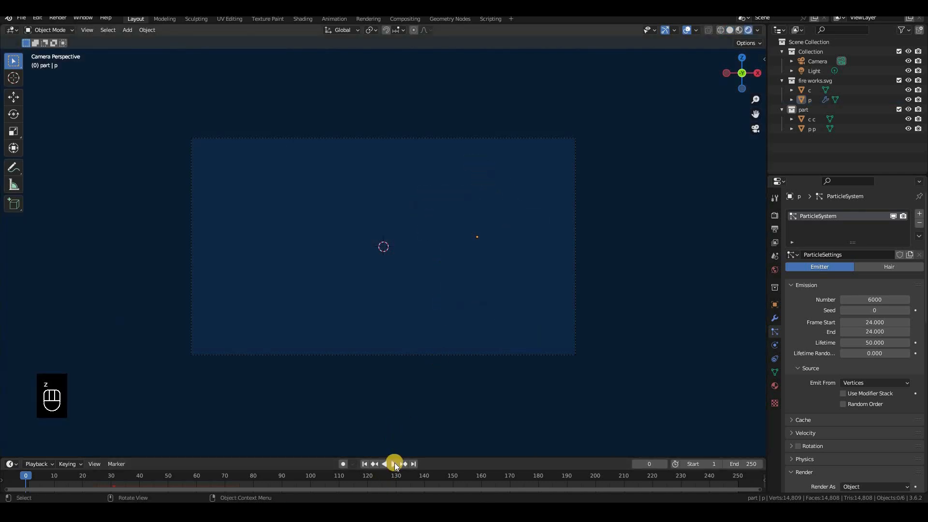
{"action": "left_click", "coordinate": [394, 463]}
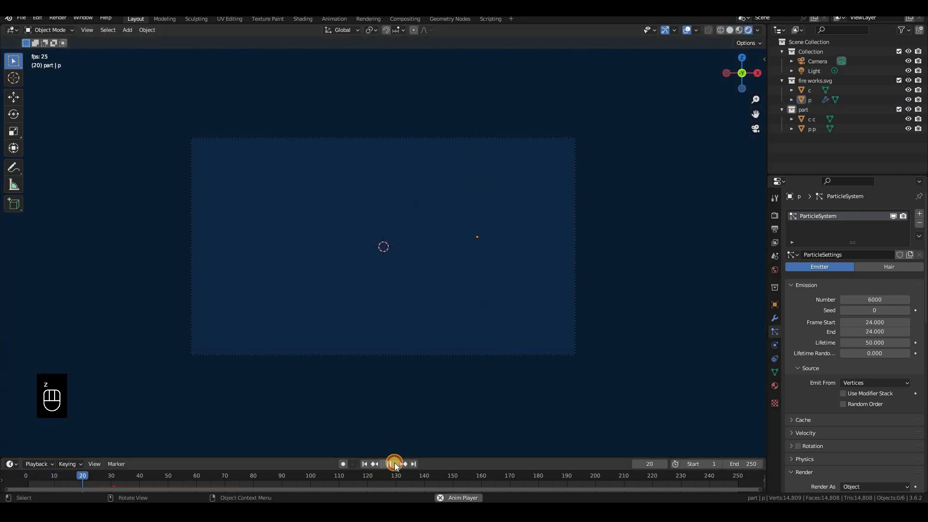
{"action": "key", "text": "space"}
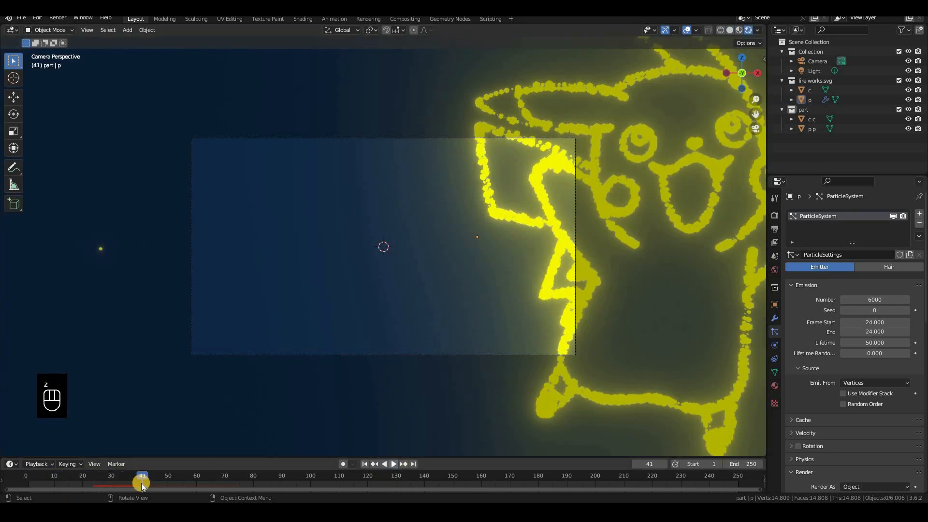
{"action": "mouse_move", "coordinate": [88, 478]}
{"action": "left_mouse_down"}
{"action": "mouse_move", "coordinate": [112, 474]}
{"action": "mouse_move", "coordinate": [85, 476]}
{"action": "mouse_move", "coordinate": [98, 476]}
{"action": "left_mouse_up"}
{"action": "left_click", "coordinate": [98, 475]}
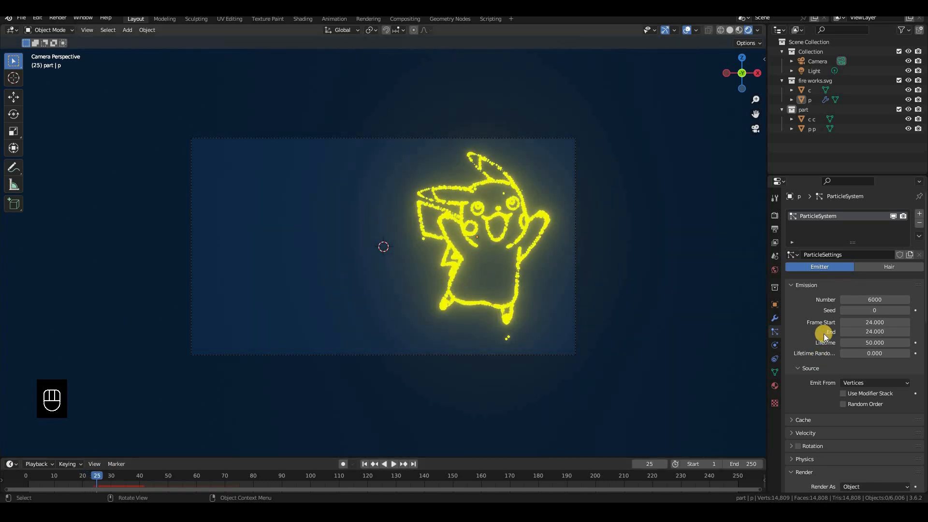
Step: Set the Pikachu particles' lifetime to 60 and their lifetime randomness to 1
{"action": "left_click", "coordinate": [880, 343]}
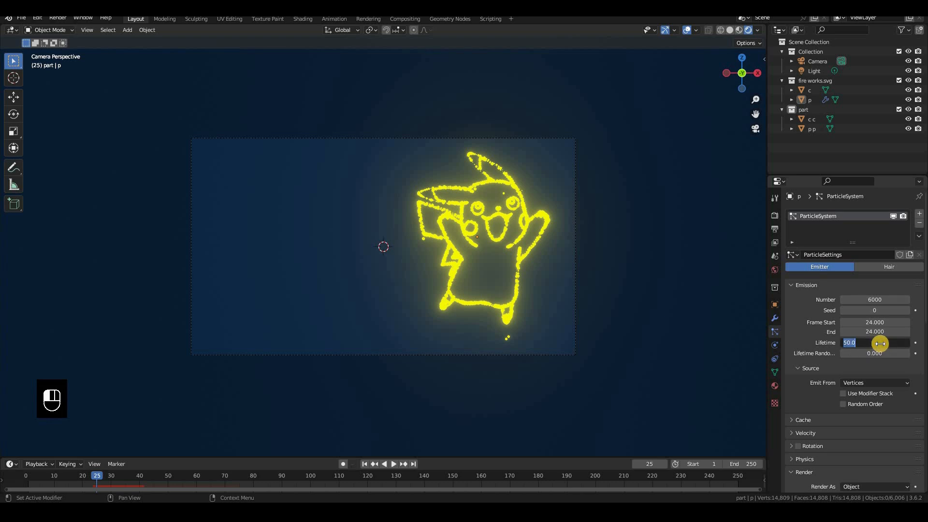
{"action": "type", "text": "60"}
{"action": "key", "text": "Return"}
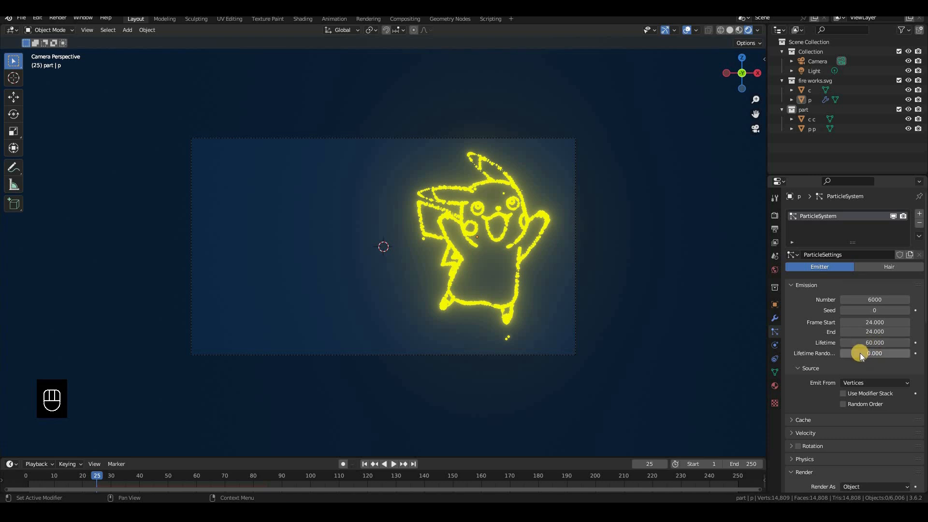
{"action": "mouse_move", "coordinate": [859, 353]}
{"action": "left_mouse_down"}
{"action": "mouse_move", "coordinate": [400, 227]}
{"action": "mouse_move", "coordinate": [476, 209]}
{"action": "mouse_move", "coordinate": [492, 212]}
{"action": "mouse_move", "coordinate": [470, 220]}
{"action": "mouse_move", "coordinate": [530, 226]}
{"action": "left_mouse_up"}
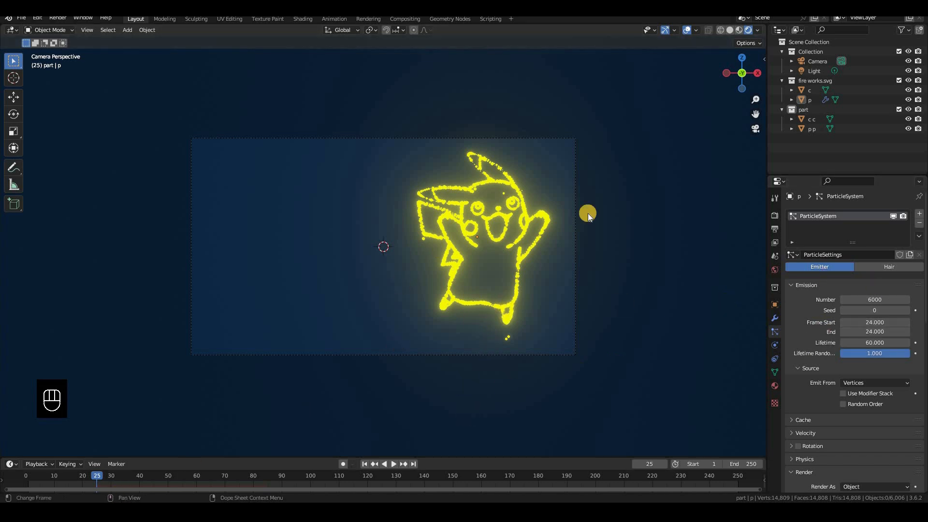
Step: Add a Turbulence force field to the main Collection and open its physics settings
{"action": "left_click", "coordinate": [815, 51]}
{"action": "key", "text": "shift+a"}
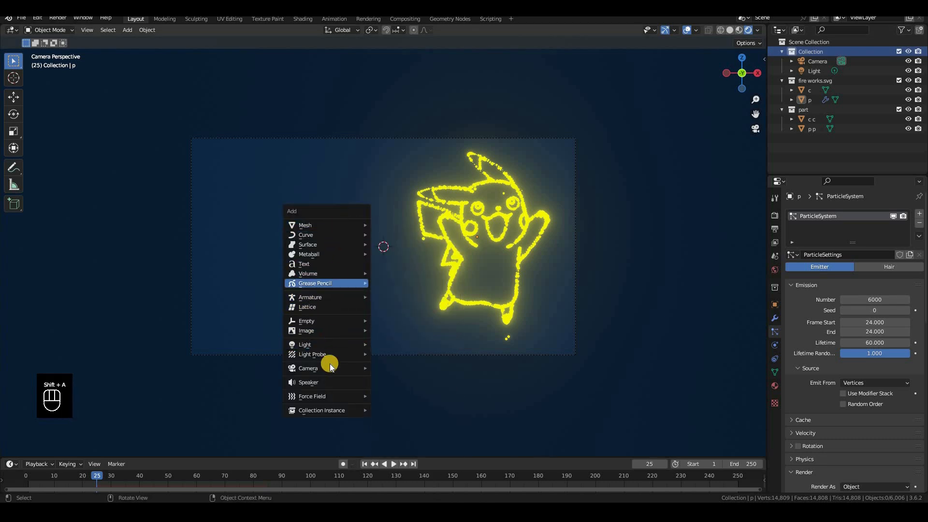
{"action": "mouse_move", "coordinate": [341, 396]}
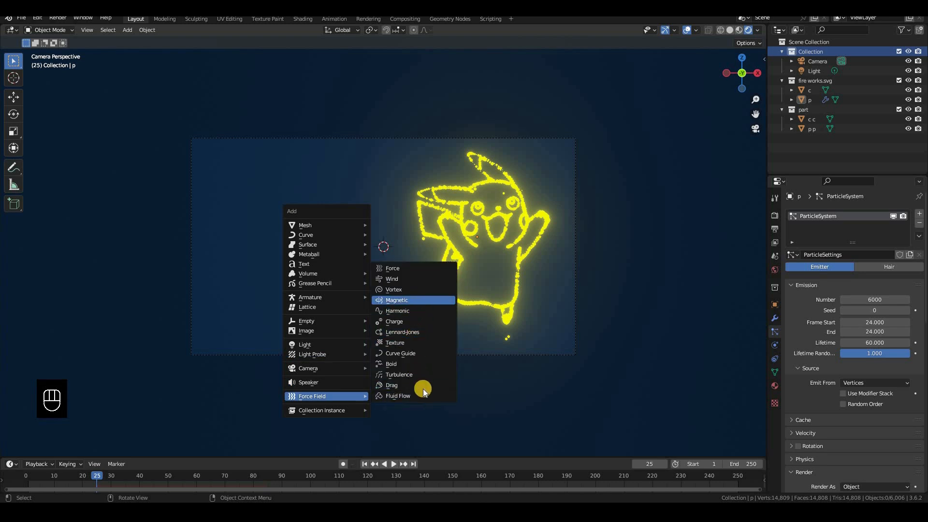
{"action": "left_click", "coordinate": [422, 376]}
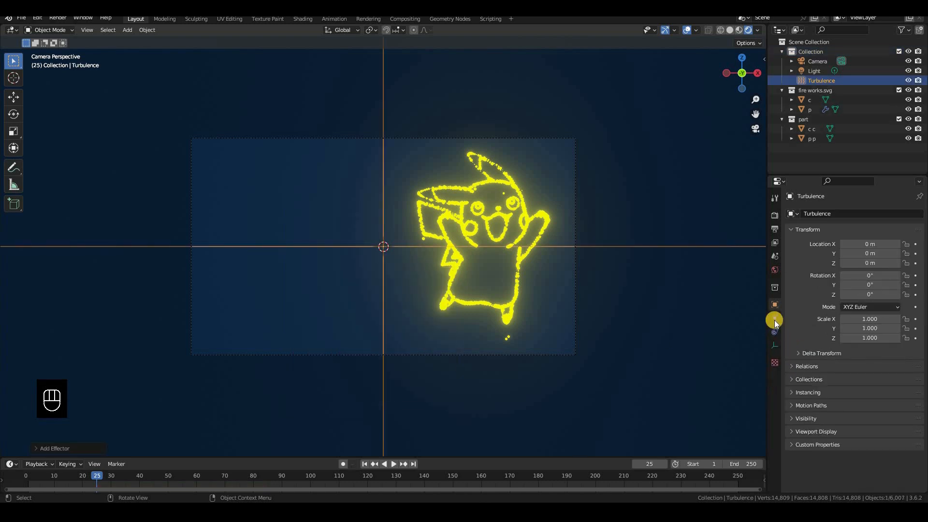
{"action": "left_click", "coordinate": [774, 319]}
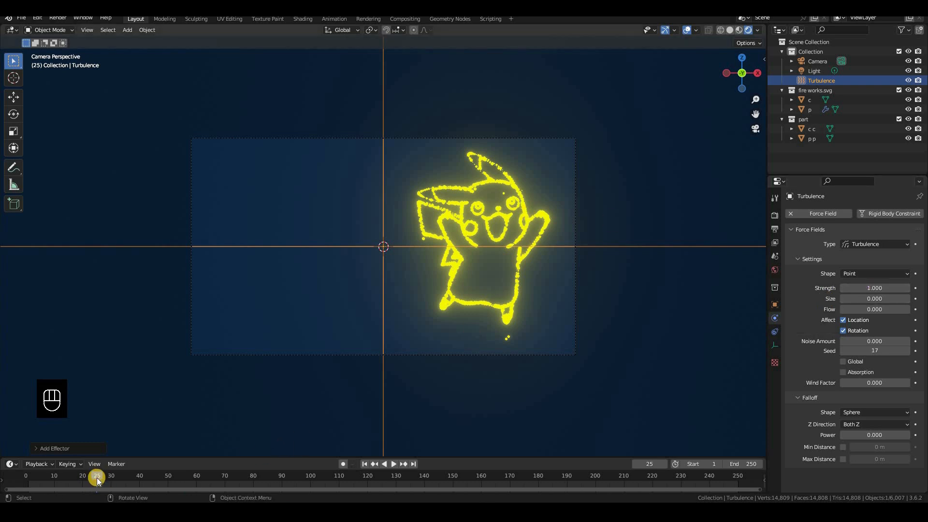
Step: Replay the animation from frame 11 to check the turbulence's effect on the particles, and scrub back toward frame 25
{"action": "left_click_drag", "start_coordinate": [75, 478], "coordinate": [57, 479]}
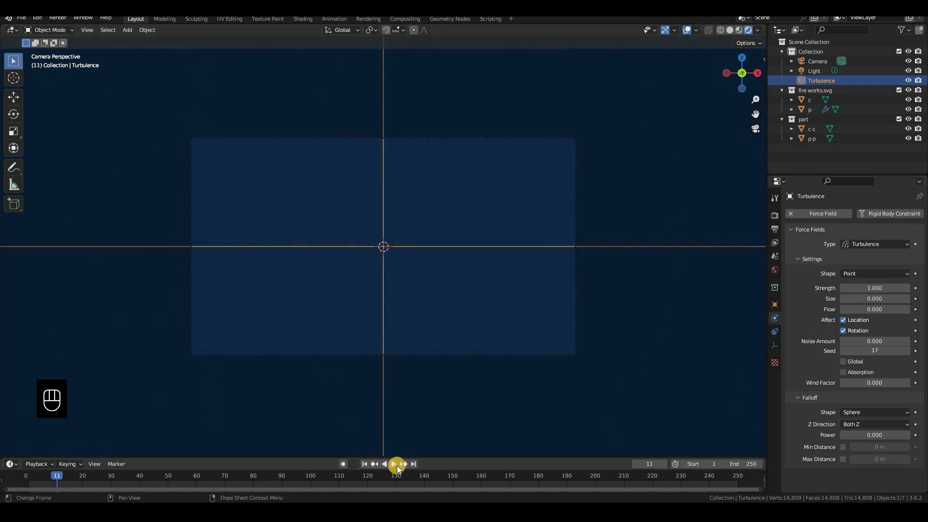
{"action": "left_click", "coordinate": [396, 466]}
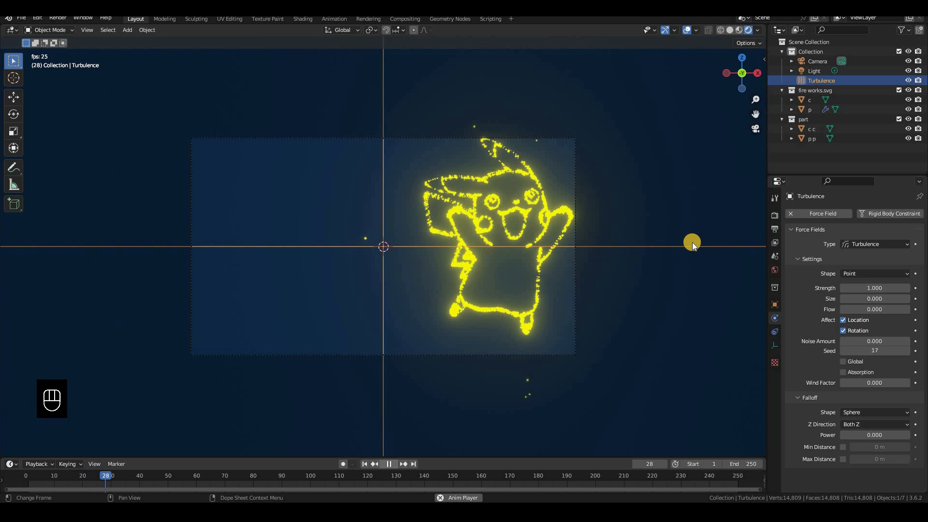
{"action": "key", "text": "space"}
{"action": "left_click_drag", "start_coordinate": [142, 486], "coordinate": [96, 479]}
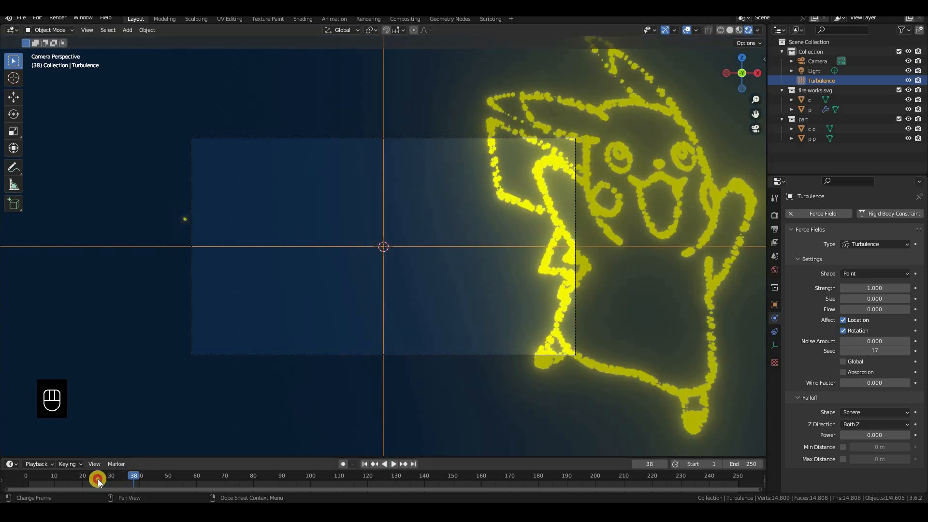
Step: Enable Gravity in the scene settings, replay the animation from frame 14 and scrub to frame 26 to check the particles' fall
{"action": "key", "text": "space"}
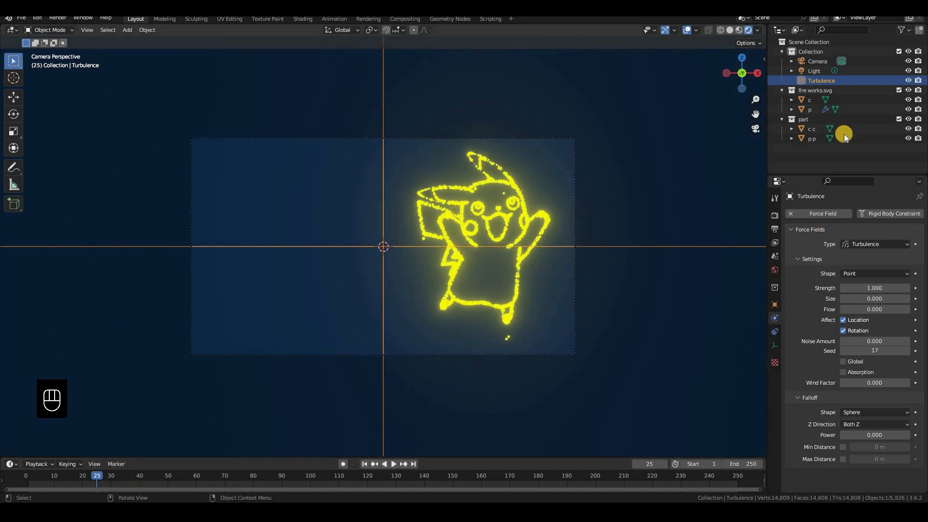
{"action": "left_click", "coordinate": [818, 62]}
{"action": "left_click", "coordinate": [775, 306]}
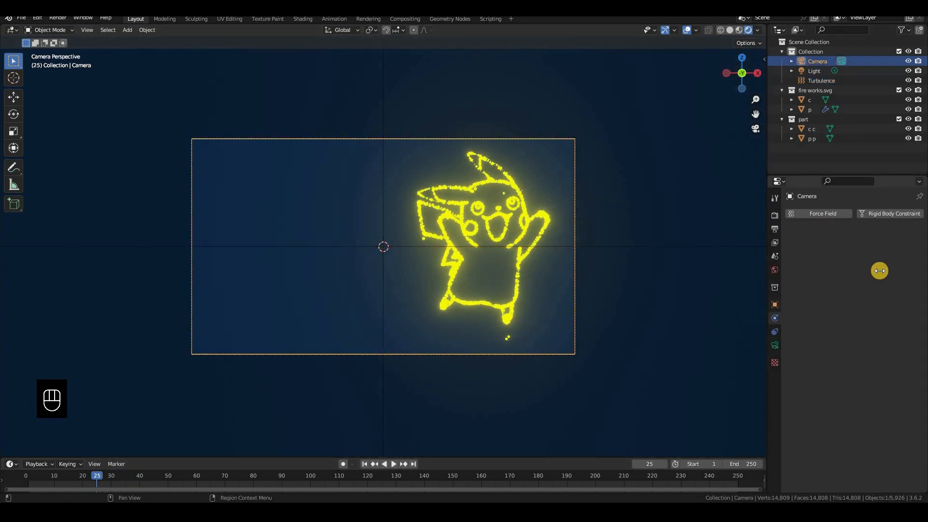
{"action": "left_click_drag", "start_coordinate": [885, 256], "coordinate": [401, 263]}
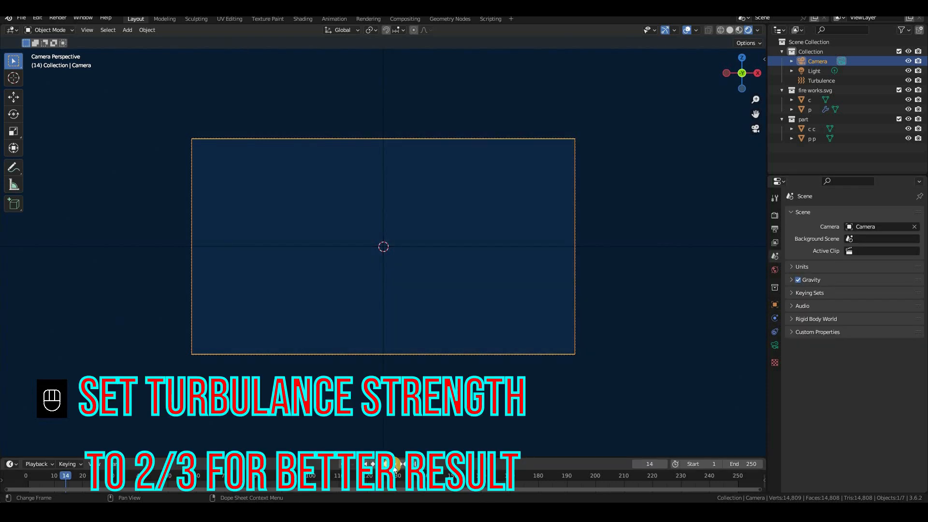
{"action": "left_click", "coordinate": [393, 464]}
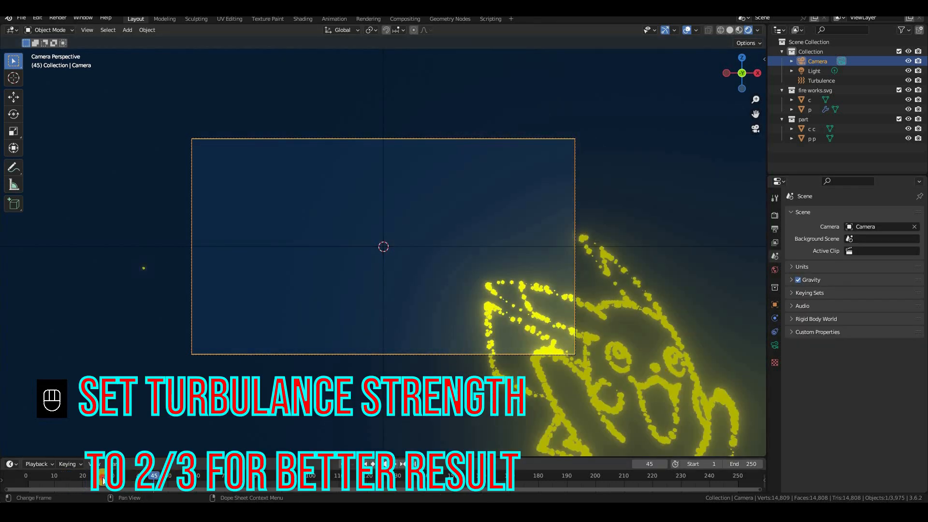
{"action": "mouse_move", "coordinate": [103, 480]}
{"action": "left_mouse_down"}
{"action": "mouse_move", "coordinate": [88, 475]}
{"action": "mouse_move", "coordinate": [133, 465]}
{"action": "mouse_move", "coordinate": [105, 467]}
{"action": "left_mouse_up"}
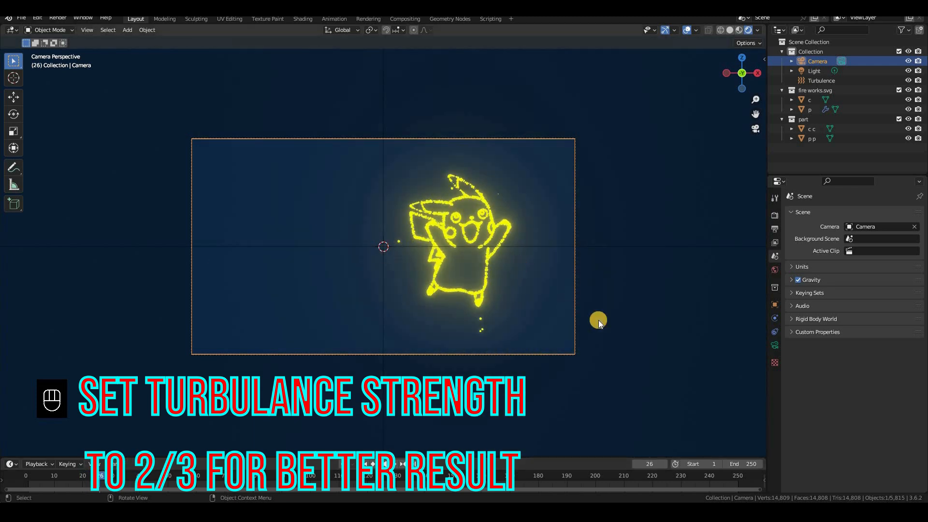
Step: Move the Turbulence force field to just outside the camera frame's upper-left corner, about X -0.43 m and Z 0.23 m
{"action": "left_click", "coordinate": [379, 204]}
{"action": "key", "text": "g"}
{"action": "left_click", "coordinate": [159, 87]}
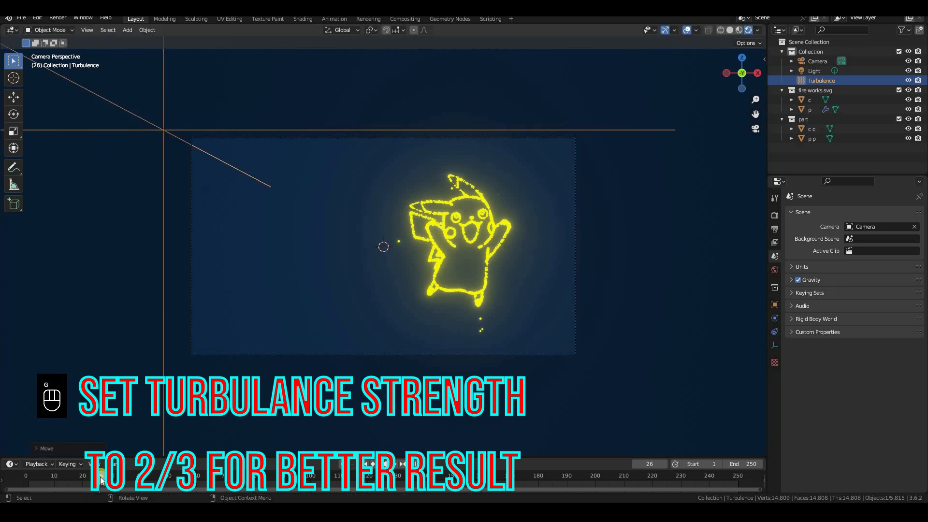
Step: Replay the animation from the start with the relocated Turbulence field and scrub back to frame 25 to examine the outline
{"action": "left_click", "coordinate": [366, 463]}
{"action": "left_click", "coordinate": [394, 465]}
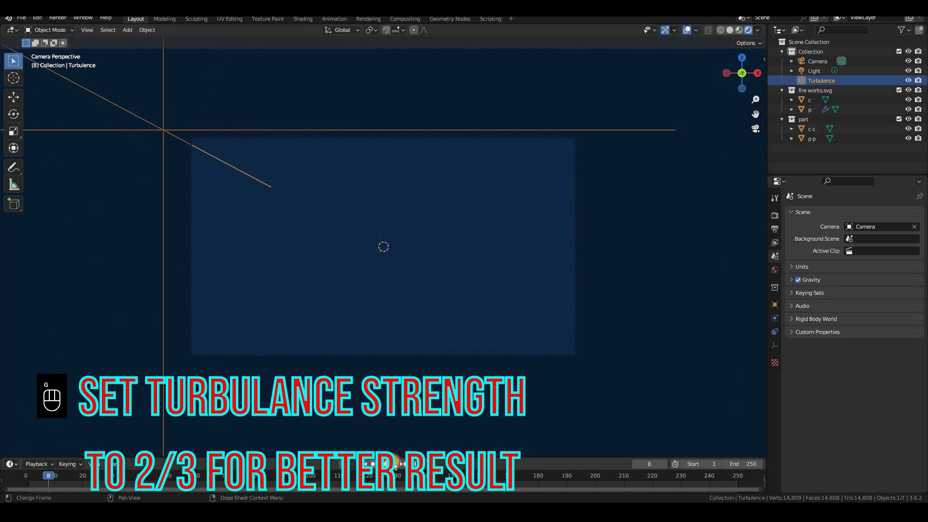
{"action": "left_click", "coordinate": [395, 465]}
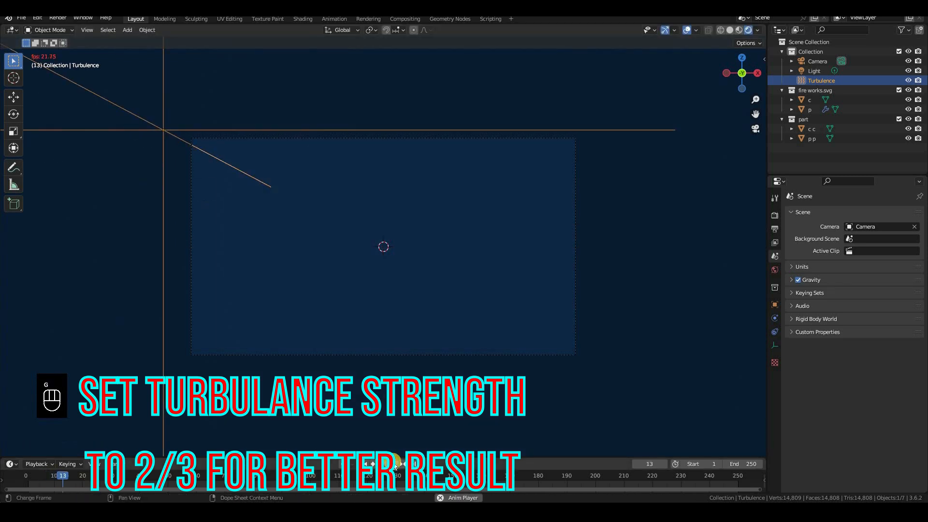
{"action": "left_click", "coordinate": [148, 472]}
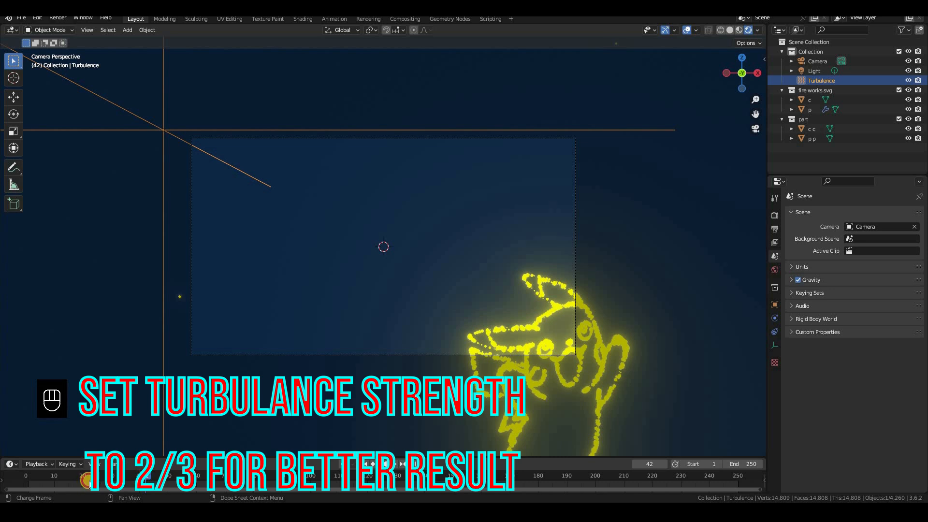
{"action": "left_click_drag", "start_coordinate": [89, 482], "coordinate": [99, 479]}
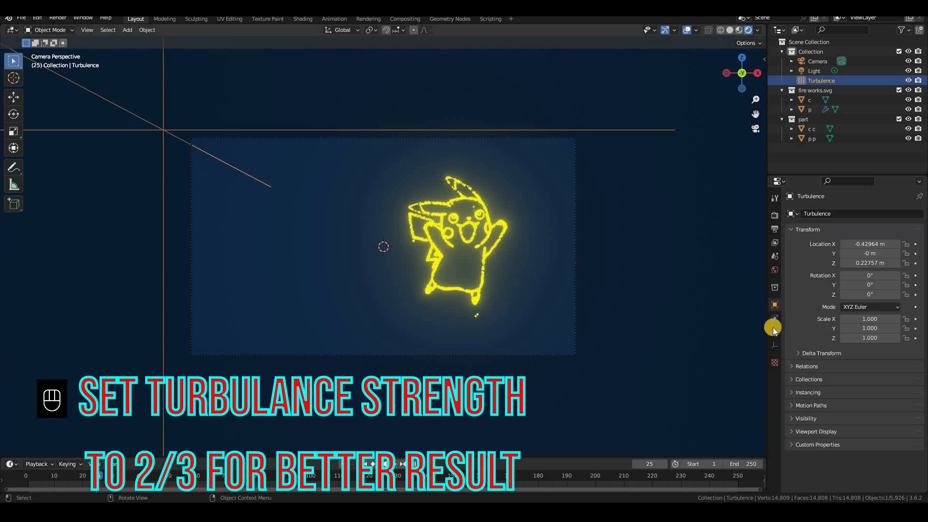
Step: Set the Turbulence force field's Flow to 5
{"action": "left_click", "coordinate": [773, 317]}
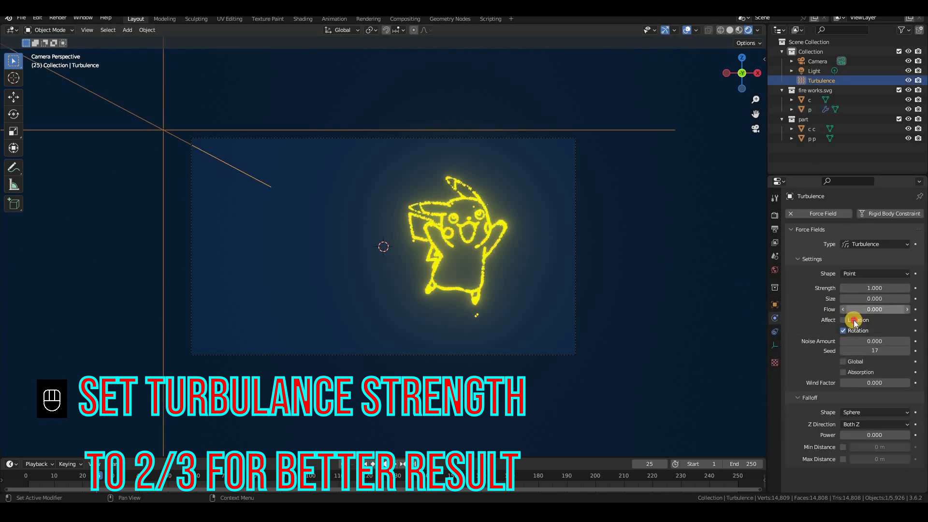
{"action": "left_click", "coordinate": [868, 313]}
{"action": "left_click", "coordinate": [867, 311]}
{"action": "left_click", "coordinate": [868, 310]}
{"action": "type", "text": "5"}
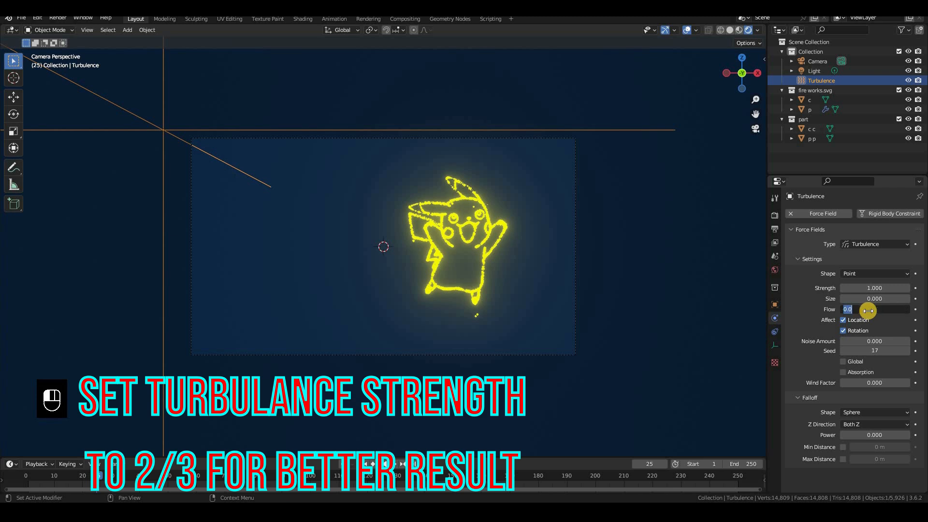
{"action": "key", "text": "Return"}
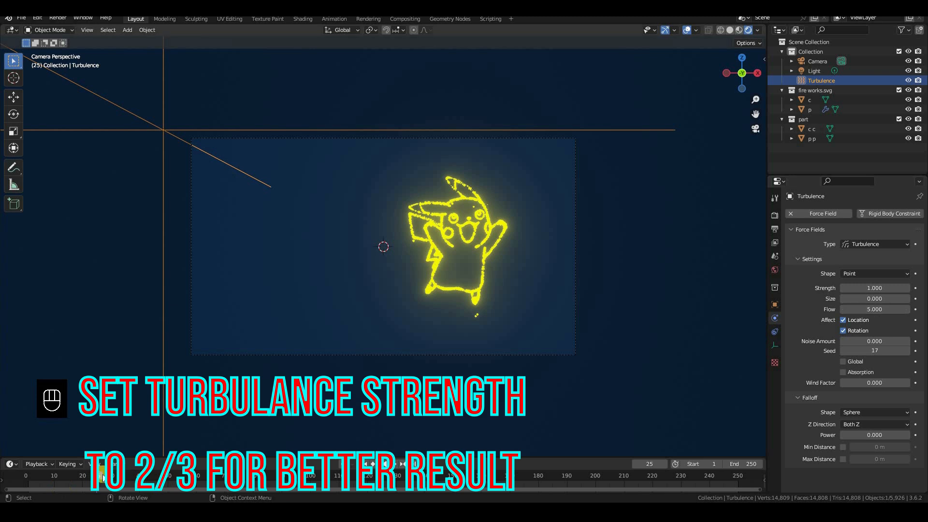
Step: Replay the Pikachu burst from frame 16 to check the effect of the Flow setting, and scrub back to frame 21
{"action": "left_click", "coordinate": [396, 462]}
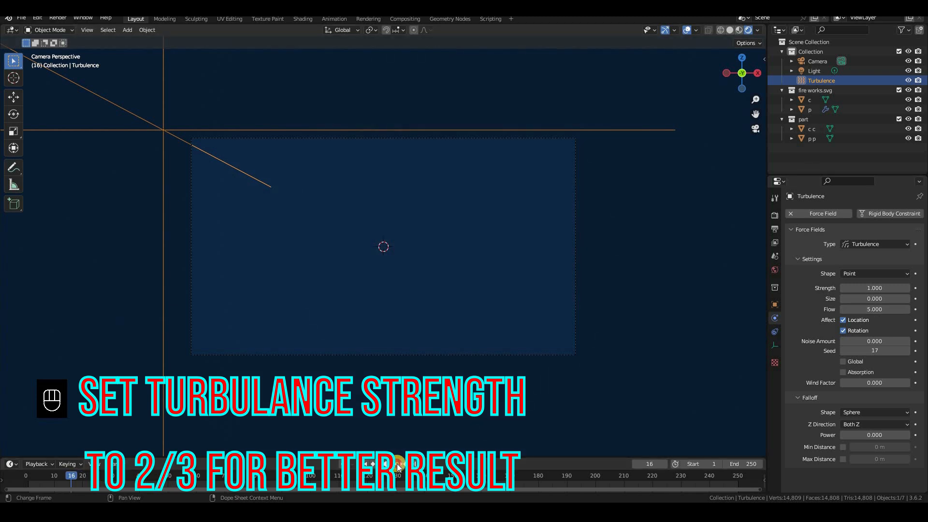
{"action": "left_click", "coordinate": [396, 463]}
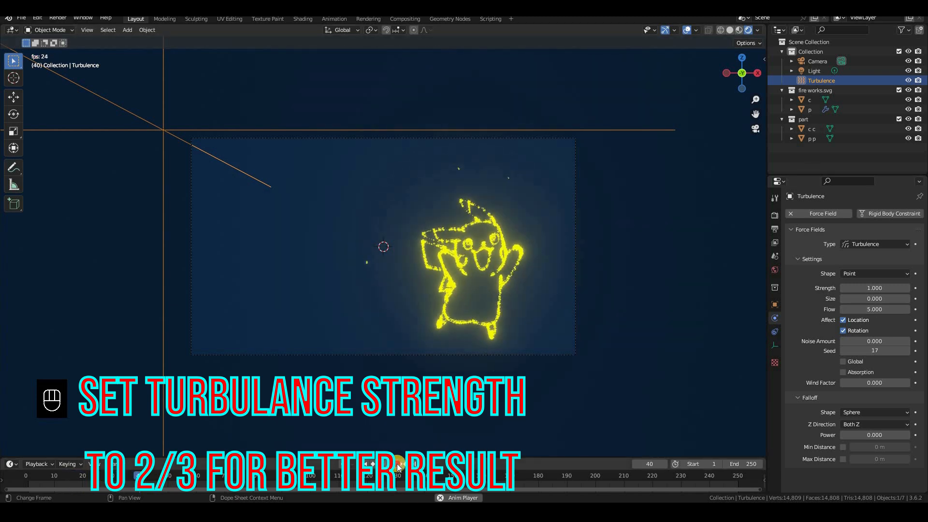
{"action": "left_click", "coordinate": [396, 463]}
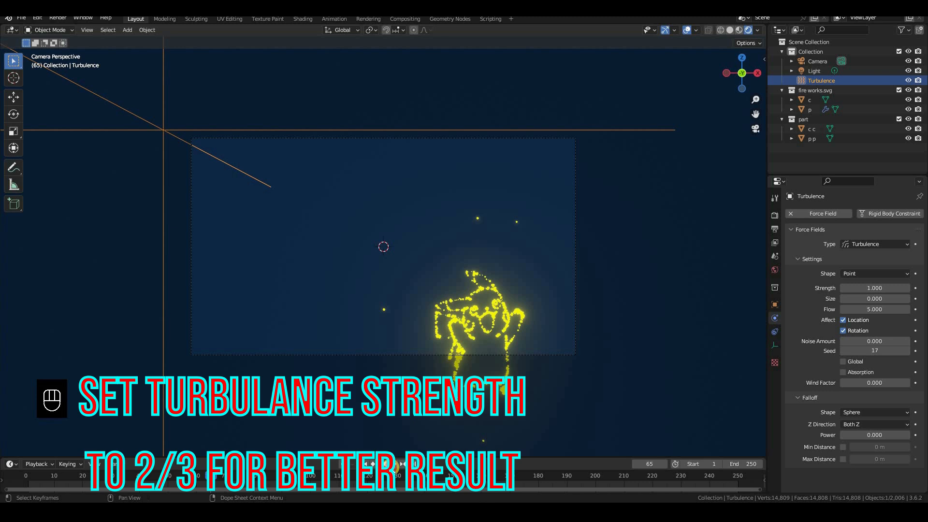
{"action": "left_click", "coordinate": [396, 464]}
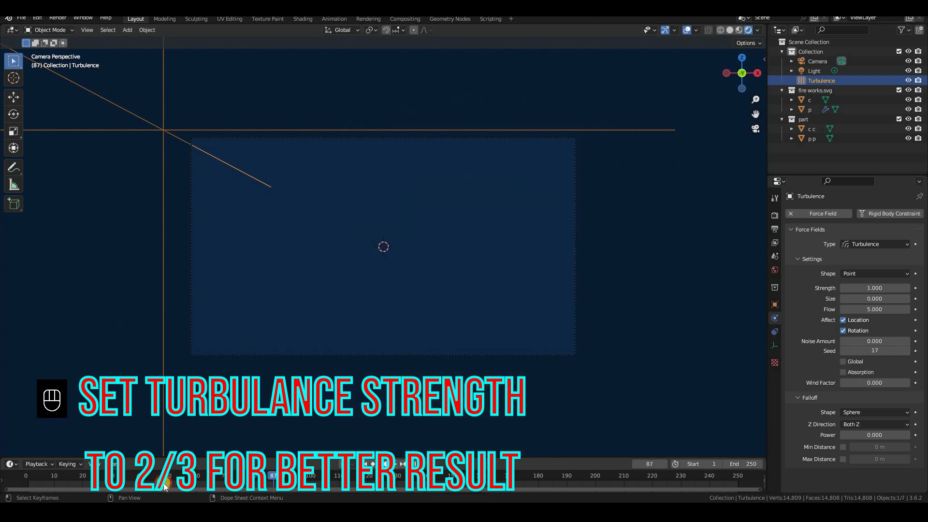
{"action": "left_click_drag", "start_coordinate": [105, 486], "coordinate": [85, 487]}
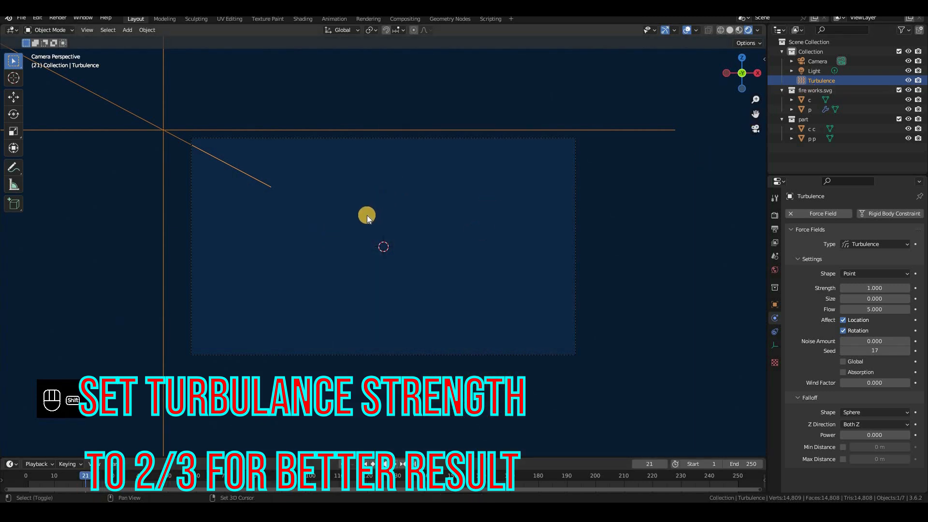
Step: Add a Force force field and move it along X onto the Pikachu outline, checking its placement in solid shading
{"action": "key", "text": "shift+a"}
{"action": "mouse_move", "coordinate": [362, 207]}
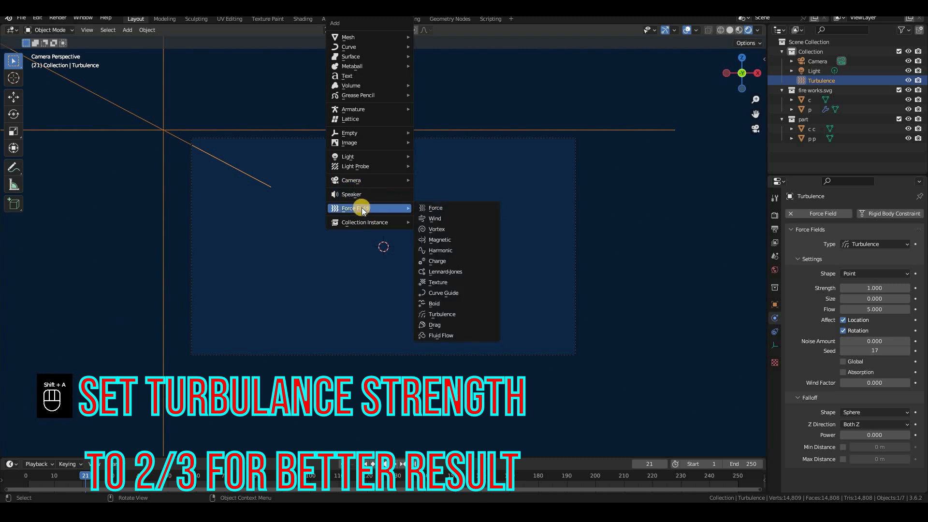
{"action": "left_click", "coordinate": [435, 211]}
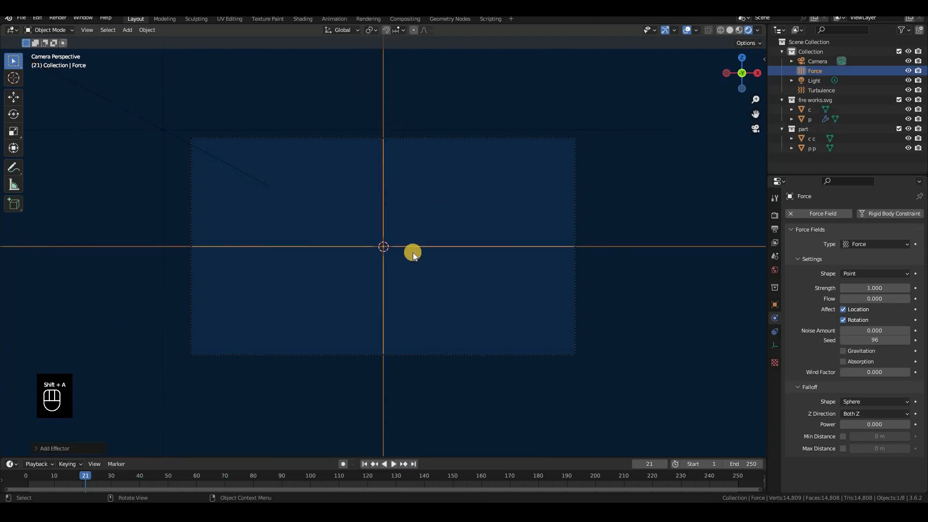
{"action": "key", "text": "g"}
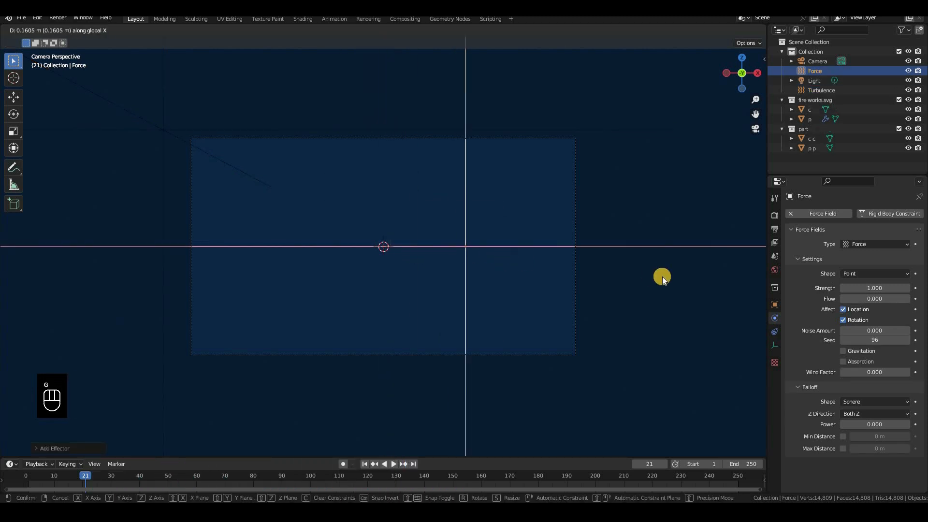
{"action": "left_click", "coordinate": [485, 254]}
{"action": "key", "text": "z"}
{"action": "left_click", "coordinate": [571, 283]}
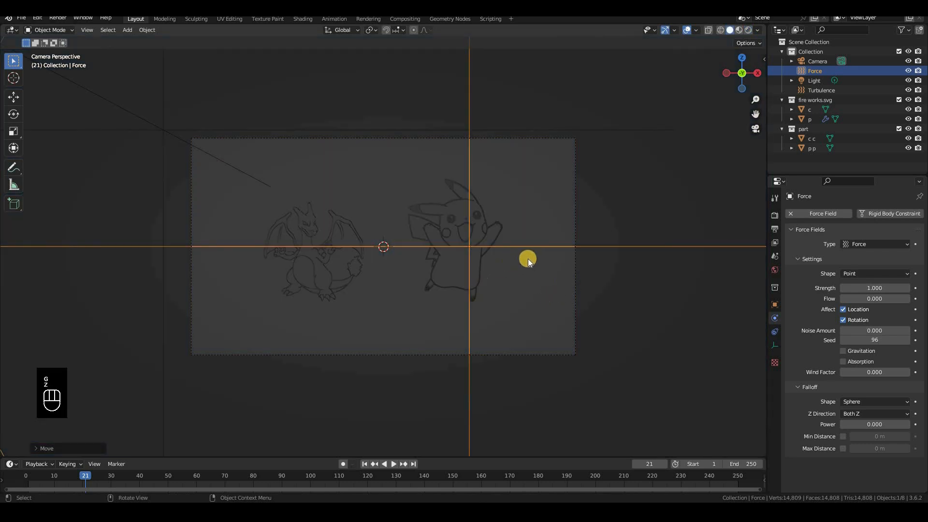
{"action": "key", "text": "g"}
{"action": "right_click", "coordinate": [85, 497]}
Step: Set the Force field's Flow to 5 and its Strength to 2
{"action": "left_click", "coordinate": [883, 299]}
{"action": "type", "text": "5"}
{"action": "key", "text": "Return"}
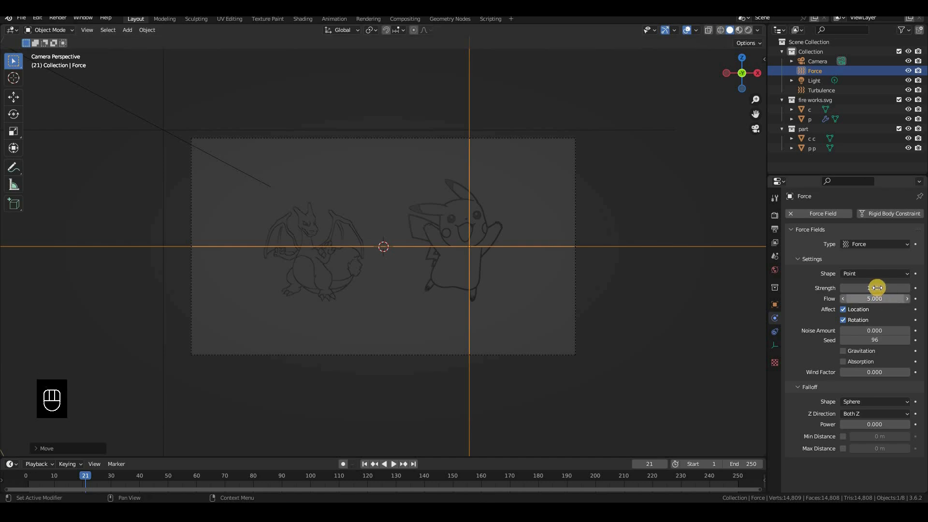
{"action": "left_click", "coordinate": [877, 288]}
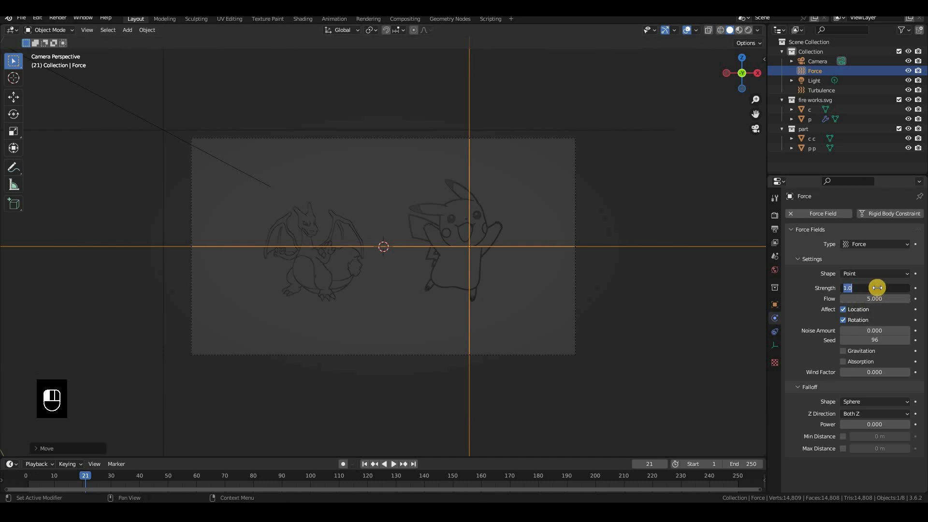
{"action": "type", "text": "2"}
{"action": "key", "text": "Return"}
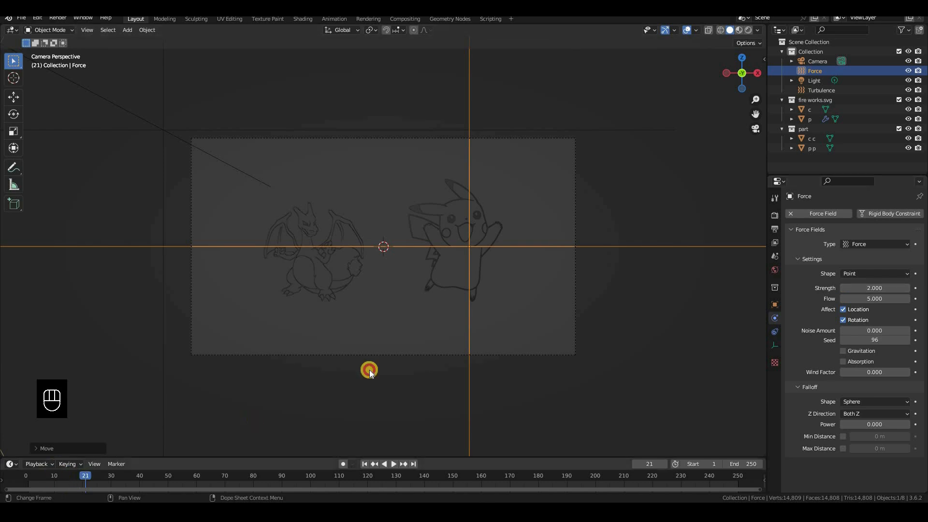
Step: Play the animation in rendered shading from frame 8 to frame 90 to check how the Force field disperses the particles
{"action": "key", "text": "space"}
{"action": "key", "text": "z"}
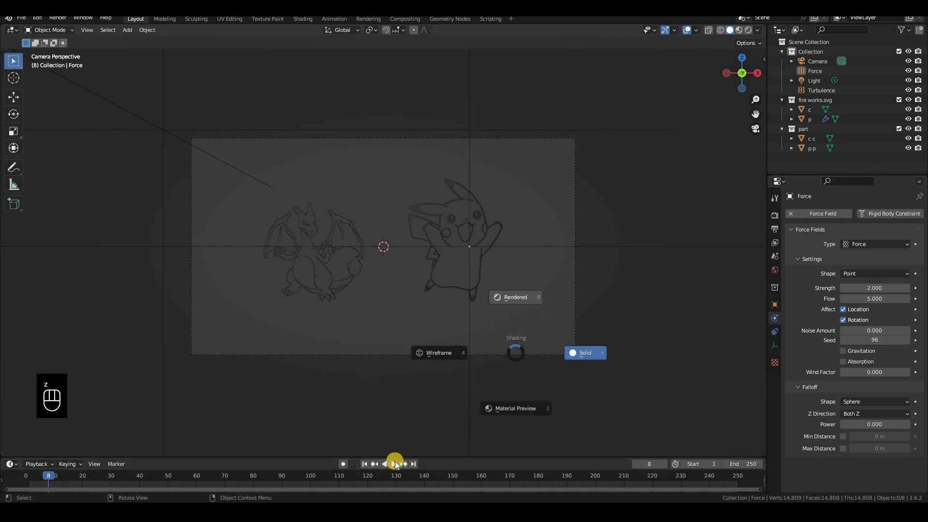
{"action": "left_click", "coordinate": [395, 463]}
{"action": "left_click", "coordinate": [395, 463]}
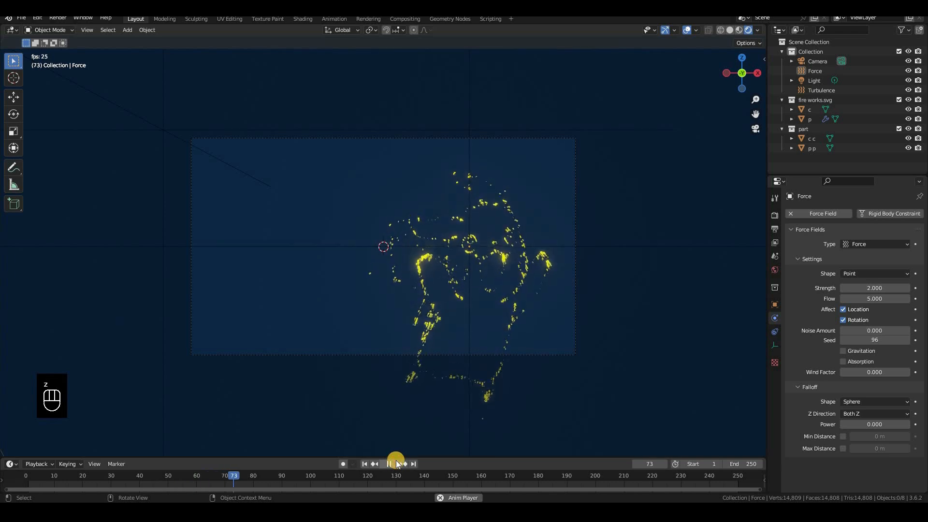
{"action": "key", "text": "space"}
Step: Switch to solid shading and add a particle system with 10000 particles to the Charizard outline "c"
{"action": "key", "text": "z"}
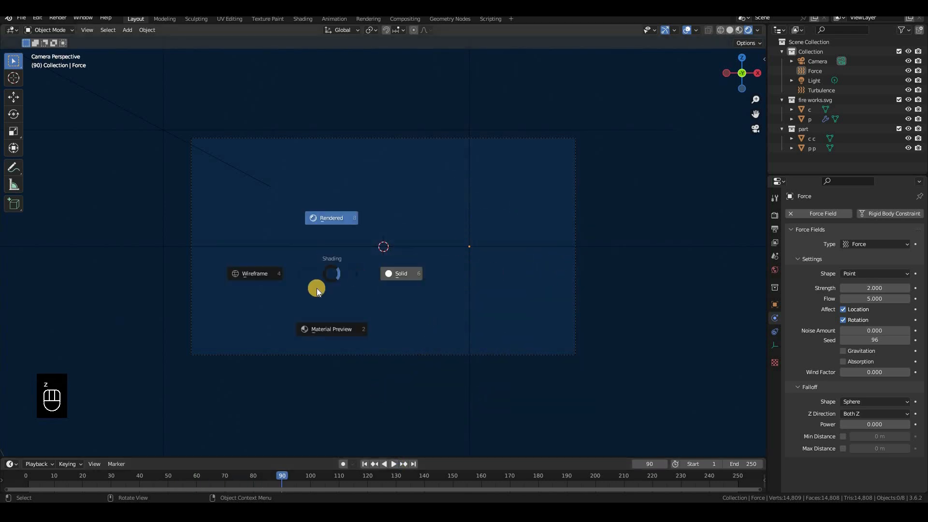
{"action": "left_click", "coordinate": [402, 274]}
{"action": "left_click", "coordinate": [810, 109]}
{"action": "left_click", "coordinate": [773, 331]}
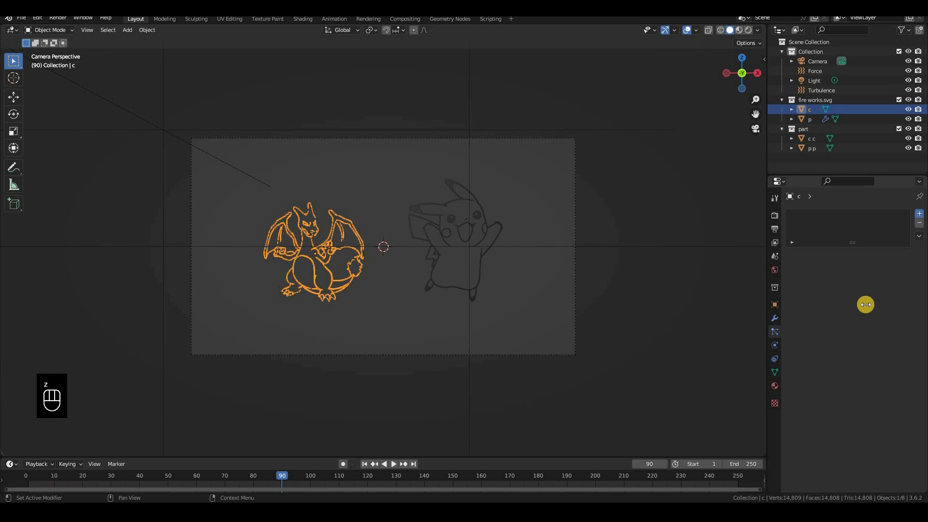
{"action": "left_click", "coordinate": [919, 213]}
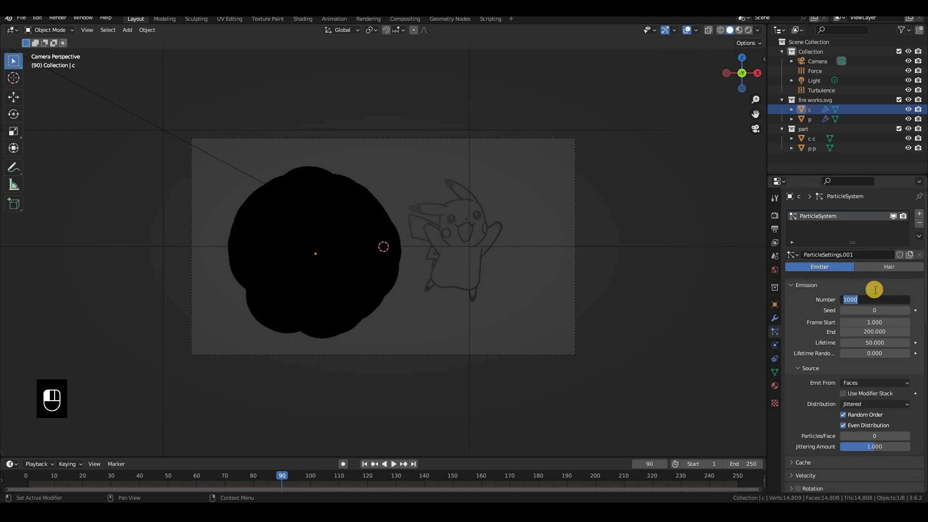
{"action": "type", "text": "10000"}
{"action": "key", "text": "Return"}
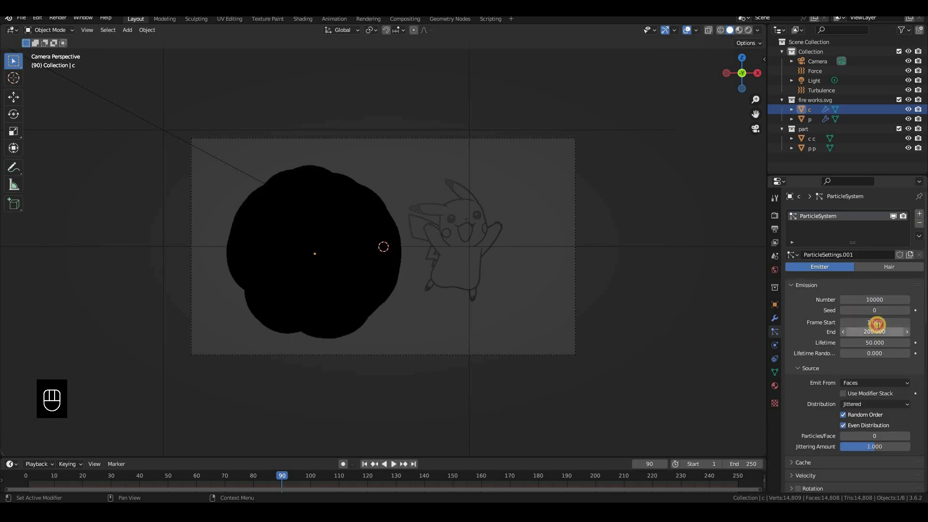
Step: Set the Charizard particles' start and end frames to 48 and their lifetime randomness to 1
{"action": "left_click", "coordinate": [878, 322]}
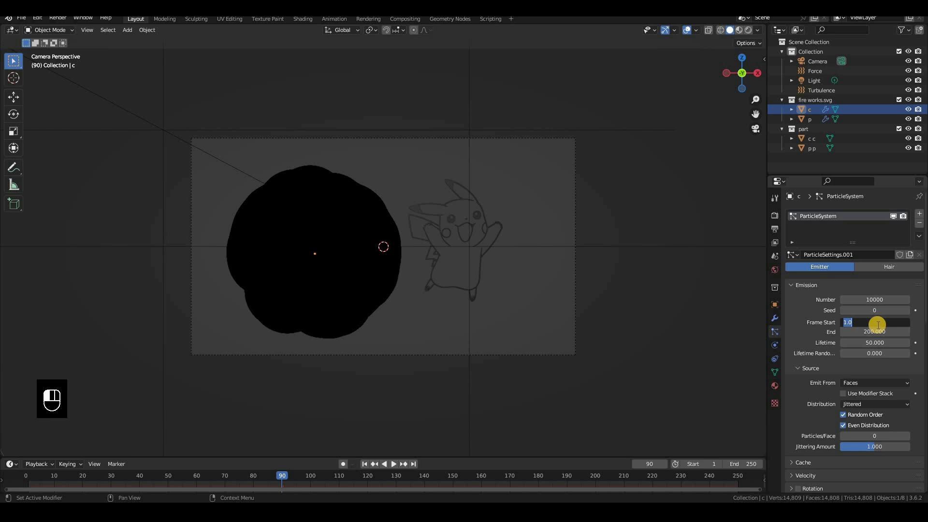
{"action": "left_click", "coordinate": [874, 335]}
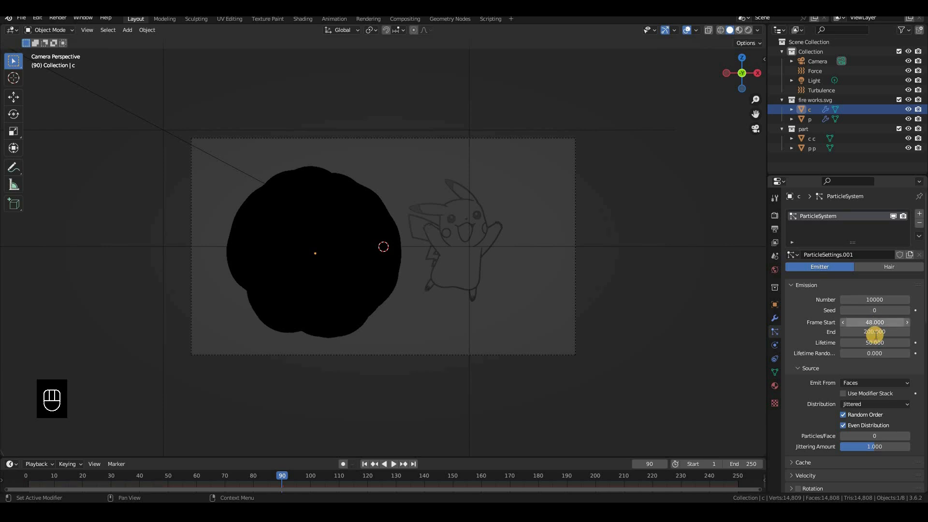
{"action": "left_click", "coordinate": [875, 334]}
{"action": "type", "text": "48"}
{"action": "key", "text": "Return"}
{"action": "left_click_drag", "start_coordinate": [854, 357], "coordinate": [398, 263]}
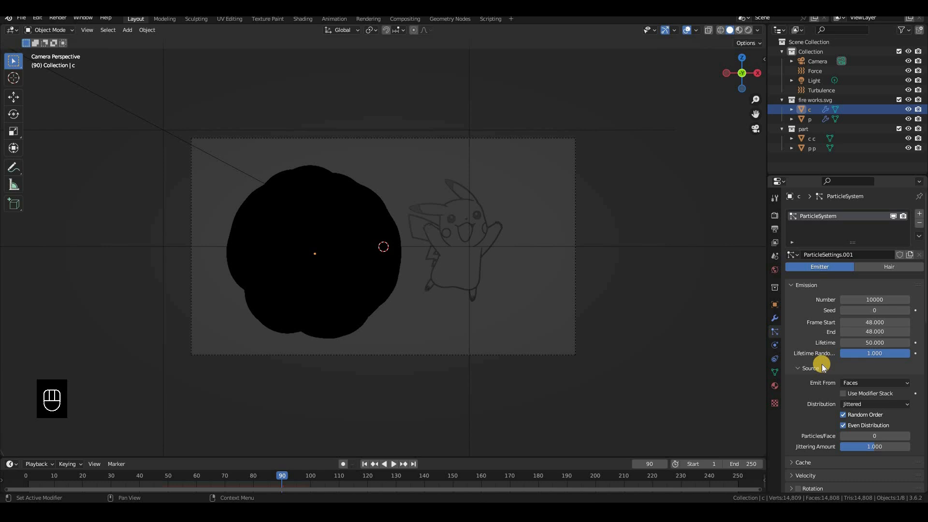
{"action": "scroll", "coordinate": [823, 368], "scroll_direction": "down", "scroll_amount": 3}
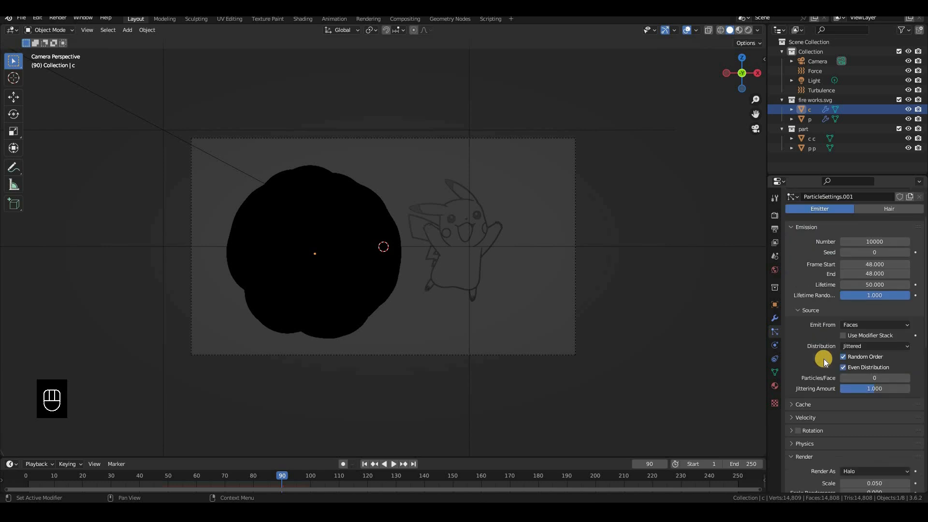
Step: Set the Charizard particles to emit from Vertices with Random Order turned off
{"action": "left_click", "coordinate": [862, 326]}
{"action": "left_click", "coordinate": [832, 330]}
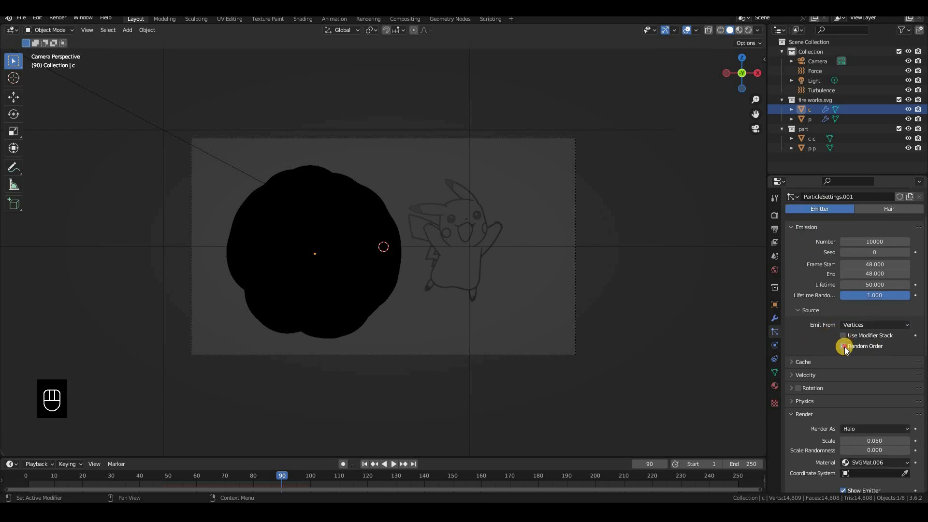
{"action": "left_click", "coordinate": [847, 347]}
Step: Render the Charizard particles as Object, using "c c" as the instance object
{"action": "scroll", "coordinate": [863, 355], "scroll_direction": "down", "scroll_amount": 4}
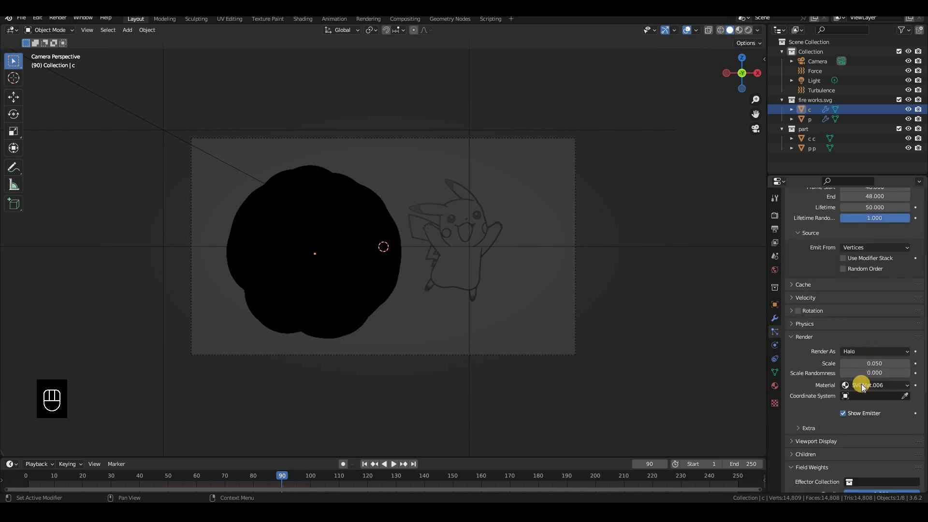
{"action": "left_click", "coordinate": [865, 352]}
{"action": "left_click", "coordinate": [865, 405]}
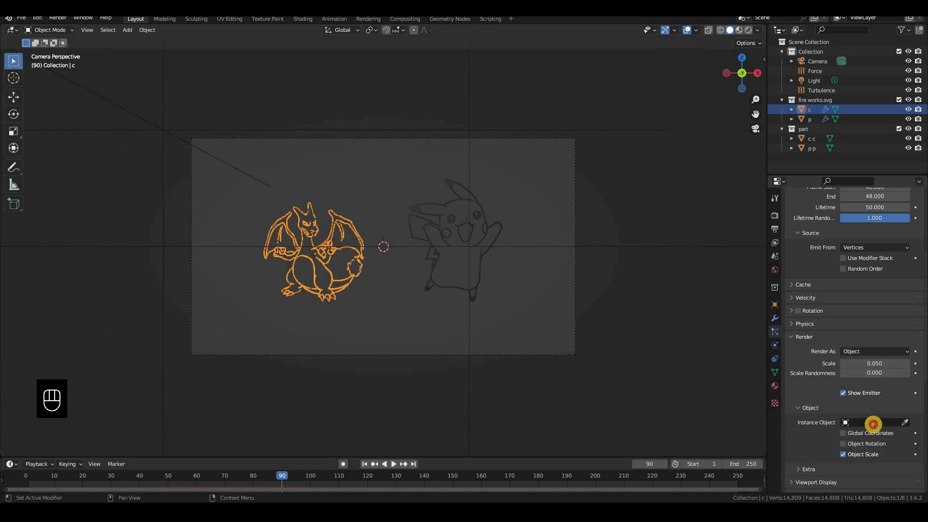
{"action": "left_click", "coordinate": [870, 423]}
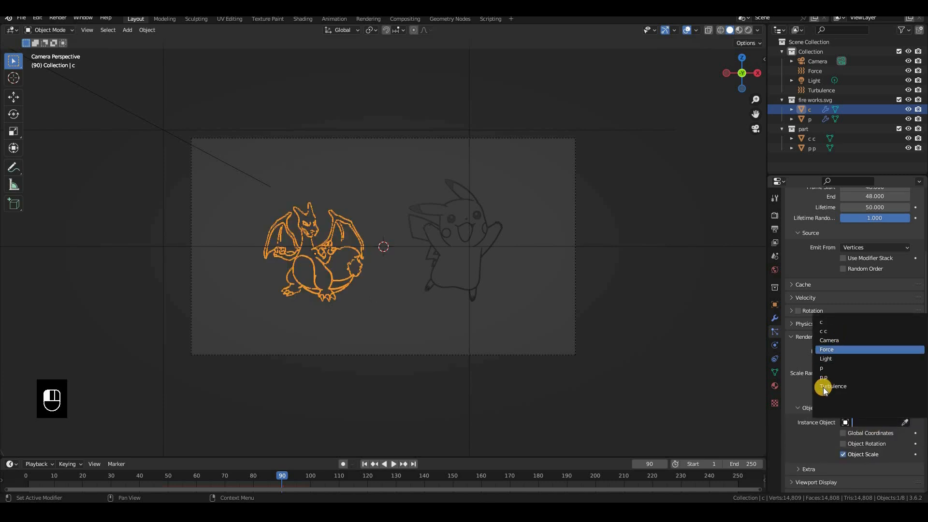
{"action": "left_click", "coordinate": [836, 332]}
Step: Set the Gravity field weight of the Charizard particles to 0.05
{"action": "scroll", "coordinate": [869, 321], "scroll_direction": "down", "scroll_amount": 10}
{"action": "scroll", "coordinate": [886, 300], "scroll_direction": "down", "scroll_amount": 2}
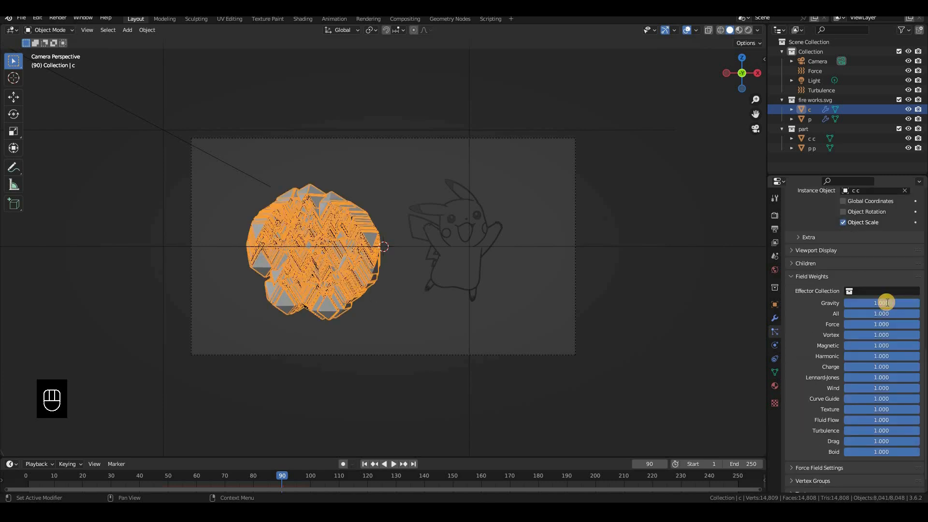
{"action": "left_click", "coordinate": [887, 302]}
{"action": "type", "text": "0.050"}
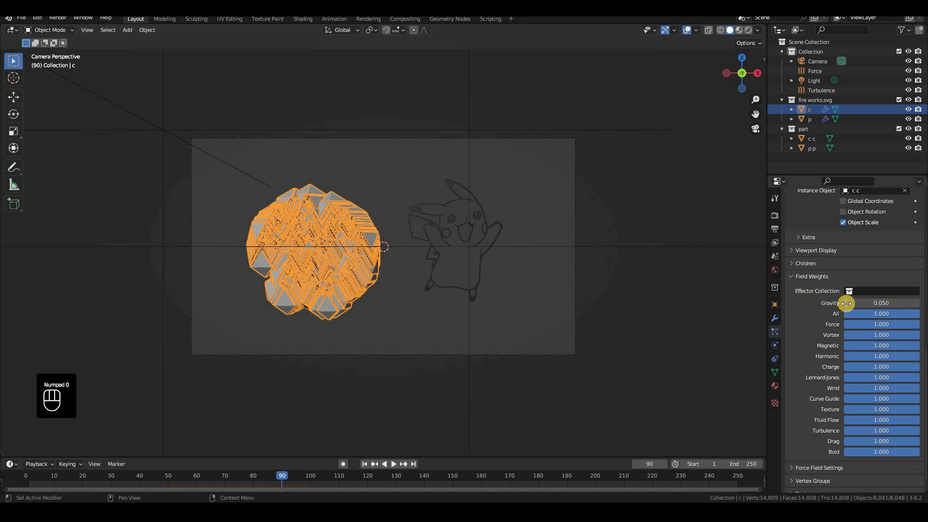
Step: Set the Charizard particles' scale randomness to 1 and their render scale to 0.003
{"action": "scroll", "coordinate": [847, 304], "scroll_direction": "up", "scroll_amount": 9}
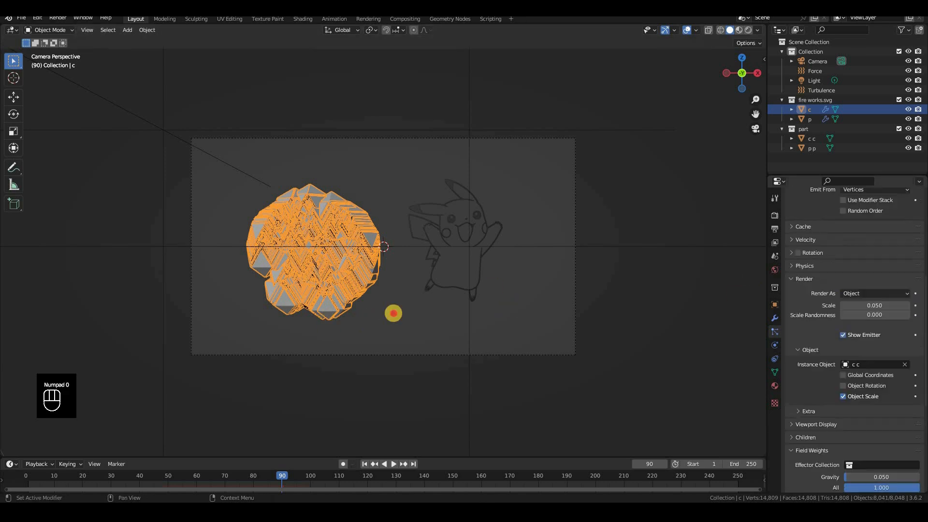
{"action": "left_click_drag", "start_coordinate": [901, 315], "coordinate": [889, 308]}
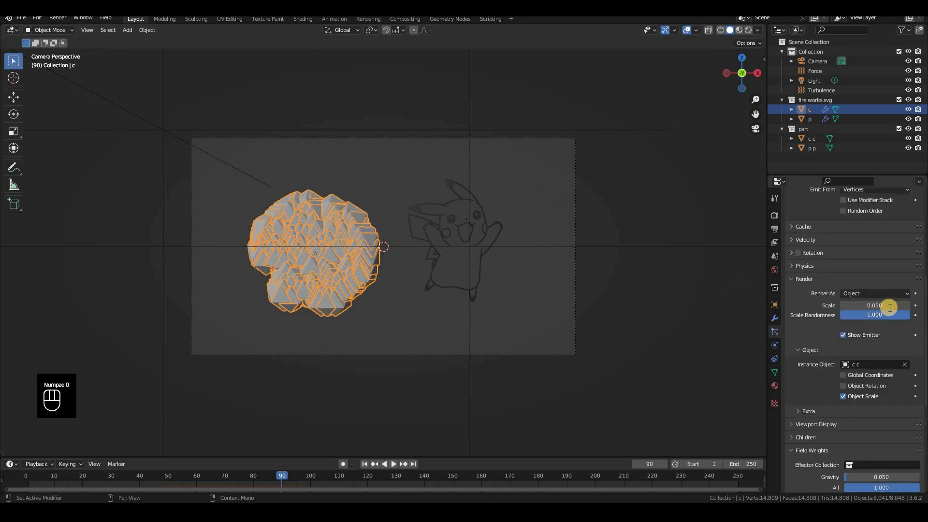
{"action": "left_click", "coordinate": [889, 305]}
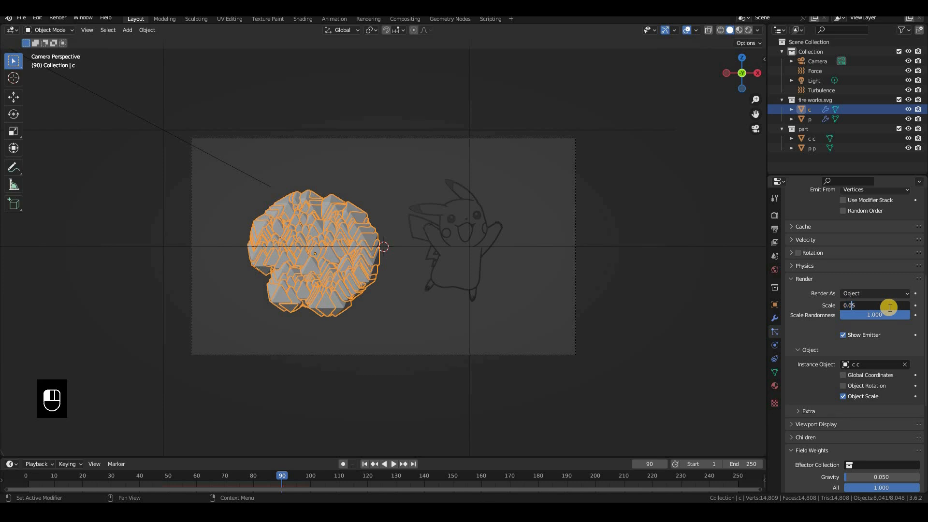
{"action": "type", "text": "0.003"}
{"action": "key", "text": "Return"}
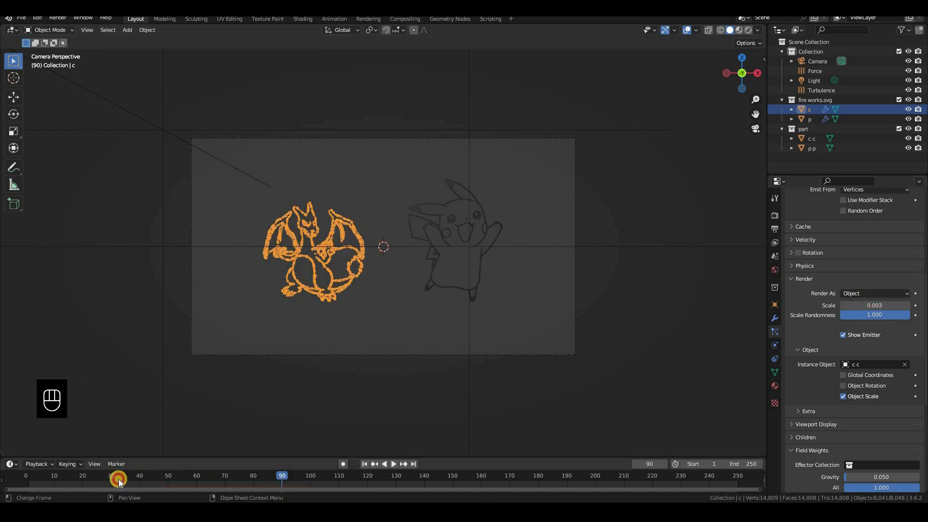
Step: Switch to rendered shading and play the animation from frame 14 to check how both fireworks burst and disperse
{"action": "key", "text": "Escape"}
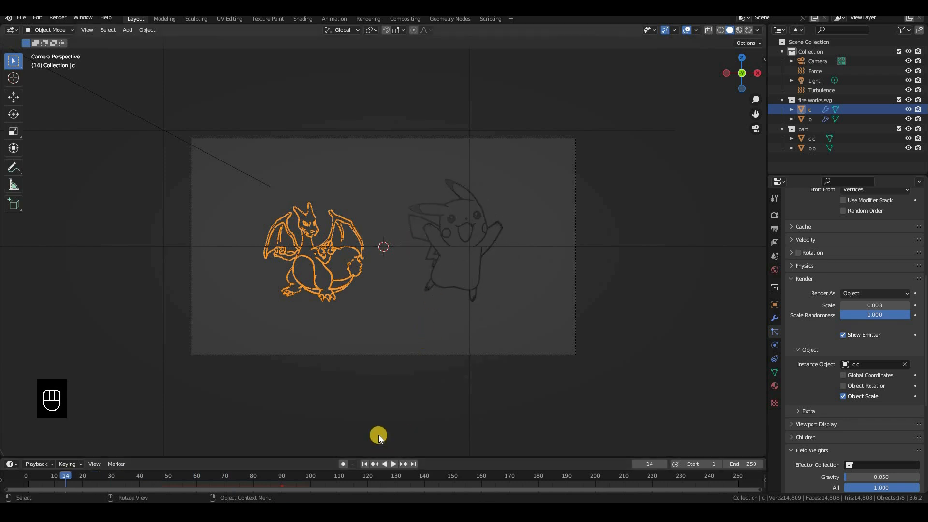
{"action": "key", "text": "z"}
{"action": "left_click", "coordinate": [407, 314]}
{"action": "left_click", "coordinate": [395, 463]}
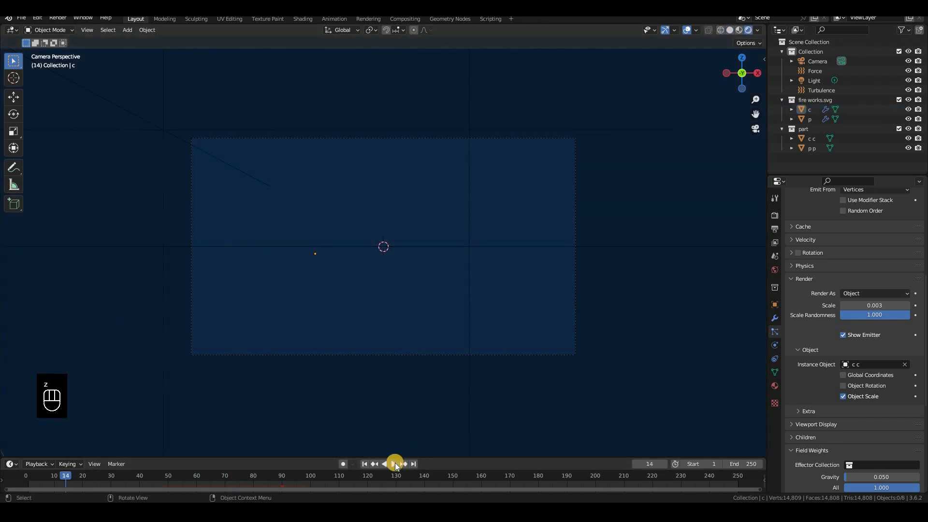
{"action": "left_click", "coordinate": [395, 464]}
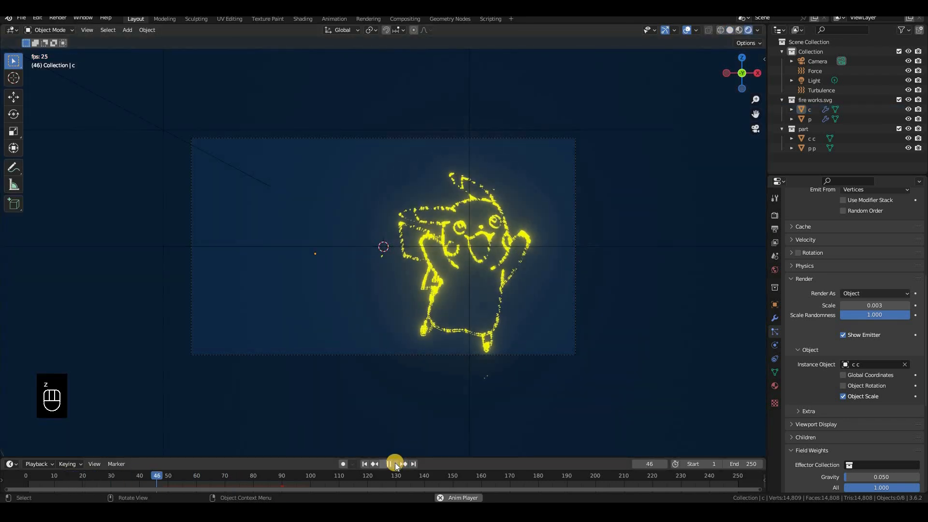
{"action": "key", "text": "space"}
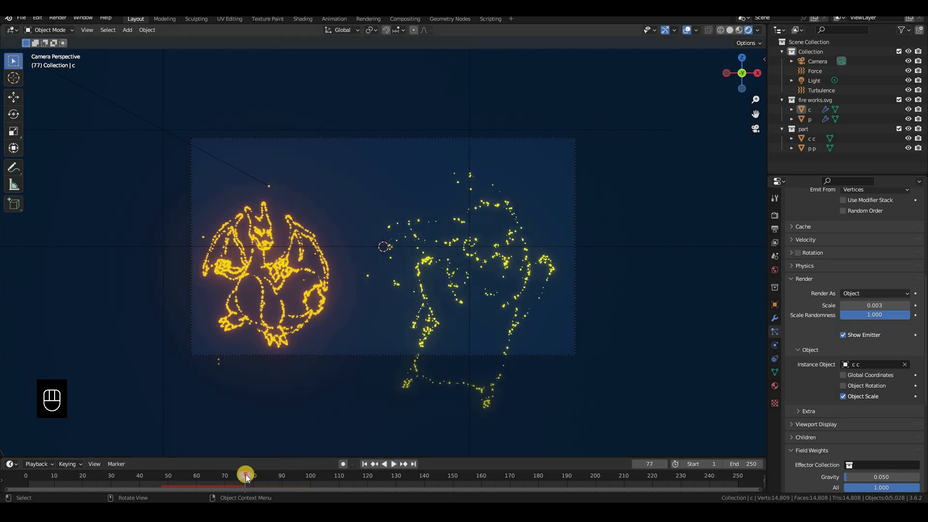
{"action": "left_click_drag", "start_coordinate": [164, 478], "coordinate": [214, 463]}
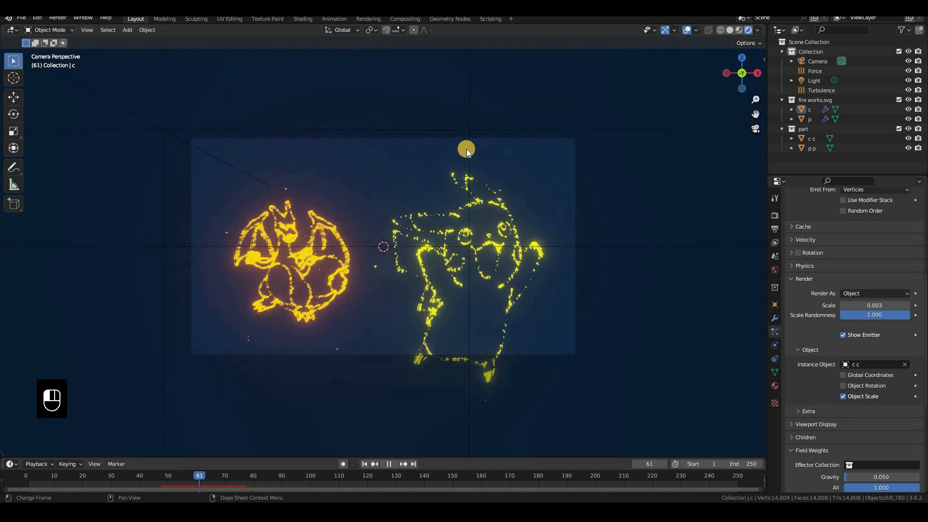
Step: Create a new collection under the Scene Collection and move the Force and Turbulence fields into it
{"action": "left_click", "coordinate": [815, 71]}
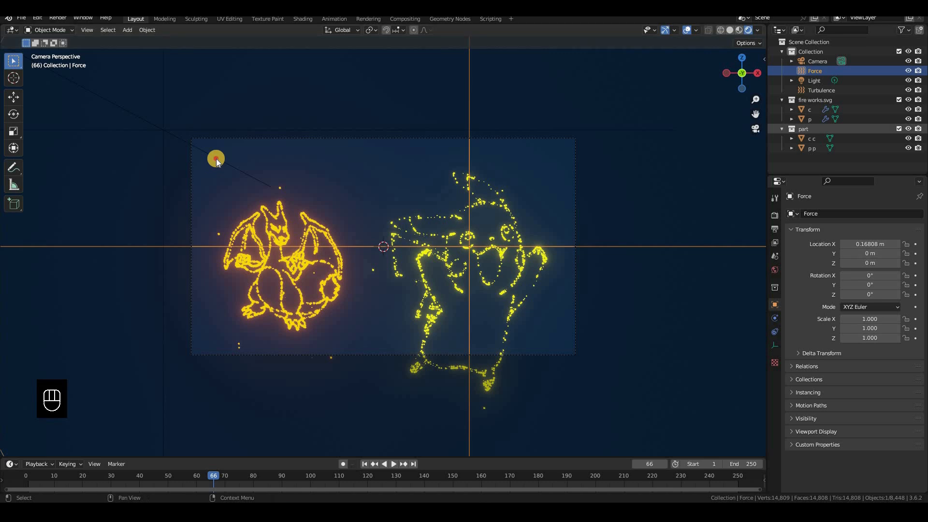
{"action": "left_click", "coordinate": [822, 91]}
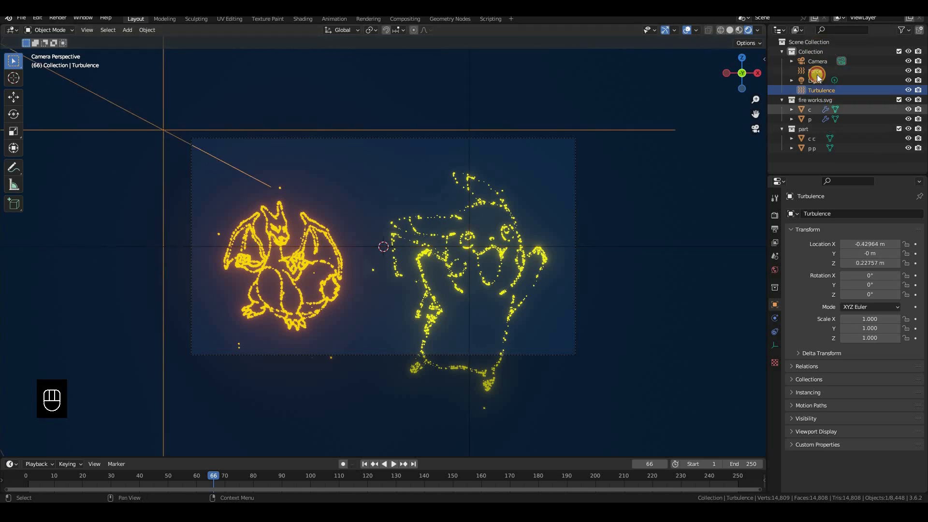
{"action": "left_click", "coordinate": [809, 42]}
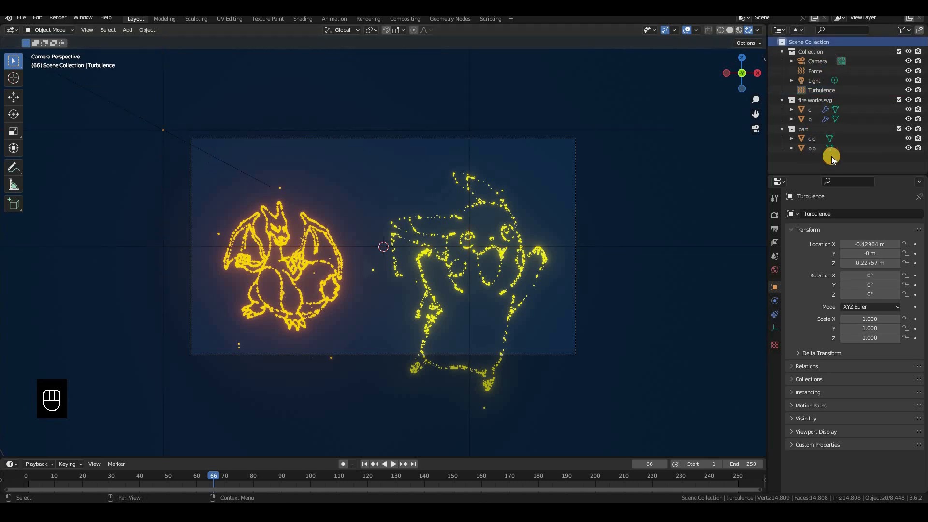
{"action": "right_click", "coordinate": [827, 153]}
{"action": "left_click", "coordinate": [816, 152]}
{"action": "left_click", "coordinate": [818, 72]}
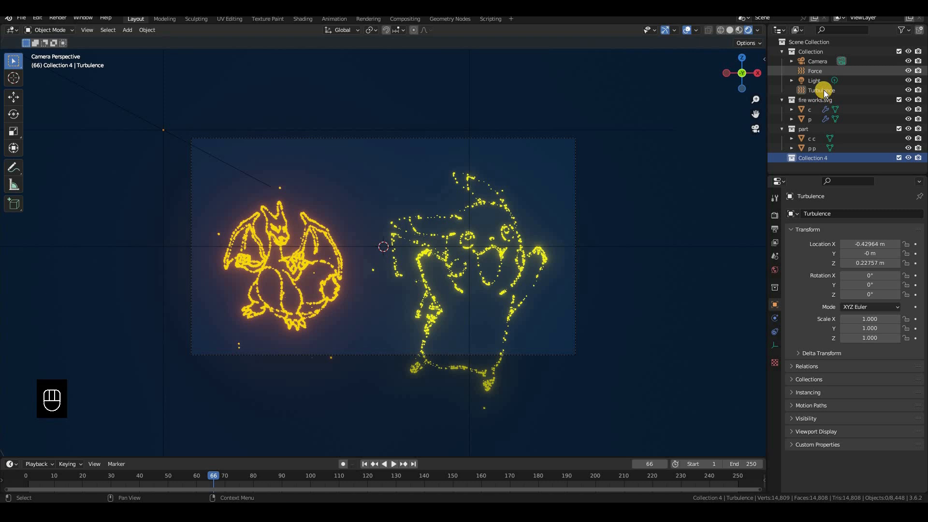
{"action": "left_click", "coordinate": [823, 90], "text": "ctrl"}
{"action": "left_click_drag", "start_coordinate": [823, 90], "coordinate": [838, 155]}
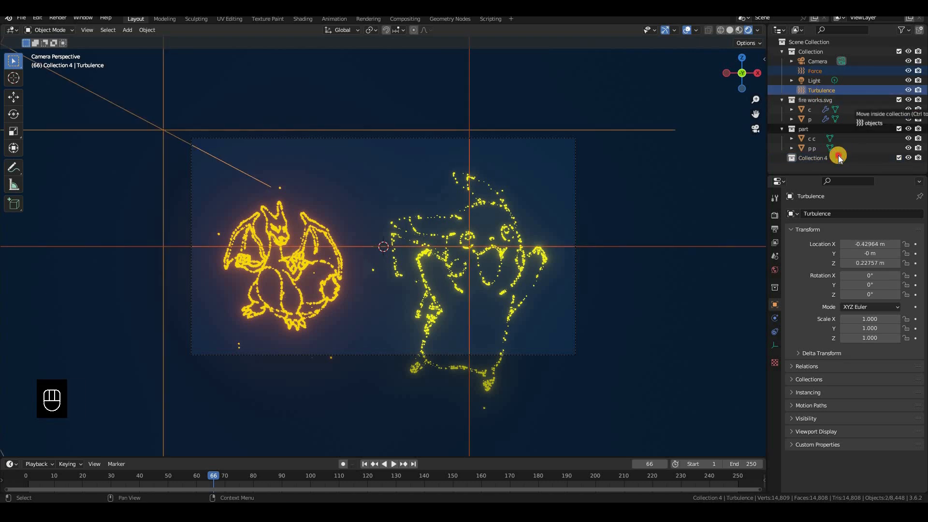
{"action": "left_click", "coordinate": [493, 282]}
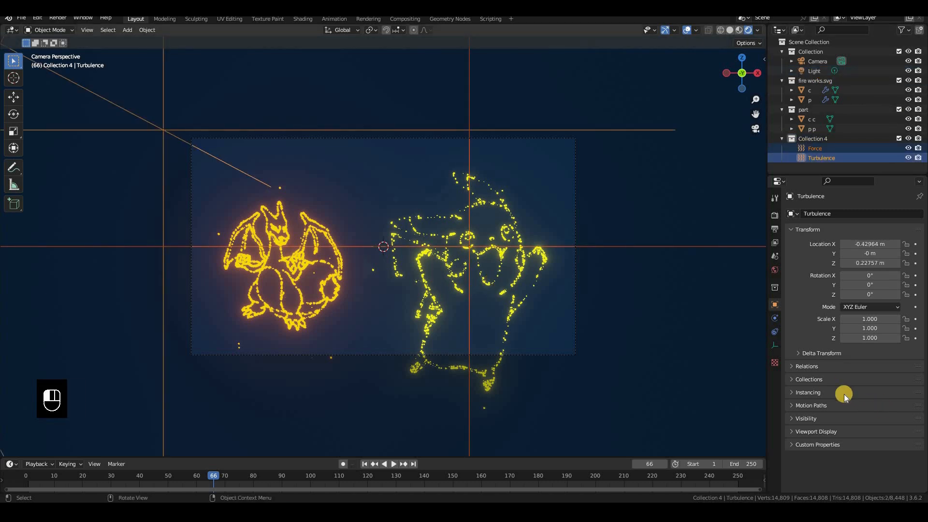
Step: Set Collection 4 as the effector collection of the Pikachu particles on "p" and return the timeline to frame 16
{"action": "scroll", "coordinate": [842, 352], "scroll_direction": "down", "scroll_amount": 20}
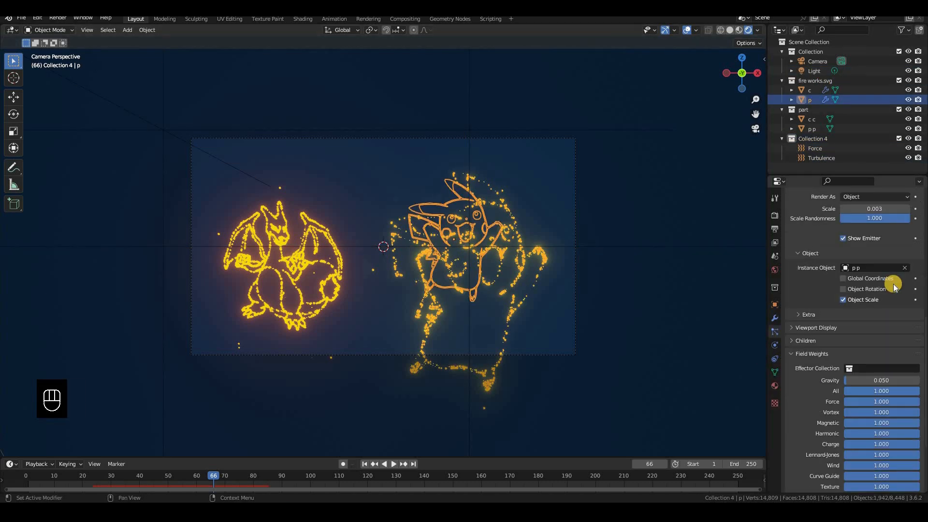
{"action": "left_click", "coordinate": [890, 290]}
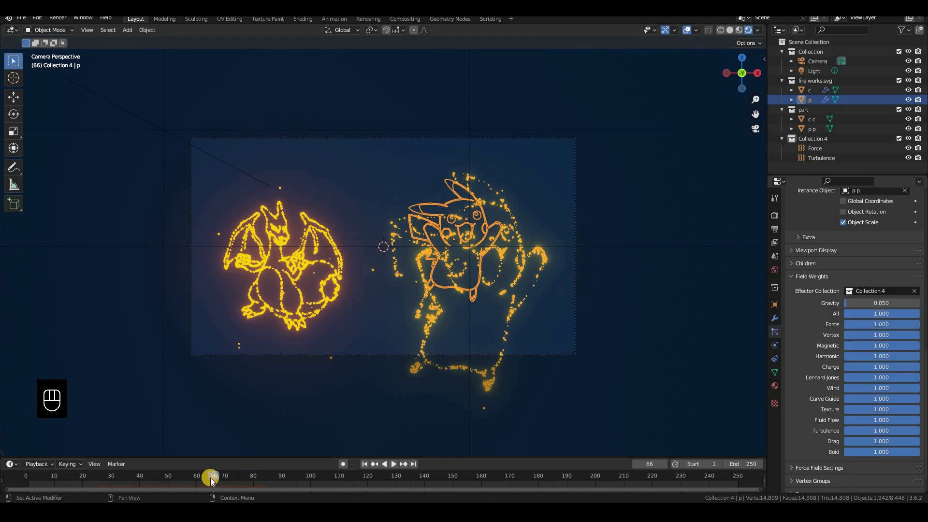
{"action": "left_click_drag", "start_coordinate": [210, 478], "coordinate": [72, 475]}
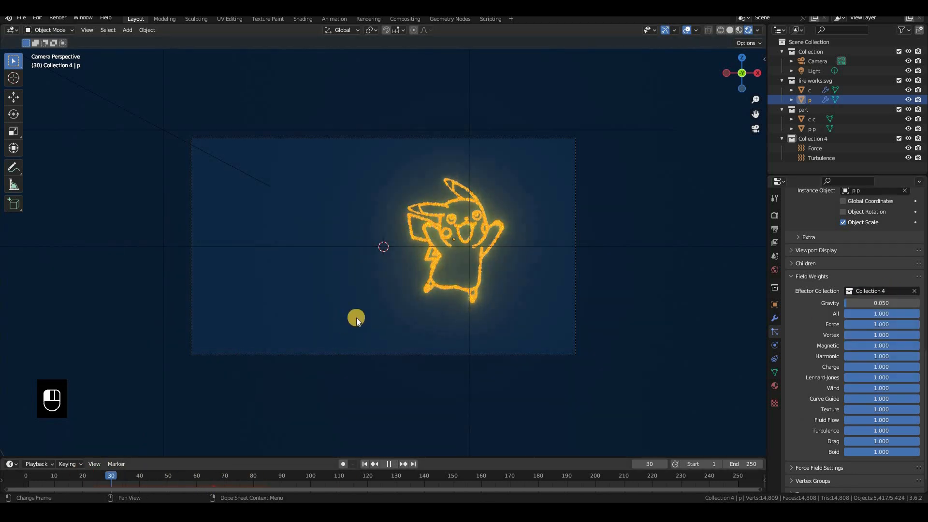
Step: Create another empty collection in the scene below Collection 4
{"action": "left_click", "coordinate": [822, 167]}
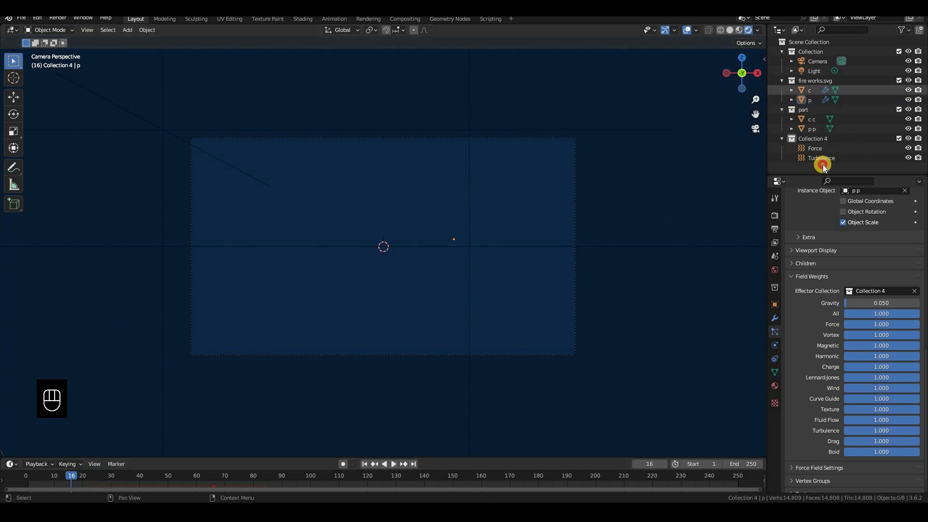
{"action": "left_click", "coordinate": [823, 164]}
{"action": "right_click", "coordinate": [834, 166]}
{"action": "left_click", "coordinate": [821, 160]}
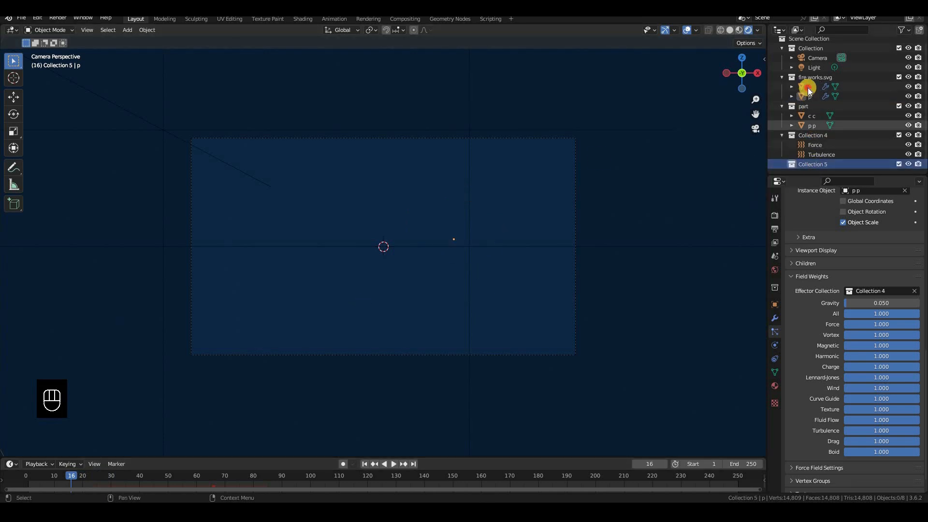
Step: Set Collection 5 as the effector collection of the Charizard particles on "c"
{"action": "left_click", "coordinate": [890, 288]}
{"action": "left_click", "coordinate": [889, 289]}
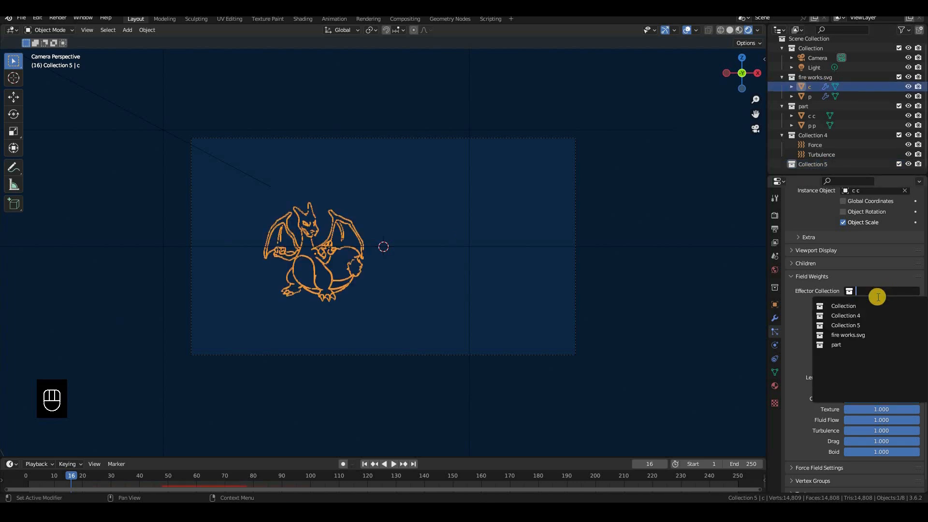
{"action": "left_click", "coordinate": [867, 327]}
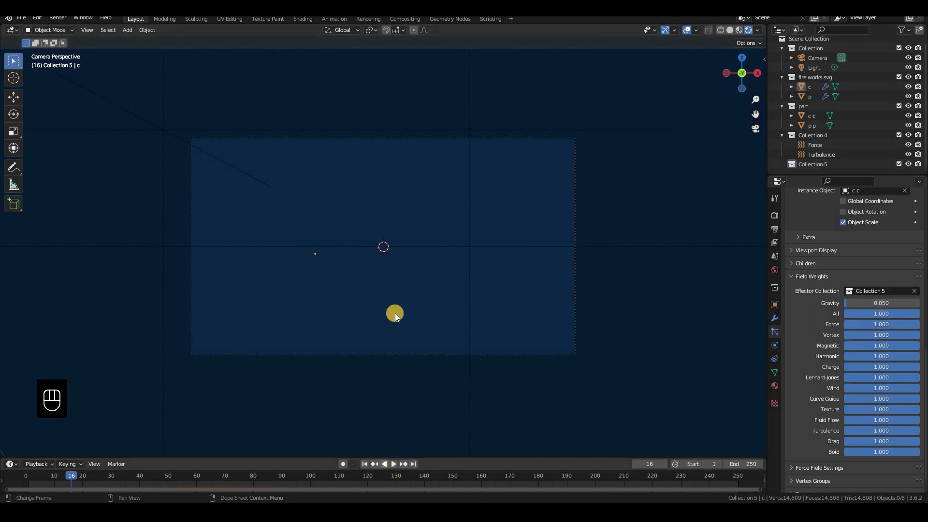
Step: Play the animation from frame 16 and scrub around frame 50 to check how the Charizard particles disperse
{"action": "key", "text": "space"}
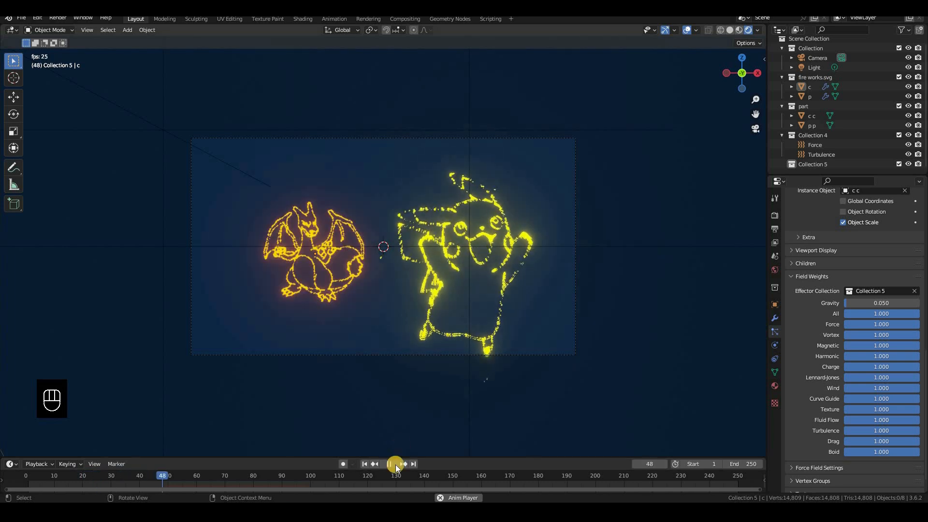
{"action": "left_click_drag", "start_coordinate": [303, 478], "coordinate": [151, 467]}
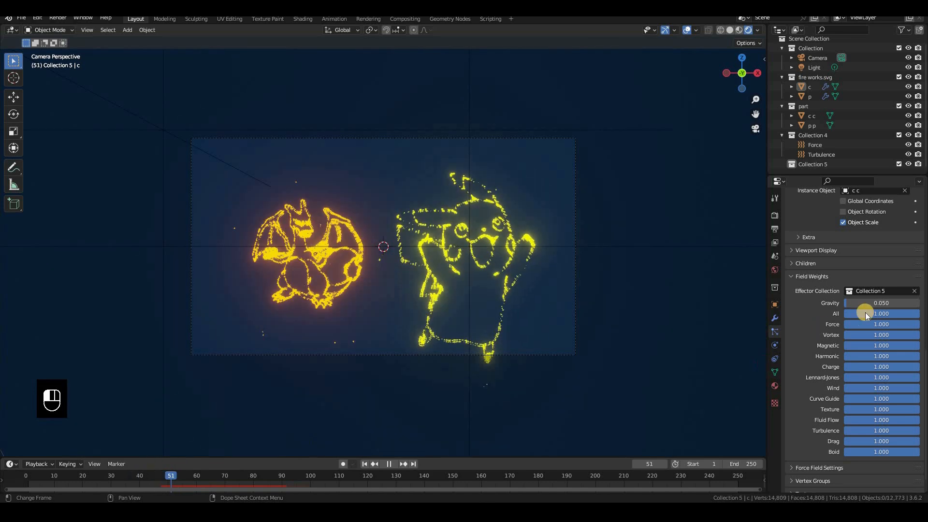
{"action": "key", "text": "Escape"}
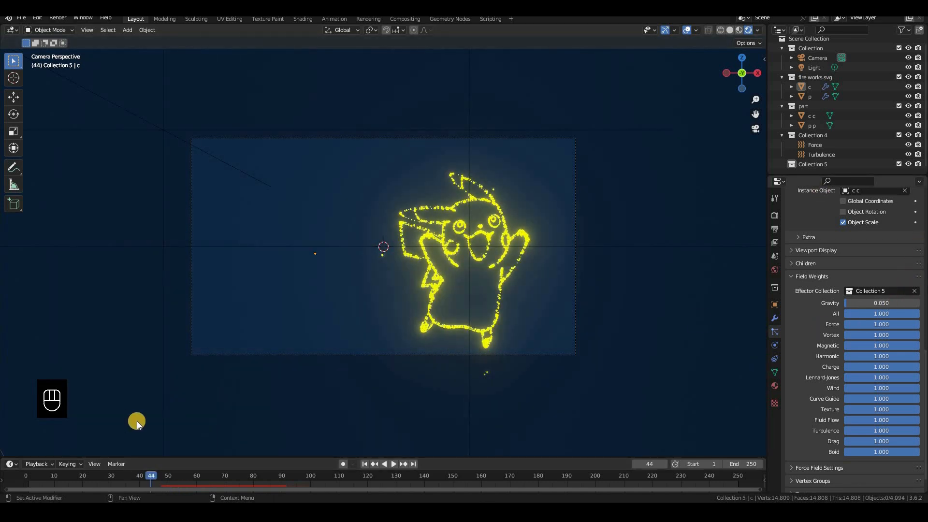
Step: Clear the Charizard particles' effector collection and replay the animation to check both fireworks, returning to frame 33
{"action": "left_click_drag", "start_coordinate": [159, 478], "coordinate": [94, 476]}
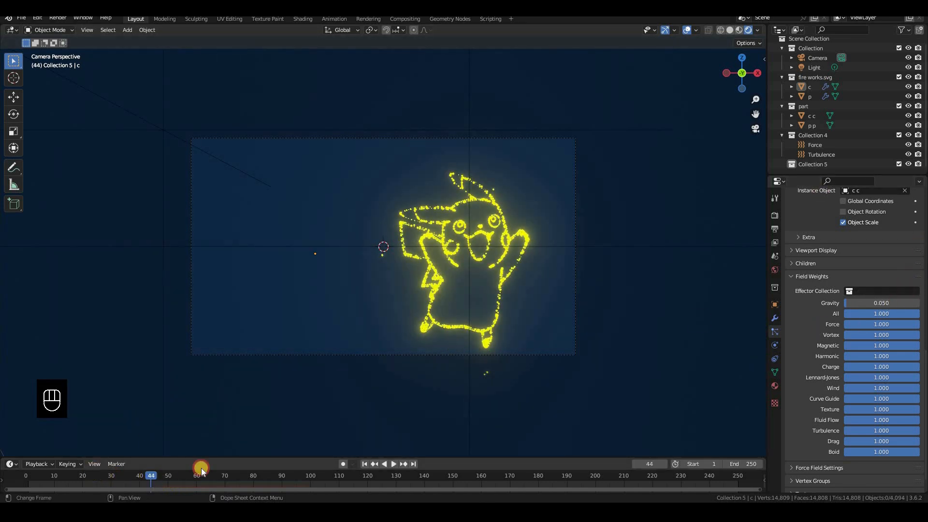
{"action": "left_click", "coordinate": [388, 460]}
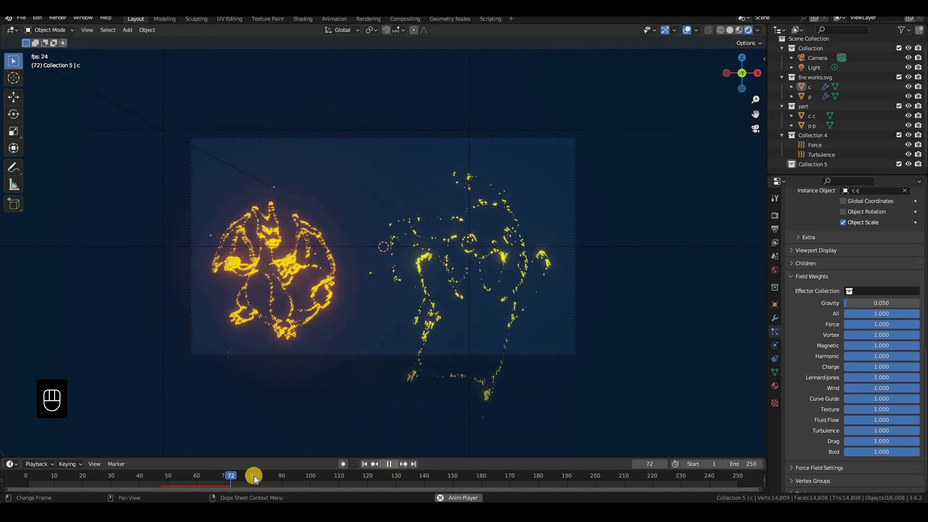
{"action": "key", "text": "space"}
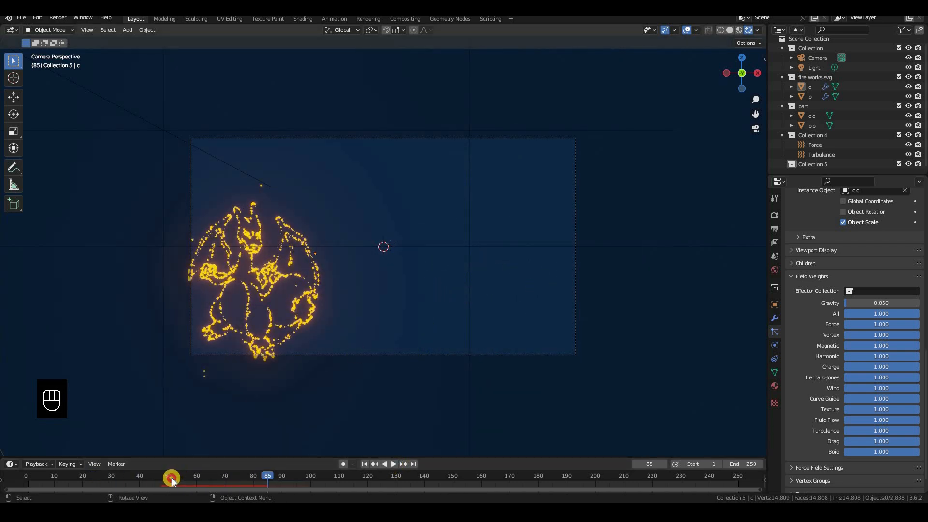
{"action": "left_click_drag", "start_coordinate": [138, 478], "coordinate": [119, 478]}
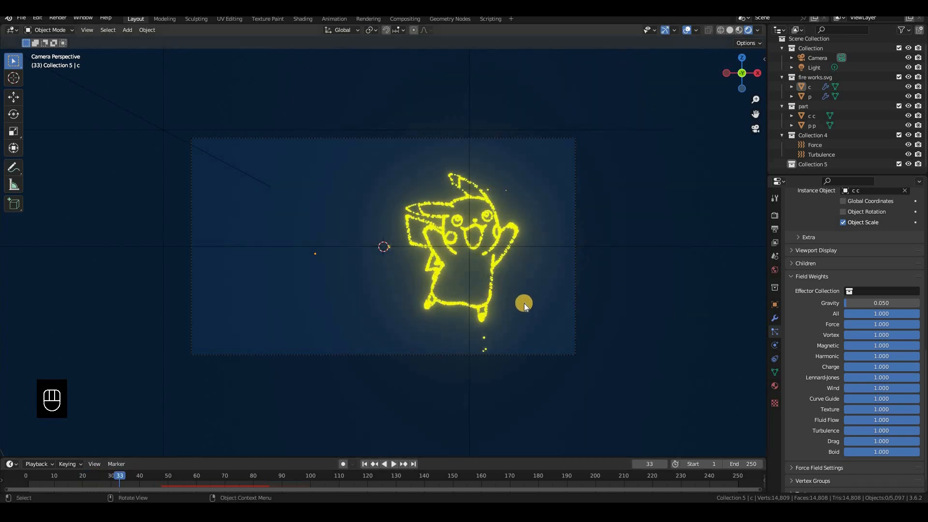
Step: Switch to the Shading workspace on the Pikachu particle object p p and show the rendered scene through the camera
{"action": "middle_click_drag", "start_coordinate": [524, 302], "coordinate": [474, 270]}
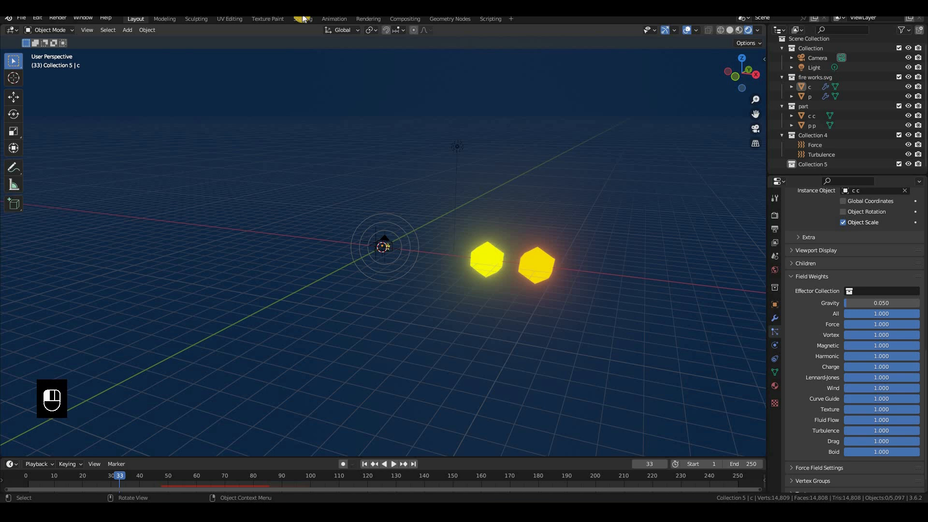
{"action": "left_click", "coordinate": [311, 23]}
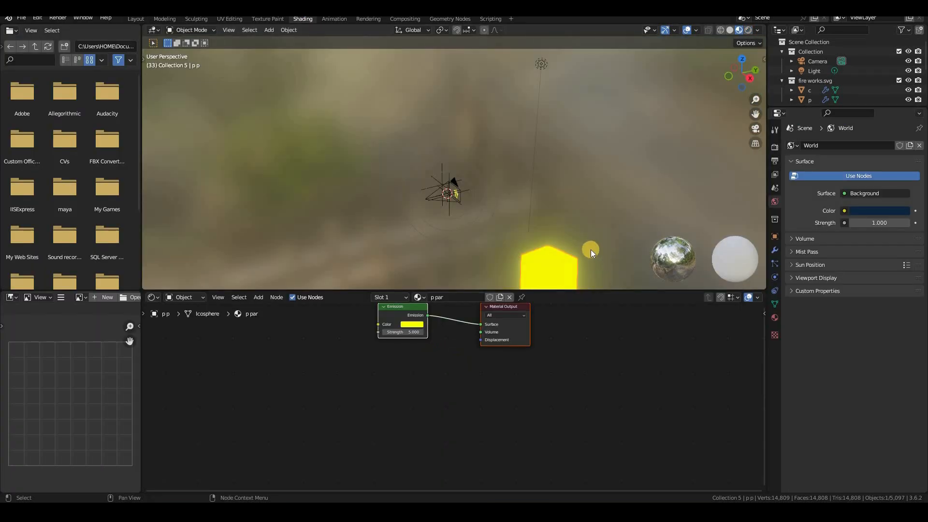
{"action": "key", "text": "z"}
{"action": "key", "text": "8"}
{"action": "key", "text": "KP_0"}
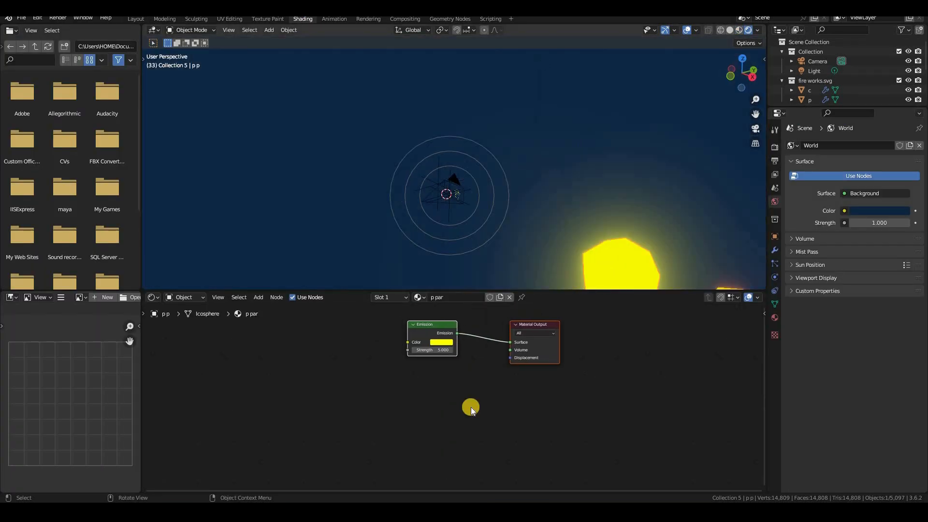
Step: Add a Color Ramp node beside the Emission node in the p par material
{"action": "key", "text": "shift+a"}
{"action": "left_click", "coordinate": [328, 329]}
{"action": "type", "text": "colo"}
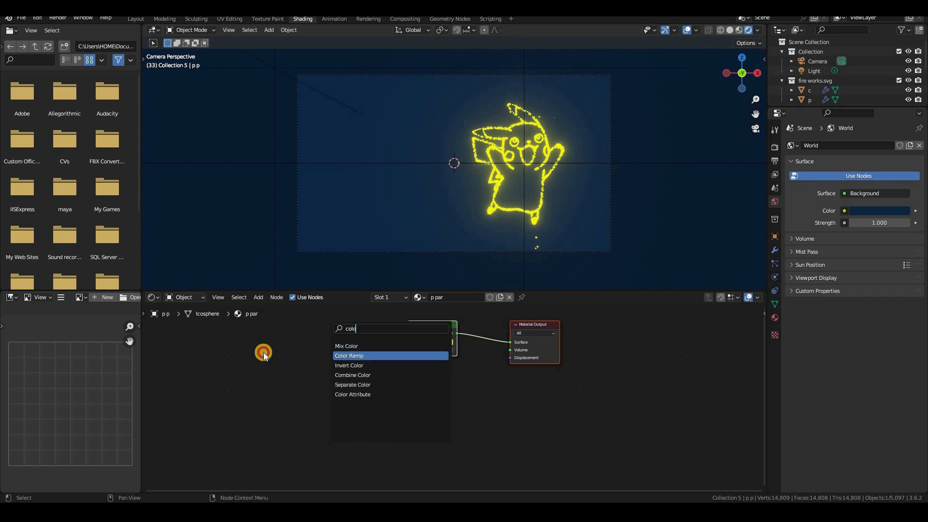
{"action": "key", "text": "Return"}
{"action": "left_click", "coordinate": [260, 346]}
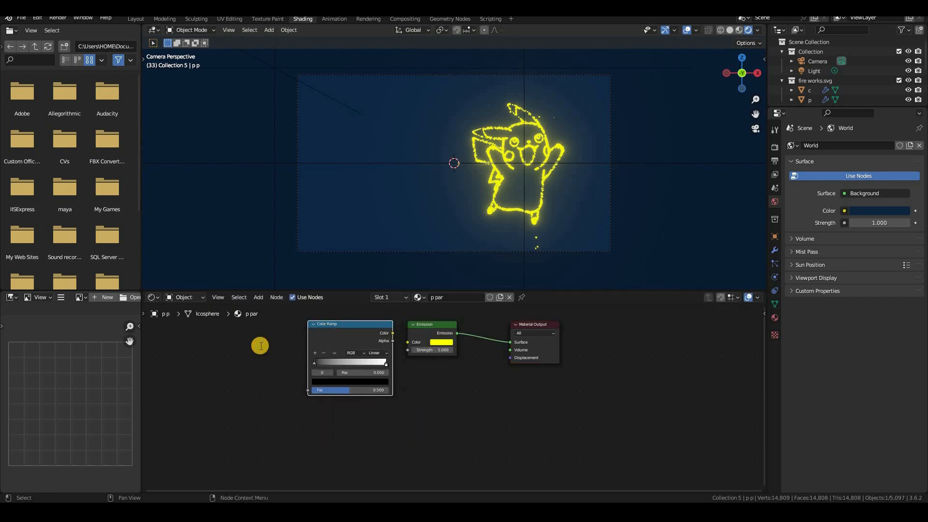
Step: Add an Object Info node and link its Random output to the Color Ramp's Fac input
{"action": "key", "text": "shift+a"}
{"action": "left_click", "coordinate": [260, 346]}
{"action": "type", "text": "obj"}
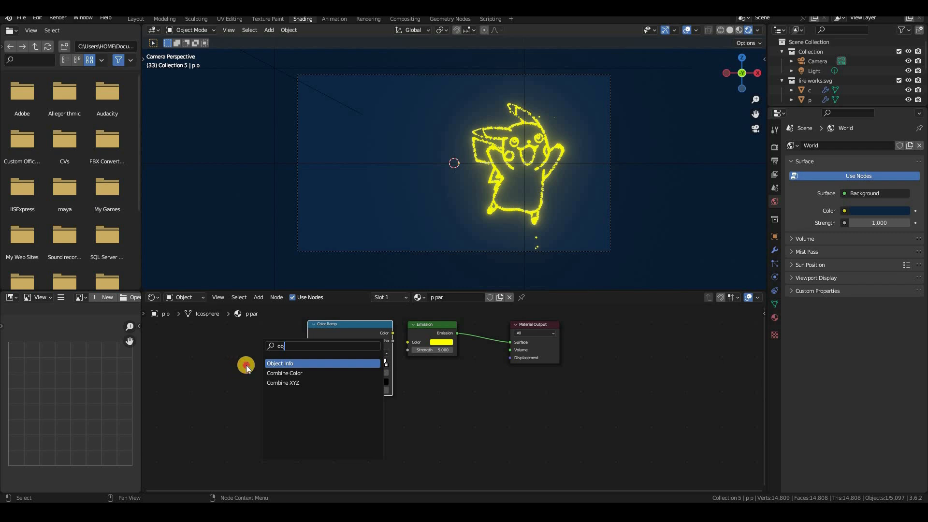
{"action": "key", "text": "Return"}
{"action": "left_click", "coordinate": [264, 398]}
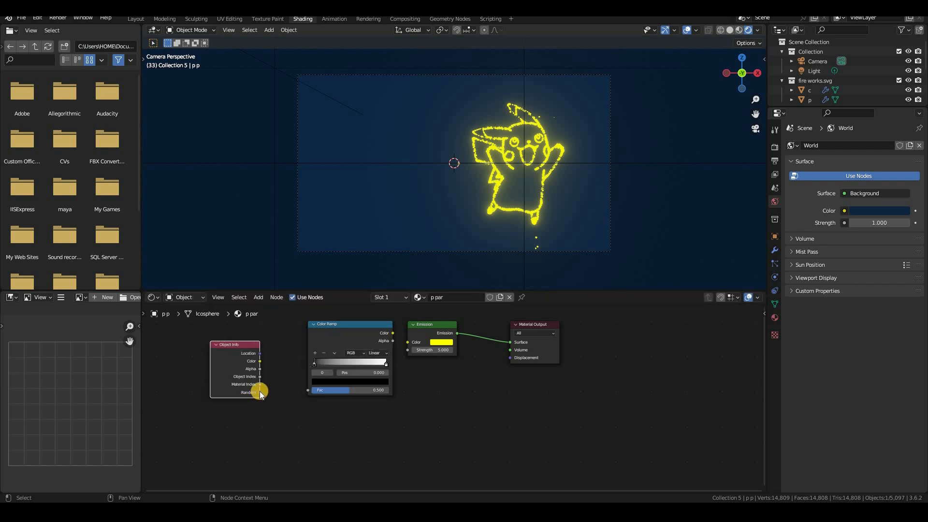
{"action": "left_click_drag", "start_coordinate": [309, 381], "coordinate": [260, 392]}
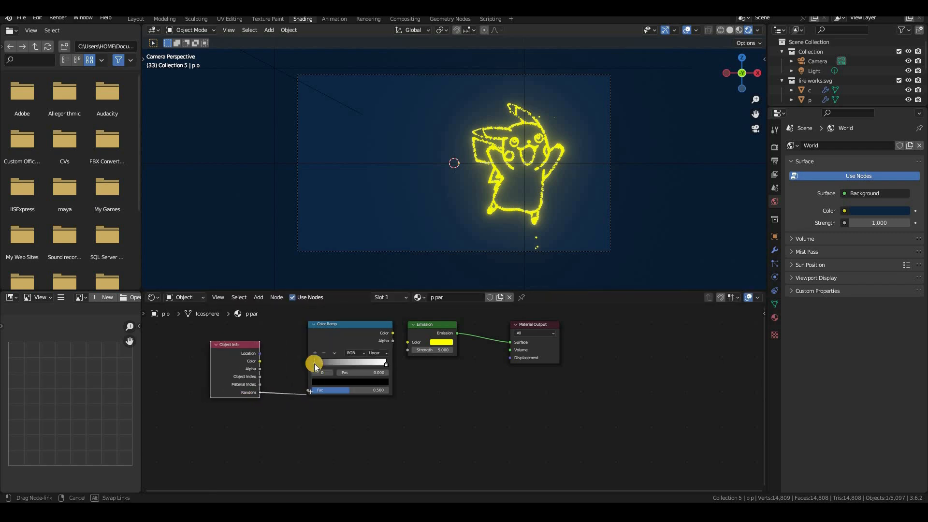
Step: Set the Color Ramp interpolation to Constant and move the white stop to about position 0.727
{"action": "left_click", "coordinate": [378, 353]}
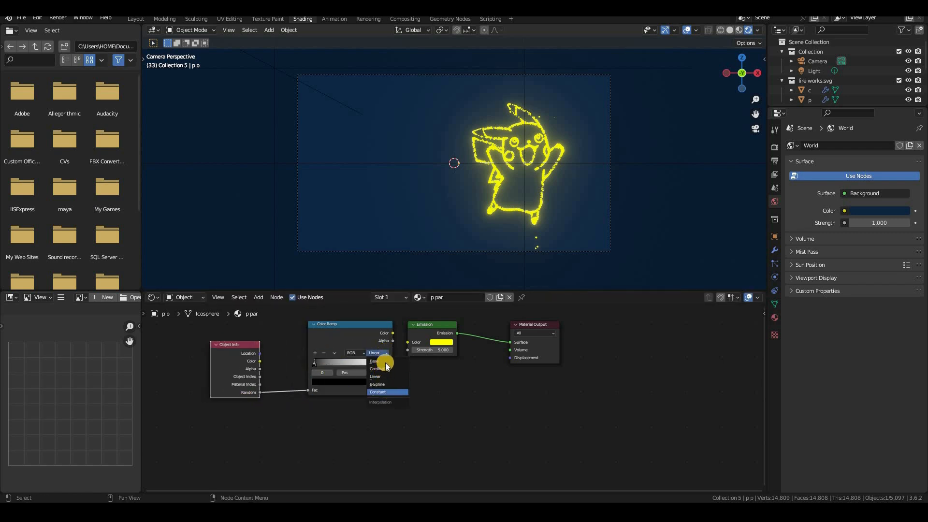
{"action": "left_click", "coordinate": [385, 392]}
{"action": "mouse_move", "coordinate": [376, 369]}
{"action": "left_mouse_down"}
{"action": "mouse_move", "coordinate": [316, 364]}
{"action": "mouse_move", "coordinate": [365, 367]}
{"action": "left_mouse_up"}
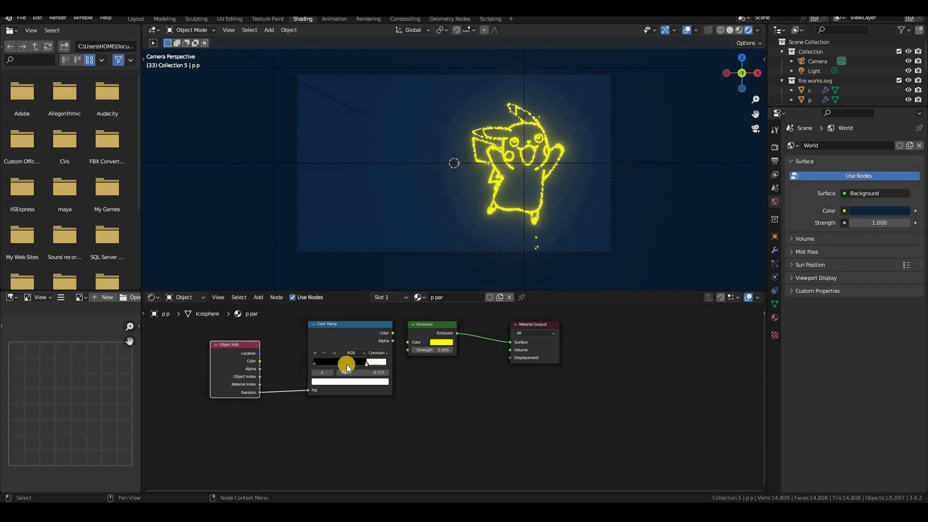
Step: Match the black stop of the Color Ramp to the yellow colour of the Emission node
{"action": "left_click", "coordinate": [356, 380]}
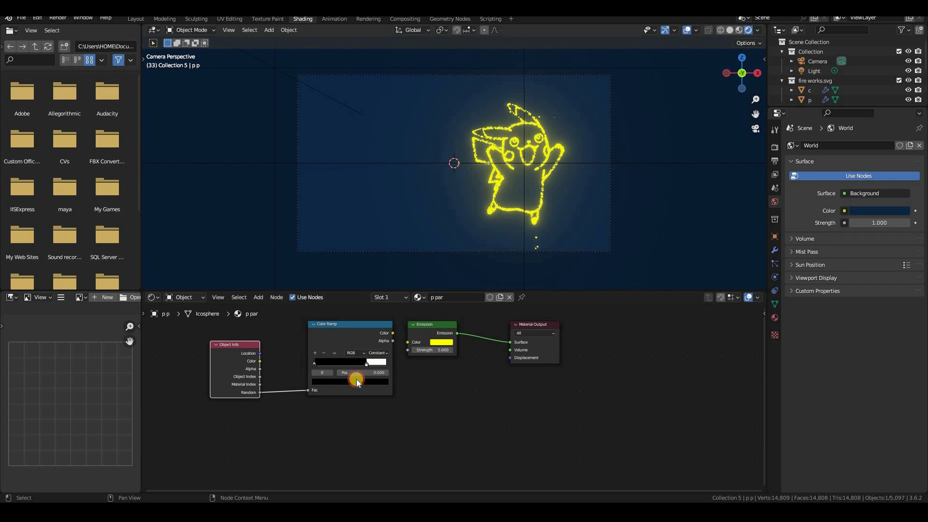
{"action": "left_click", "coordinate": [385, 344]}
{"action": "left_click", "coordinate": [434, 341]}
Step: Colour the white stop orange and link the Color Ramp's Color output to the Emission Color
{"action": "left_click", "coordinate": [374, 363]}
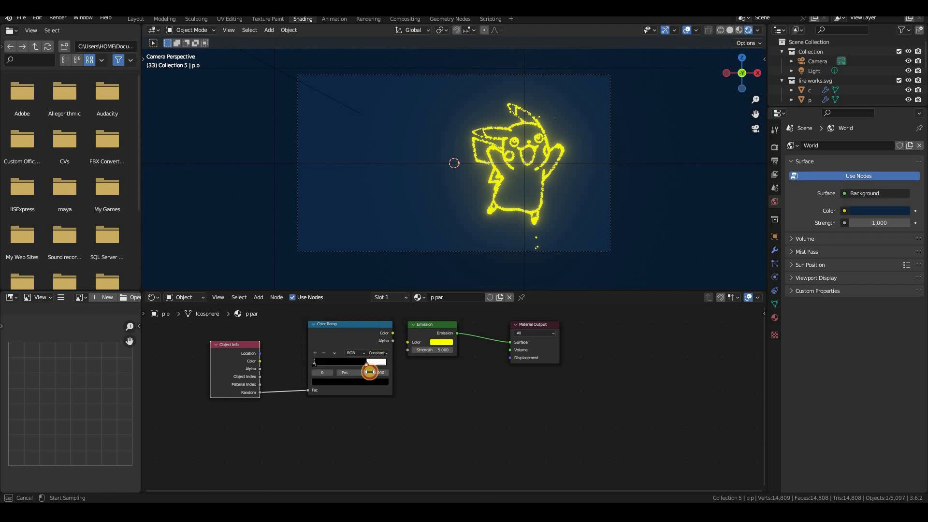
{"action": "left_click", "coordinate": [368, 381]}
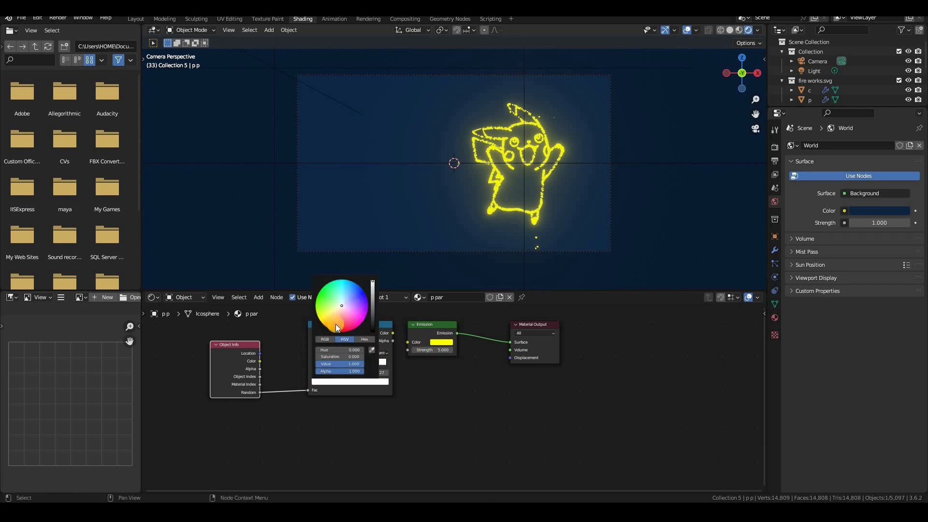
{"action": "left_click_drag", "start_coordinate": [342, 306], "coordinate": [334, 323]}
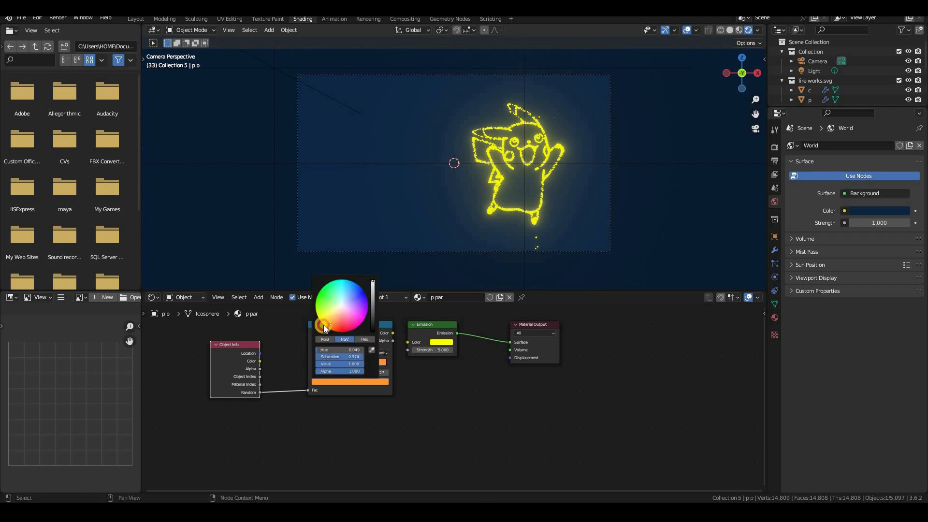
{"action": "left_click_drag", "start_coordinate": [389, 334], "coordinate": [546, 204]}
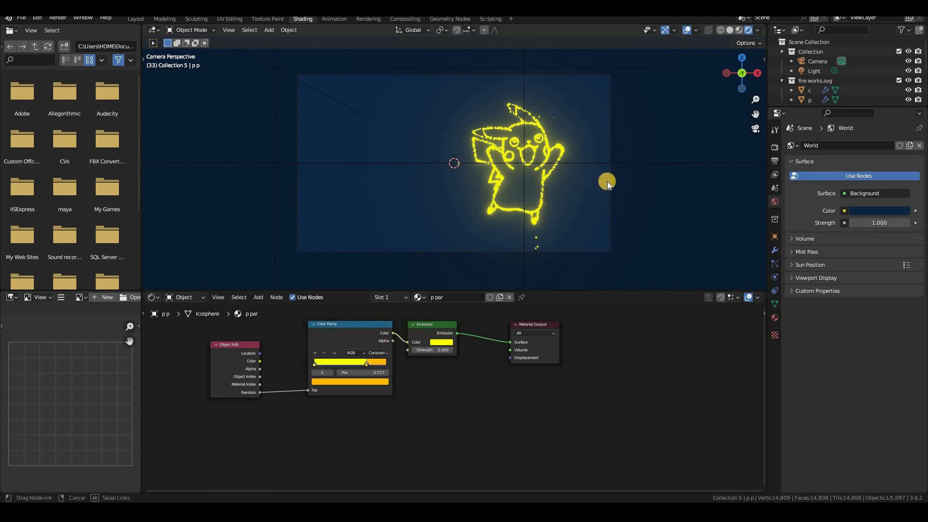
Step: Move the orange stop of the p par Color Ramp to about position 0.491 and recolour it red
{"action": "left_click_drag", "start_coordinate": [607, 181], "coordinate": [651, 179]}
{"action": "scroll", "coordinate": [577, 193], "scroll_direction": "up", "scroll_amount": 3}
{"action": "middle_click_drag", "start_coordinate": [579, 196], "coordinate": [549, 253]}
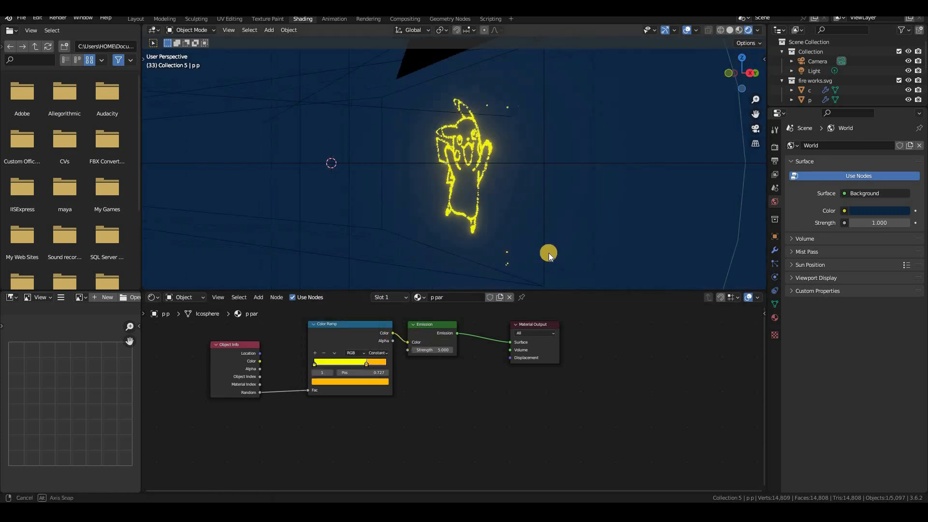
{"action": "scroll", "coordinate": [547, 253], "scroll_direction": "up", "scroll_amount": 6}
{"action": "left_click", "coordinate": [357, 363]}
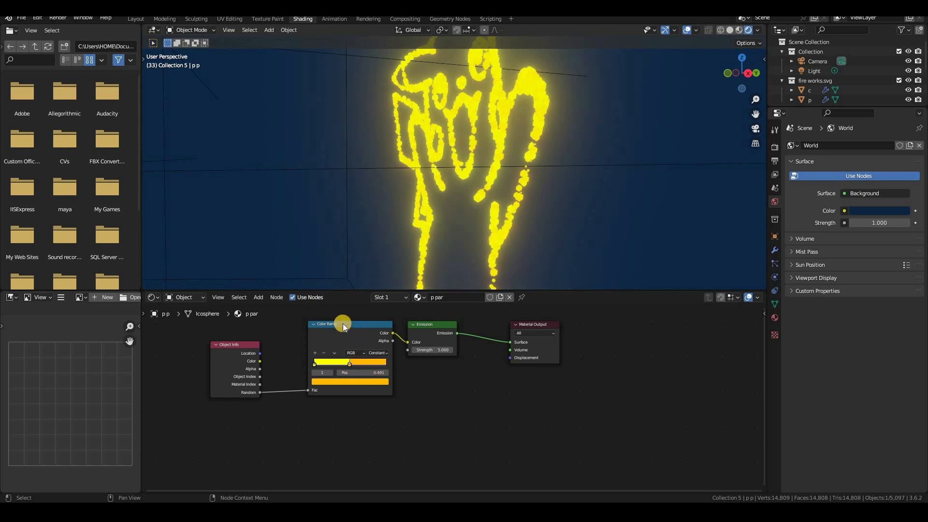
{"action": "left_click", "coordinate": [349, 381]}
{"action": "left_click_drag", "start_coordinate": [323, 325], "coordinate": [341, 332]}
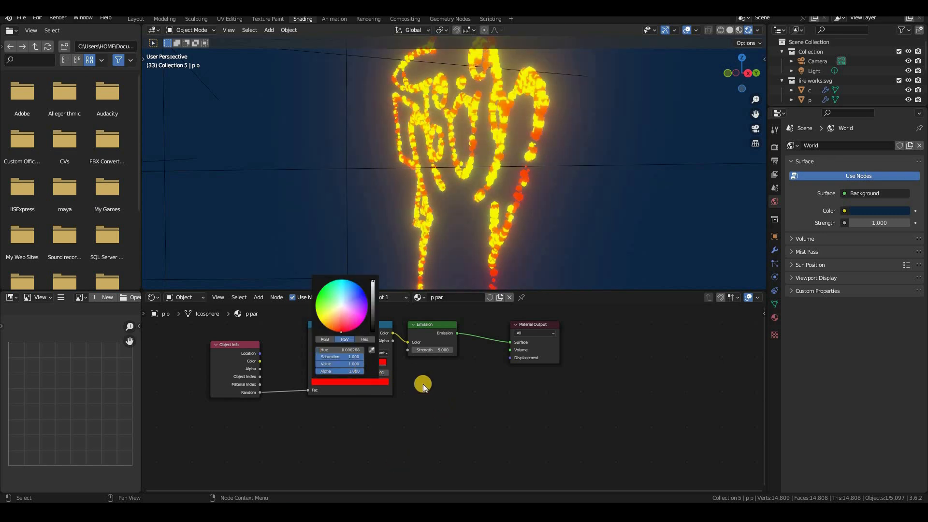
Step: Move the red stop to about position 0.686, colour it orange, and check Pikachu through the camera
{"action": "scroll", "coordinate": [587, 219], "scroll_direction": "down", "scroll_amount": 5}
{"action": "middle_click_drag", "start_coordinate": [587, 219], "coordinate": [634, 226]}
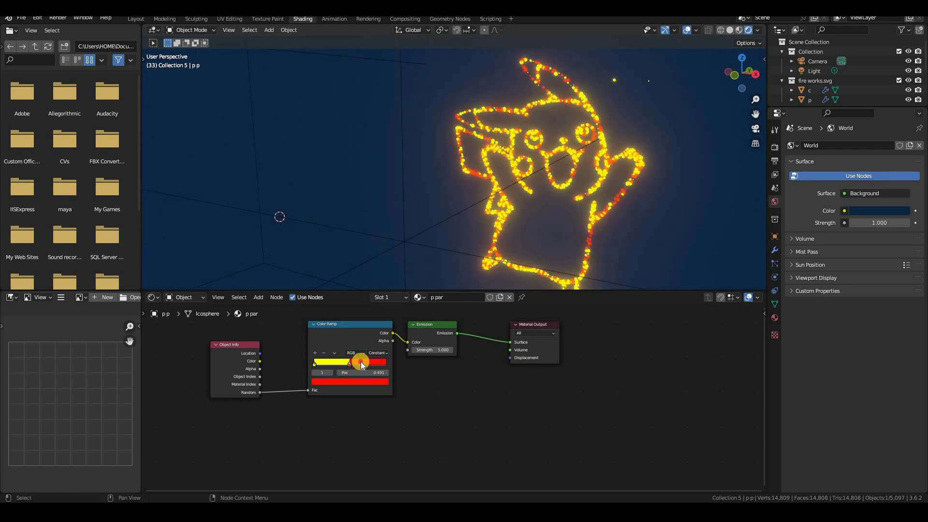
{"action": "left_click_drag", "start_coordinate": [360, 362], "coordinate": [361, 362]}
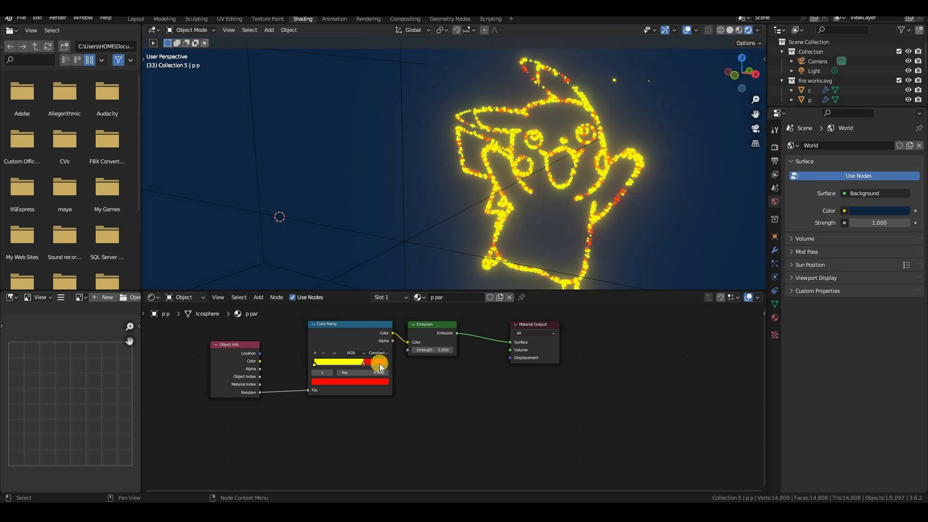
{"action": "left_click", "coordinate": [381, 382]}
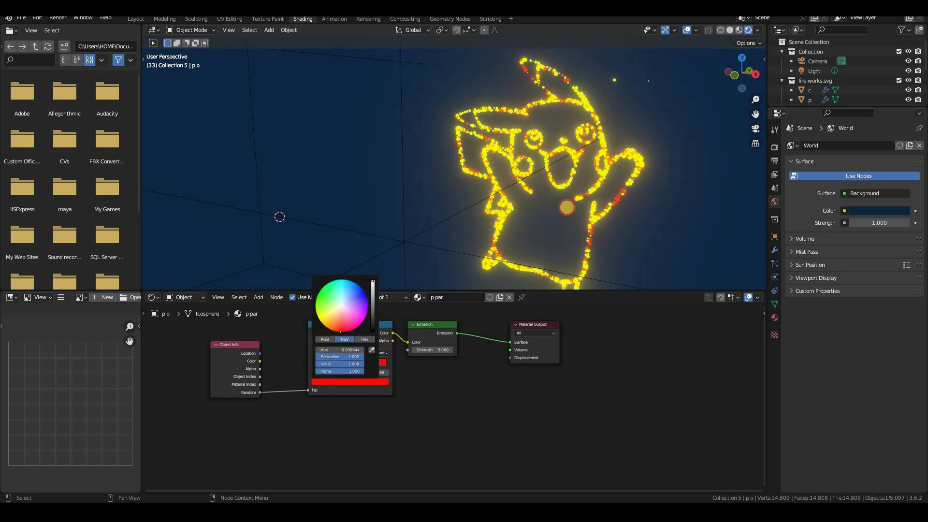
{"action": "left_click_drag", "start_coordinate": [340, 332], "coordinate": [327, 327]}
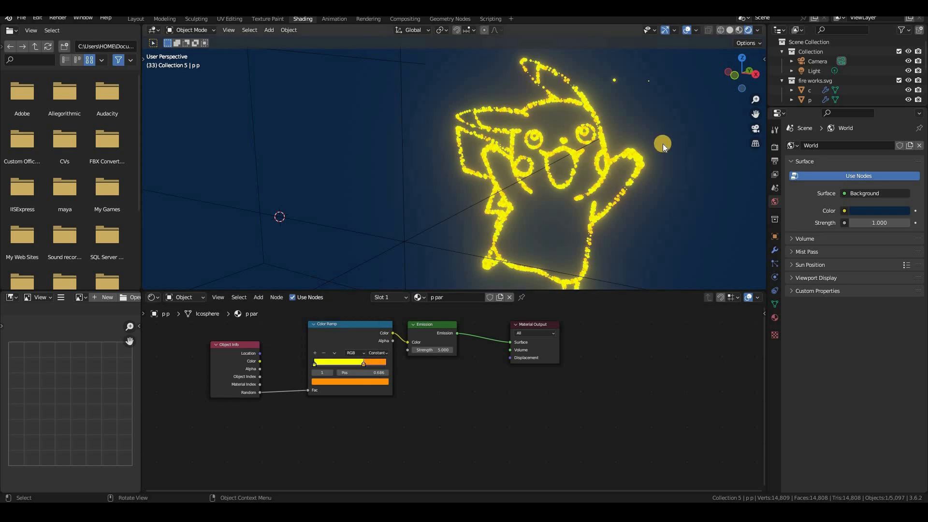
{"action": "key", "text": "KP_0"}
{"action": "scroll", "coordinate": [583, 180], "scroll_direction": "down", "scroll_amount": 5}
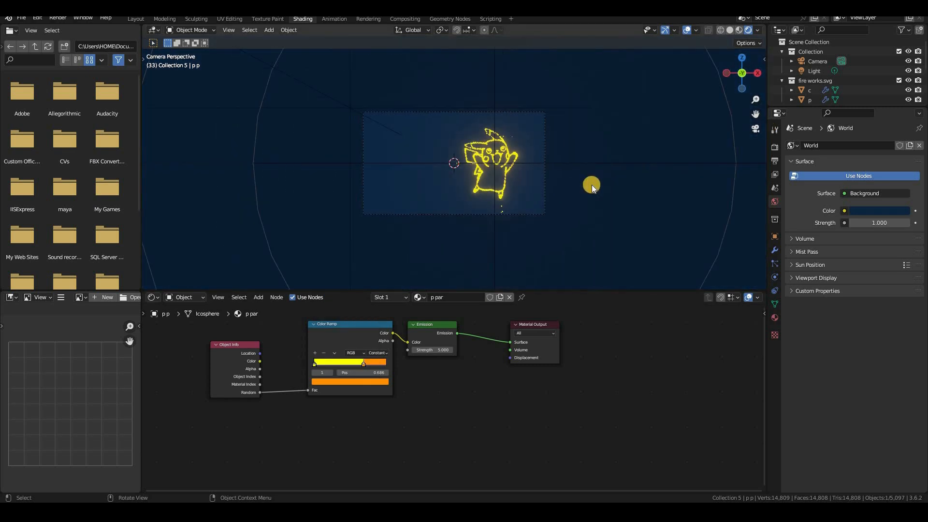
Step: Copy the Object Info and Color Ramp nodes from p par into the c par material and link the ramp to the Emission Color
{"action": "middle_click_drag", "start_coordinate": [591, 185], "coordinate": [604, 190]}
{"action": "scroll", "coordinate": [676, 234], "scroll_direction": "down", "scroll_amount": 8}
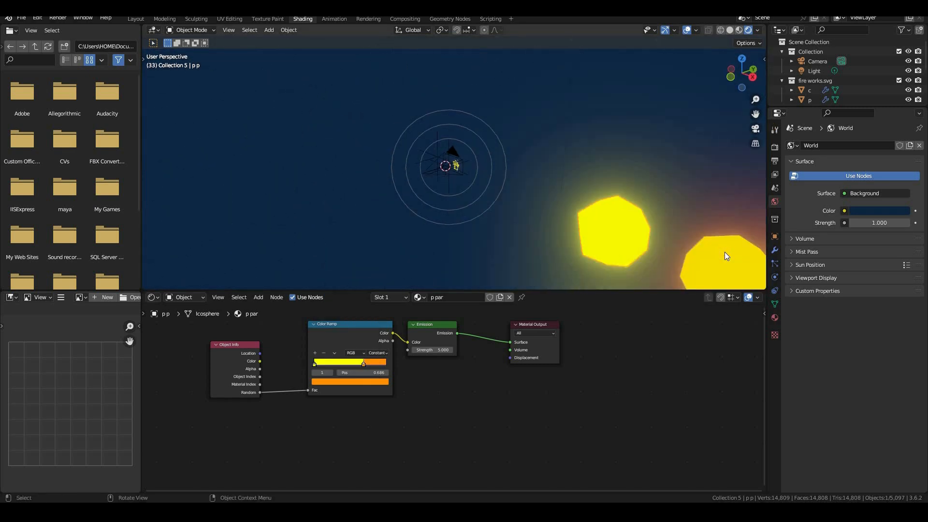
{"action": "left_click", "coordinate": [491, 276]}
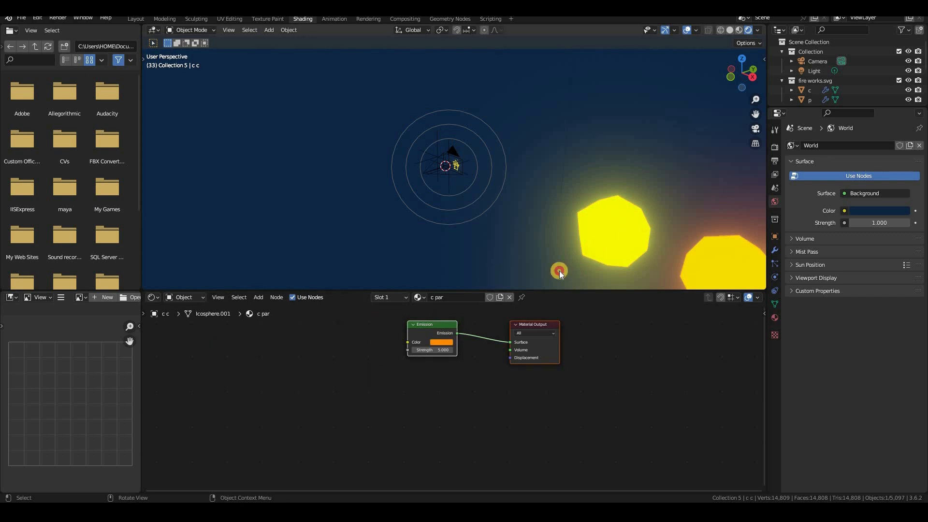
{"action": "key", "text": "ctrl+z"}
{"action": "left_click", "coordinate": [291, 381]}
{"action": "left_click_drag", "start_coordinate": [346, 410], "coordinate": [203, 324]}
{"action": "left_click", "coordinate": [348, 348]}
{"action": "key", "text": "ctrl+v"}
{"action": "key", "text": "g"}
{"action": "left_click", "coordinate": [383, 343]}
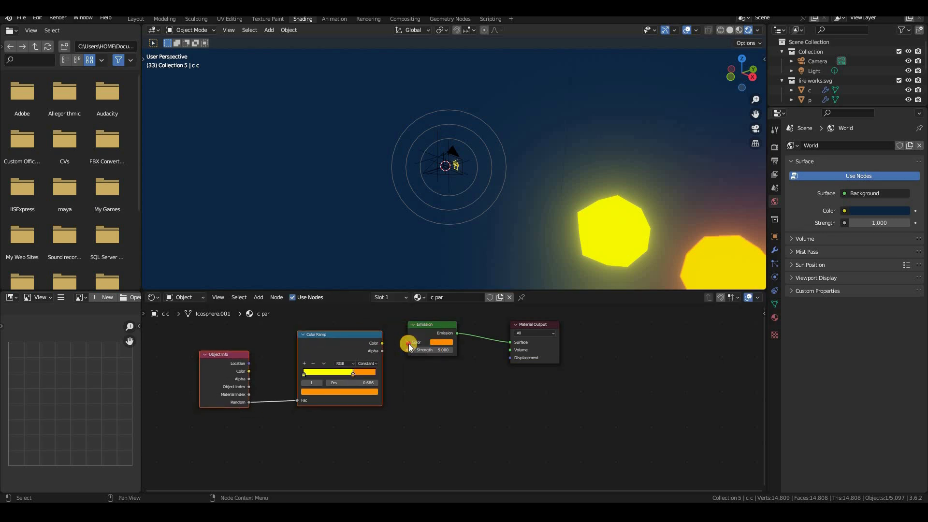
{"action": "left_click_drag", "start_coordinate": [383, 343], "coordinate": [407, 342]}
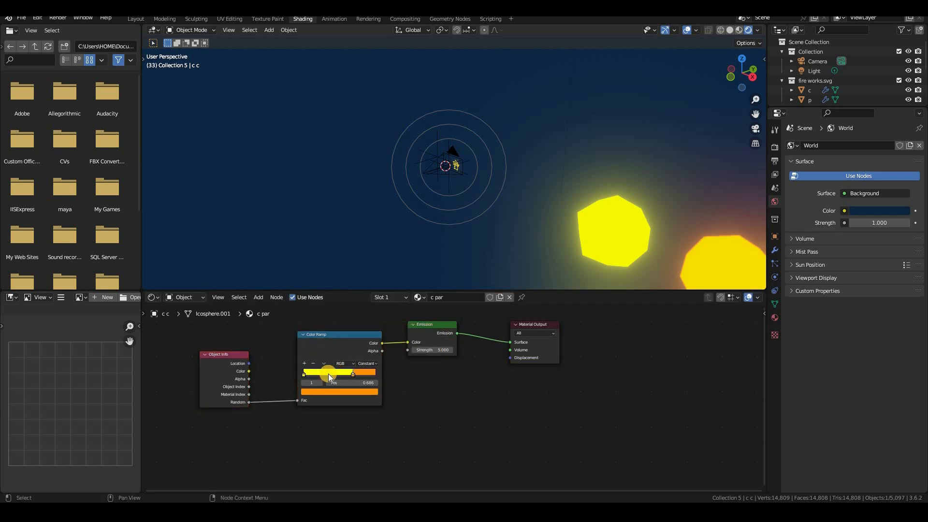
Step: Add a red stop at about position 0.343 to the c par Color Ramp and colour the last stop blue
{"action": "left_click", "coordinate": [329, 373], "text": "ctrl"}
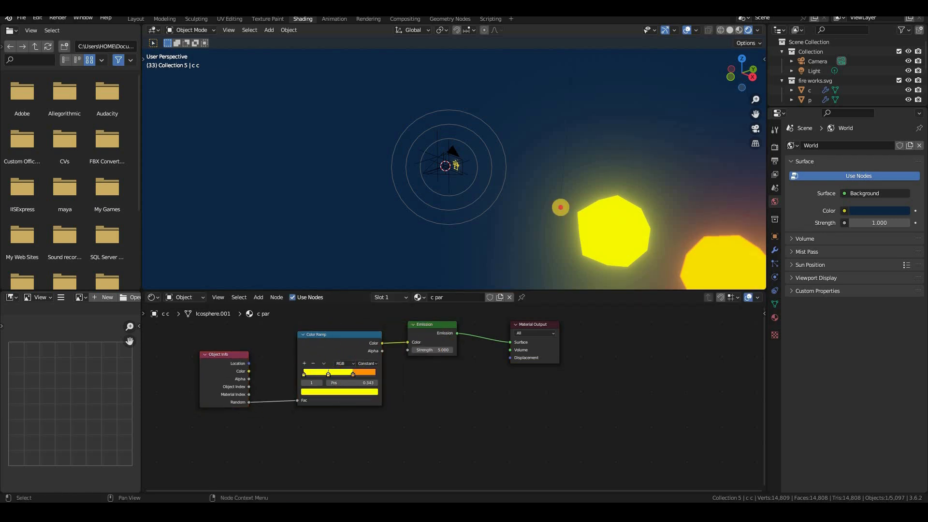
{"action": "left_click", "coordinate": [309, 391]}
{"action": "left_click_drag", "start_coordinate": [309, 330], "coordinate": [327, 341]}
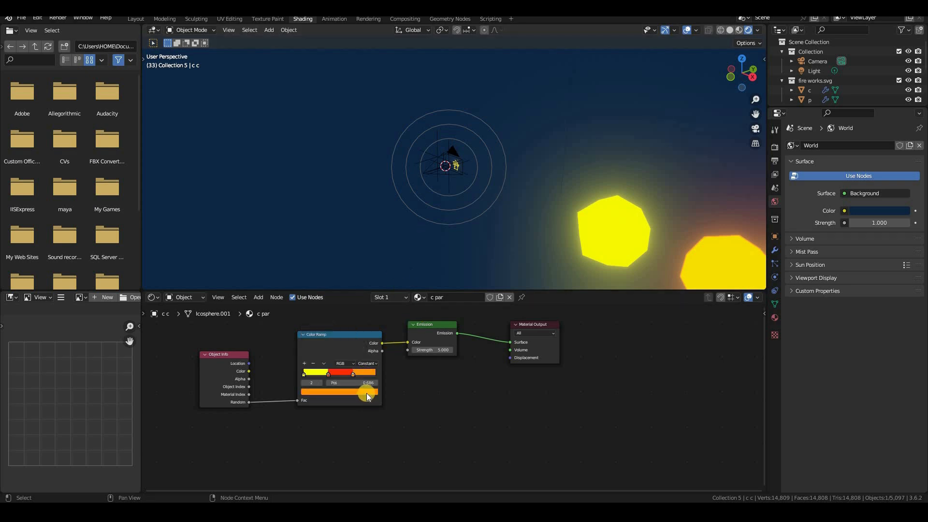
{"action": "left_click", "coordinate": [354, 374]}
{"action": "left_click", "coordinate": [338, 391]}
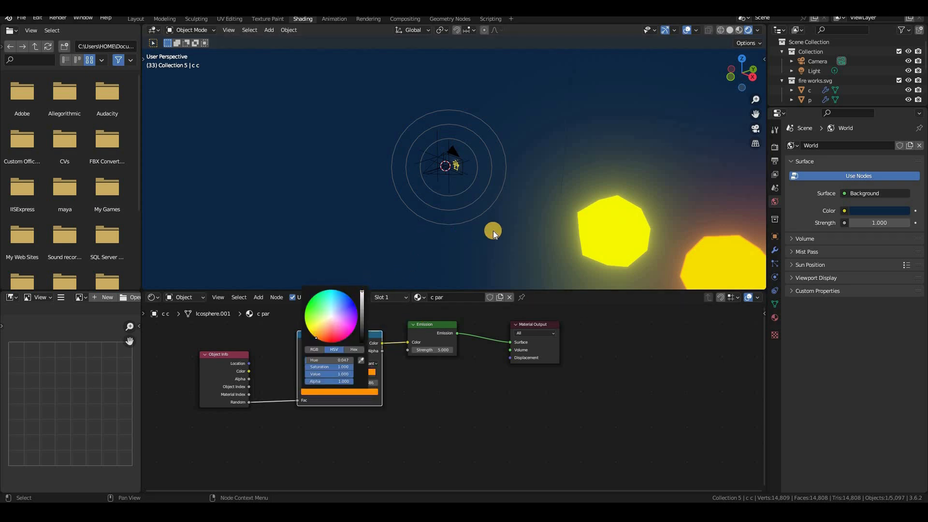
{"action": "left_click_drag", "start_coordinate": [493, 231], "coordinate": [489, 210]}
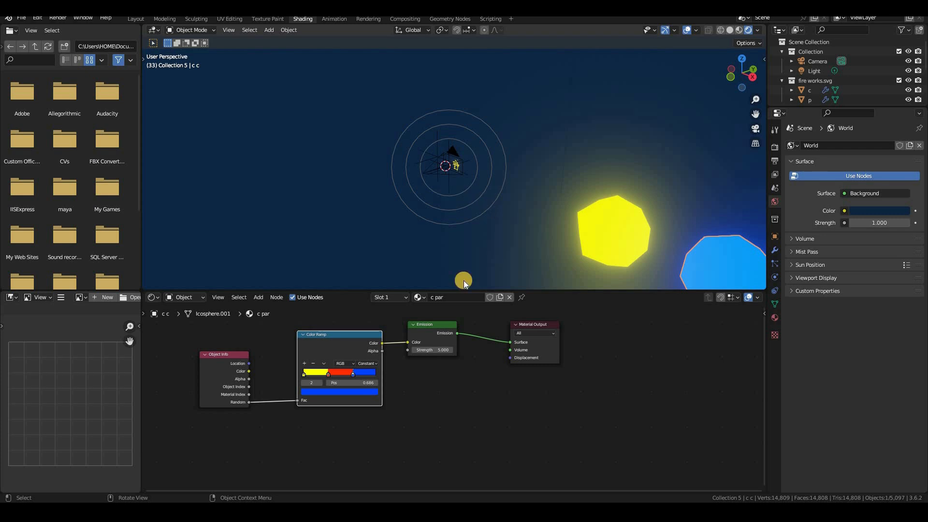
Step: Return to the Layout workspace and play the animation through the camera to frame 57 to check both fireworks' colours
{"action": "key", "text": "KP_0"}
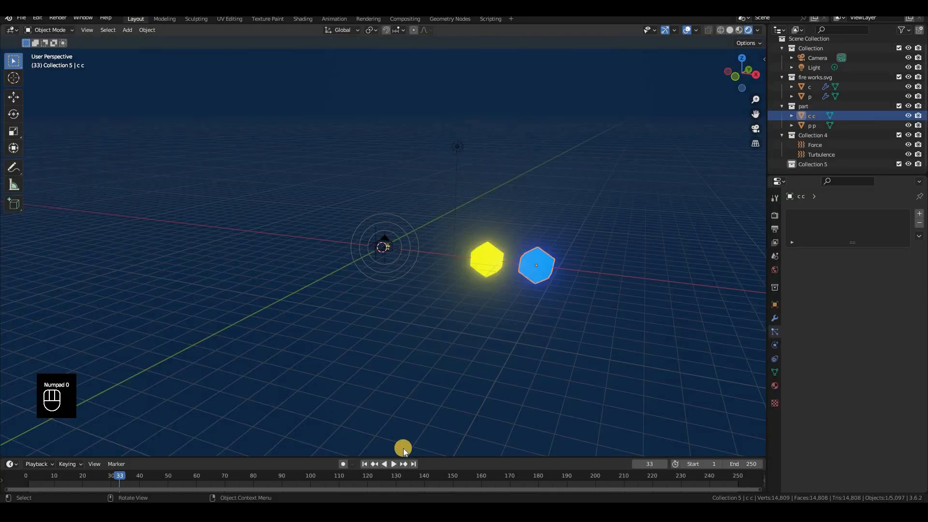
{"action": "key", "text": "KP_0"}
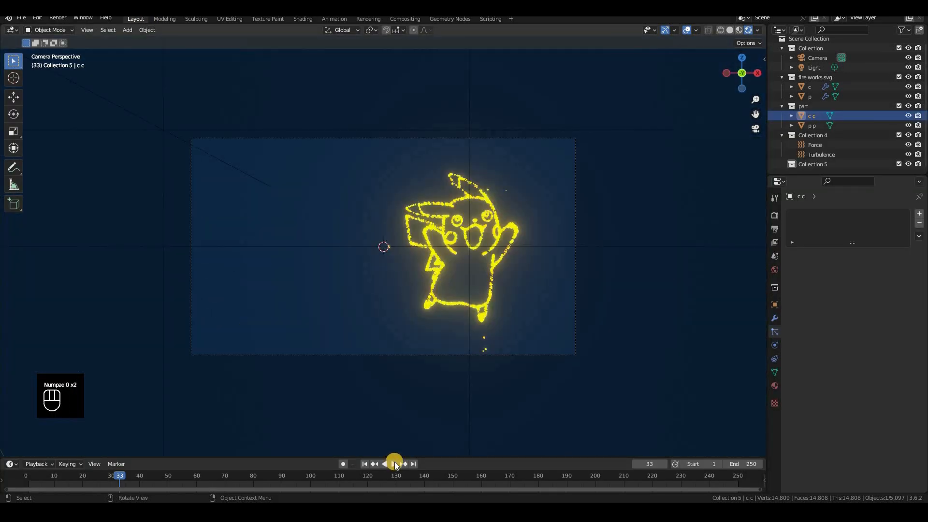
{"action": "left_click", "coordinate": [395, 463]}
{"action": "key", "text": "space"}
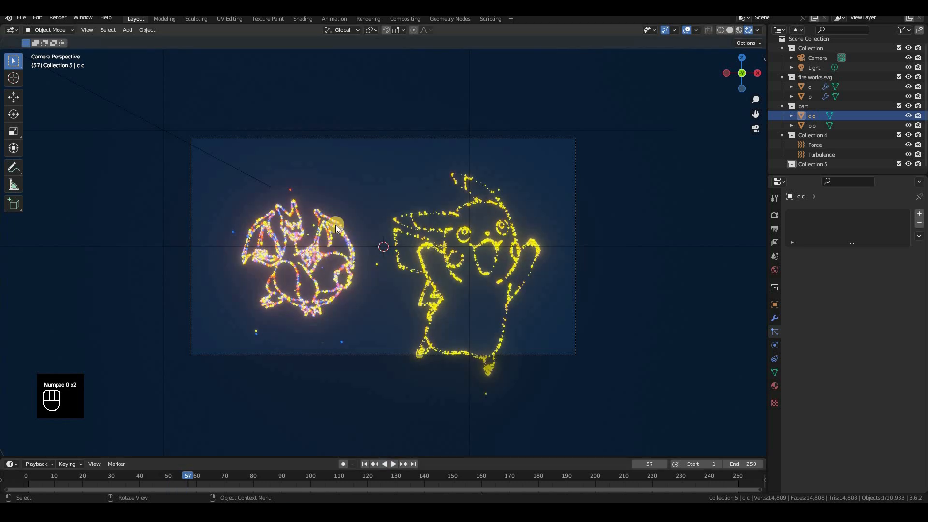
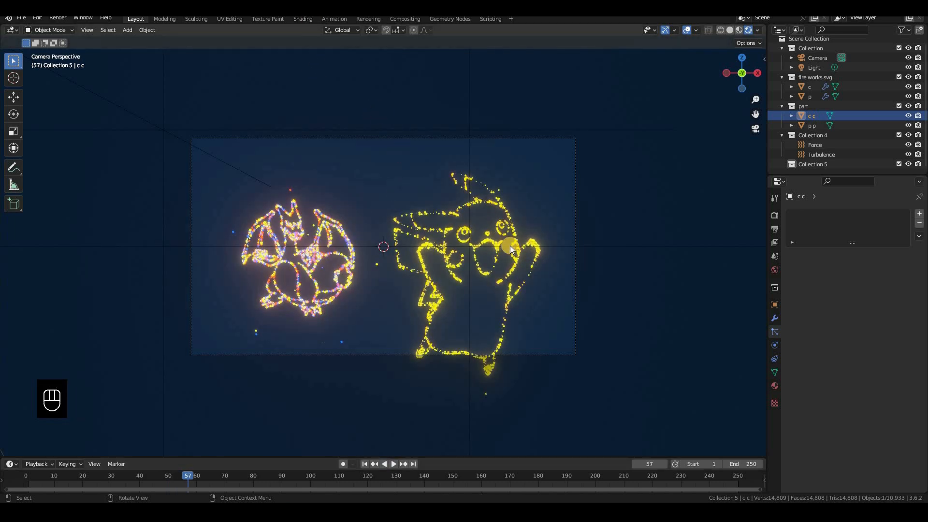
Step: Disconnect the Color Ramp from the Emission Color in the c par material and return to the Layout workspace
{"action": "left_click", "coordinate": [302, 18]}
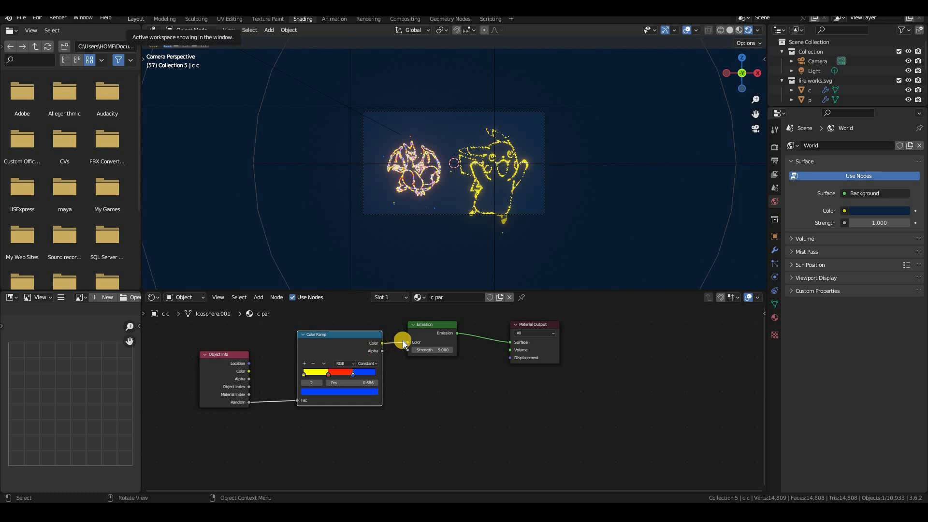
{"action": "left_click_drag", "start_coordinate": [406, 344], "coordinate": [386, 354]}
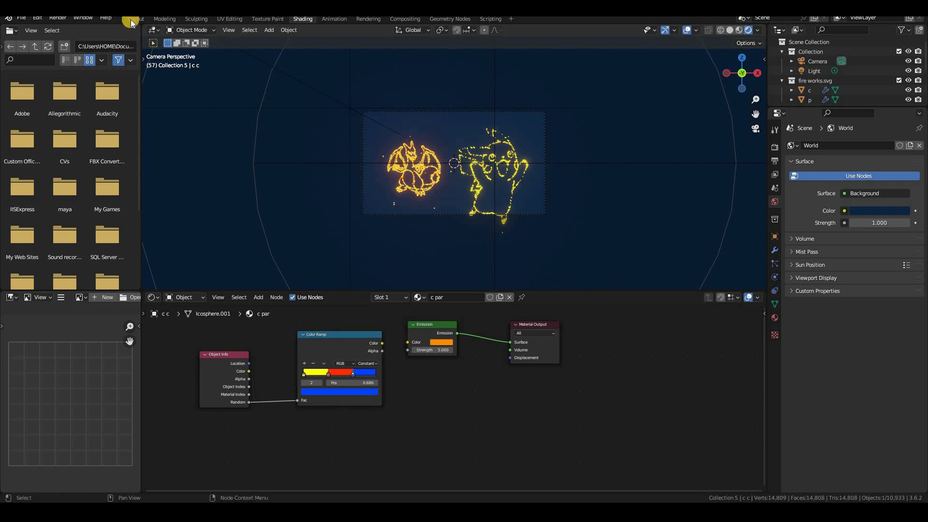
{"action": "left_click", "coordinate": [392, 140]}
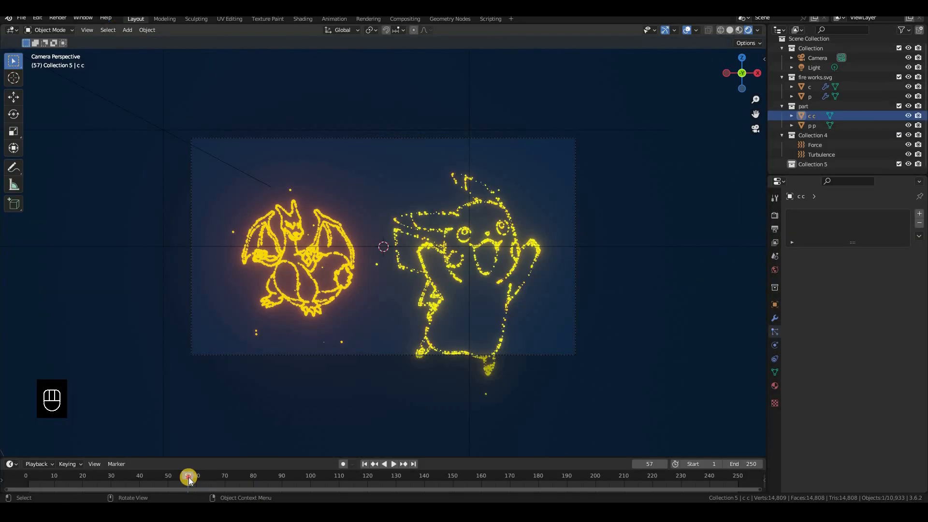
Step: Go to frame 45, add a new texture to the particle system of the Pikachu outline p, and open its texture settings
{"action": "left_click", "coordinate": [155, 480]}
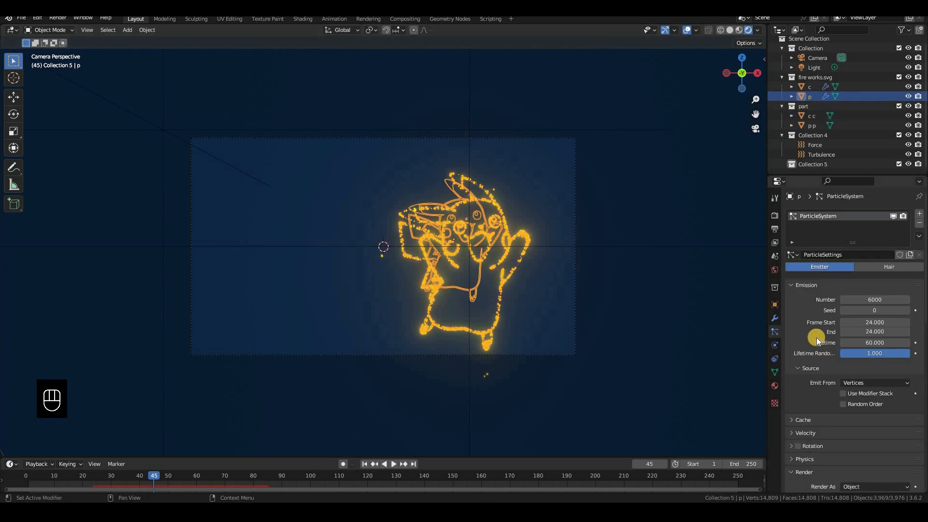
{"action": "scroll", "coordinate": [816, 337], "scroll_direction": "down", "scroll_amount": 5}
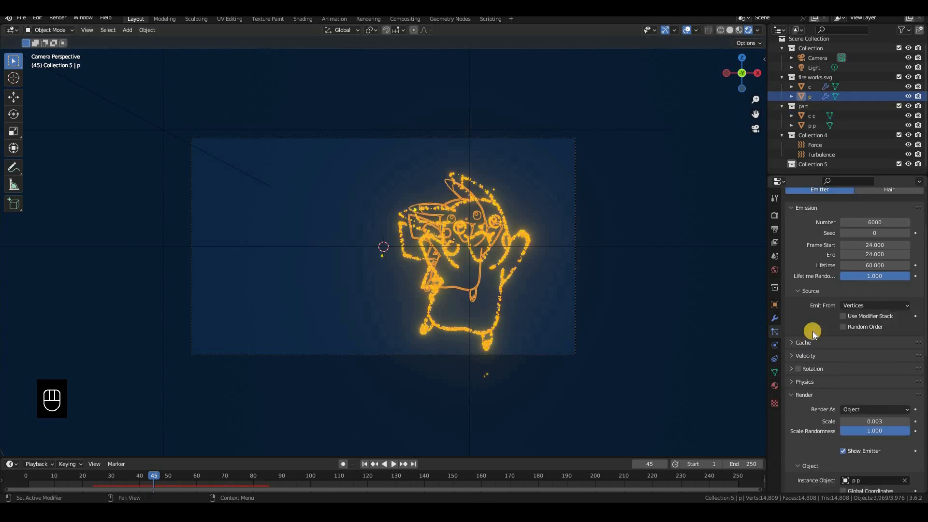
{"action": "scroll", "coordinate": [821, 435], "scroll_direction": "down", "scroll_amount": 9}
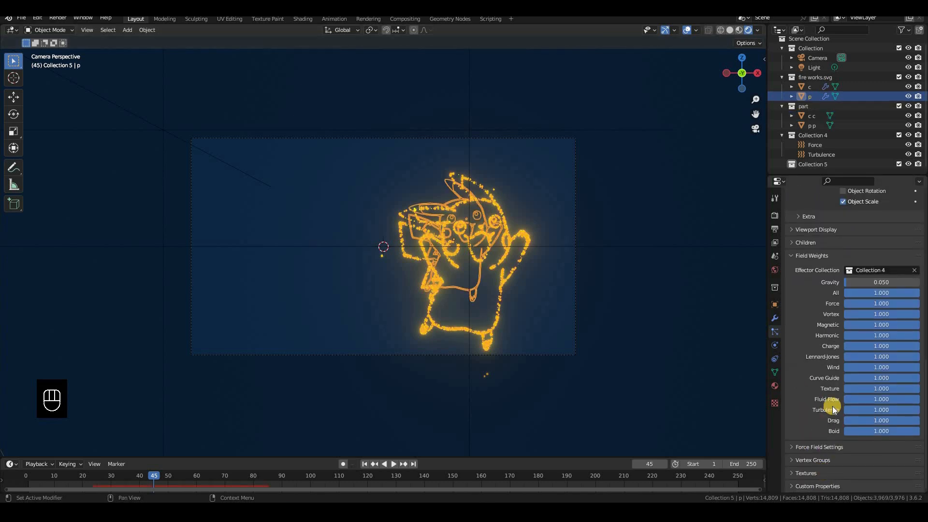
{"action": "left_click", "coordinate": [896, 471]}
{"action": "scroll", "coordinate": [896, 469], "scroll_direction": "down", "scroll_amount": 4}
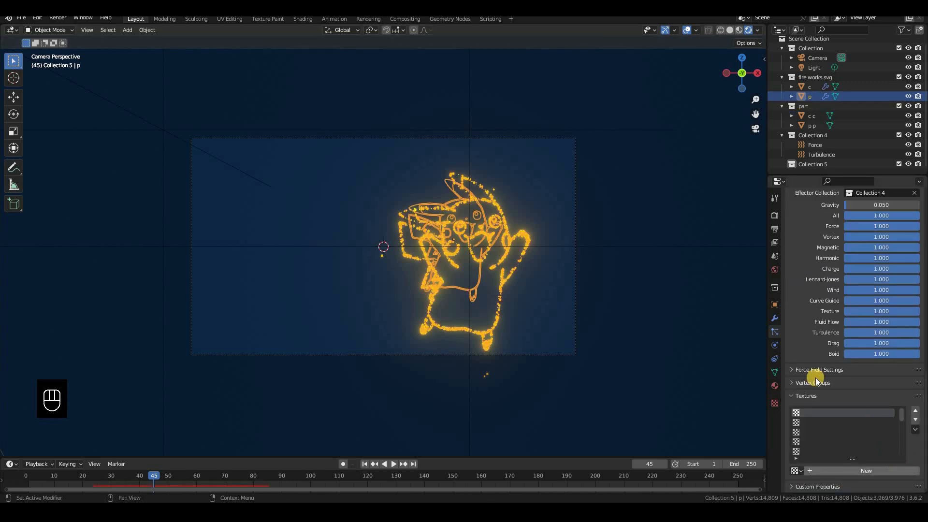
{"action": "left_click", "coordinate": [775, 401]}
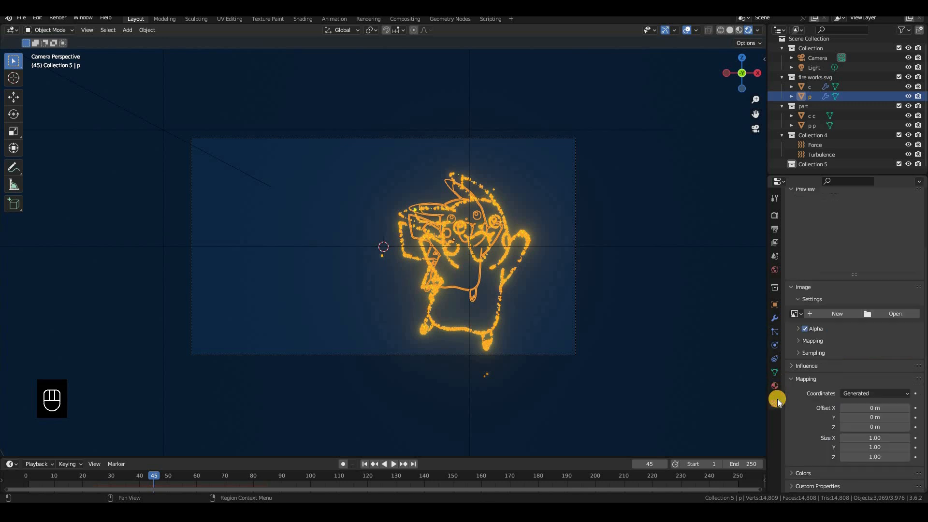
{"action": "scroll", "coordinate": [853, 245], "scroll_direction": "up", "scroll_amount": 4}
Step: Set the particle texture's type to Blend and its mapping coordinates to Strand / Particle
{"action": "left_click", "coordinate": [845, 243]}
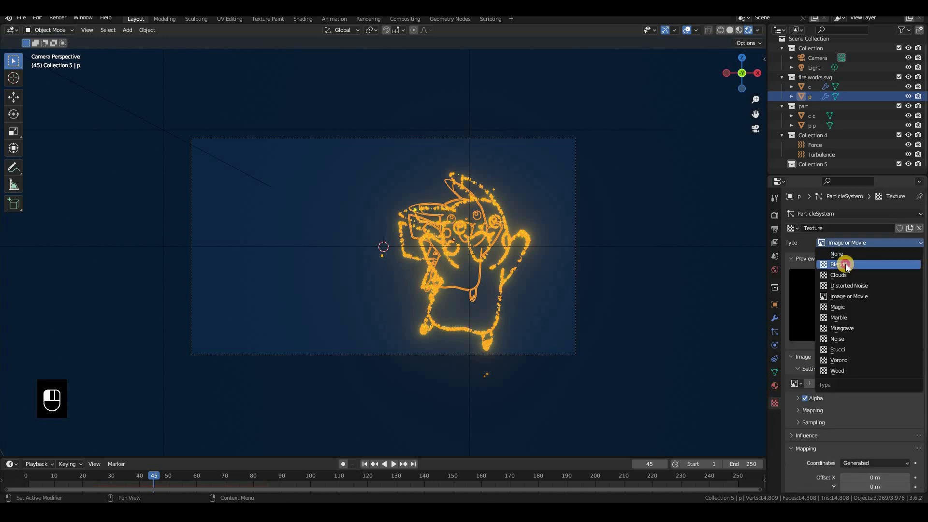
{"action": "left_click", "coordinate": [845, 263]}
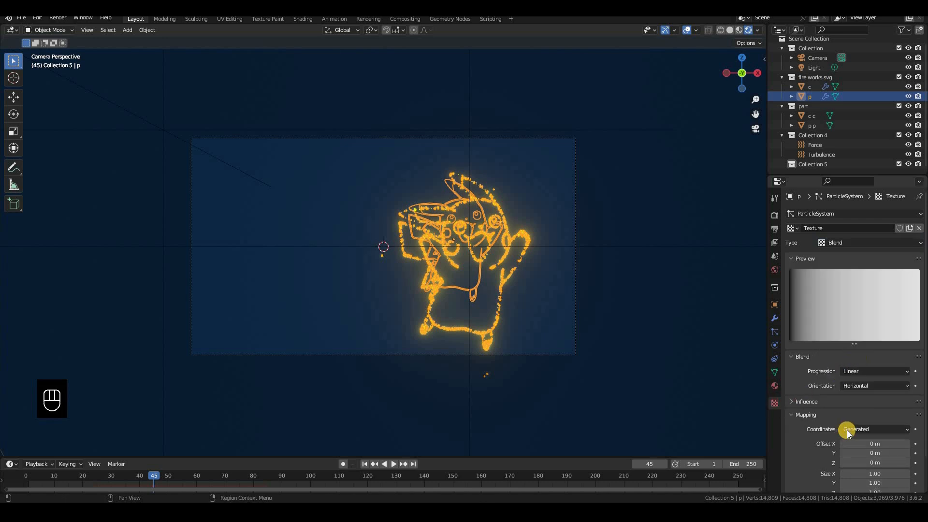
{"action": "left_click", "coordinate": [859, 429]}
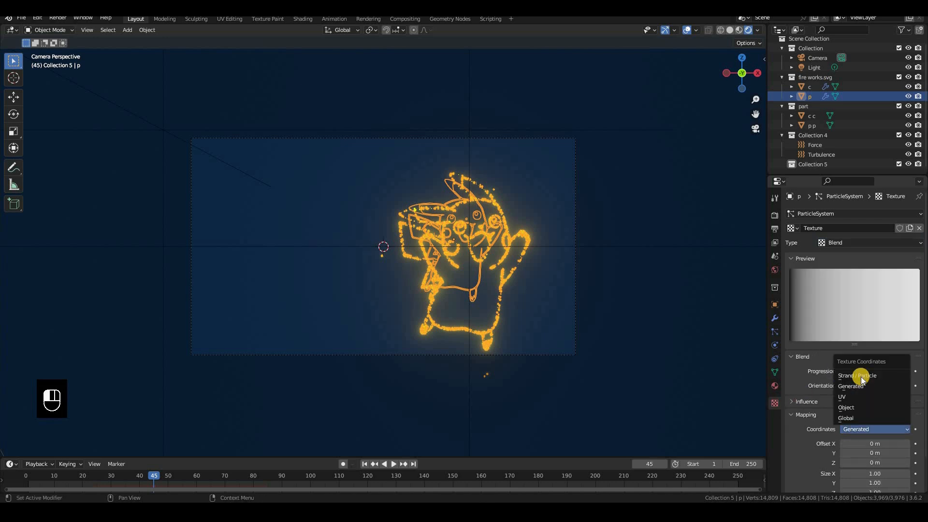
{"action": "left_click", "coordinate": [852, 376]}
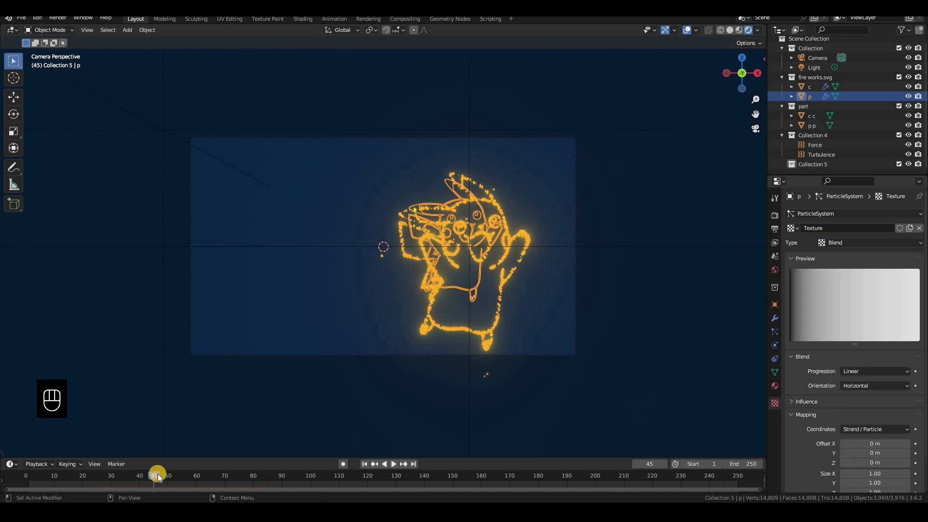
Step: Rewind the animation to about frame 15 and deselect the Pikachu outline
{"action": "left_click_drag", "start_coordinate": [157, 476], "coordinate": [72, 476]}
{"action": "key", "text": "space"}
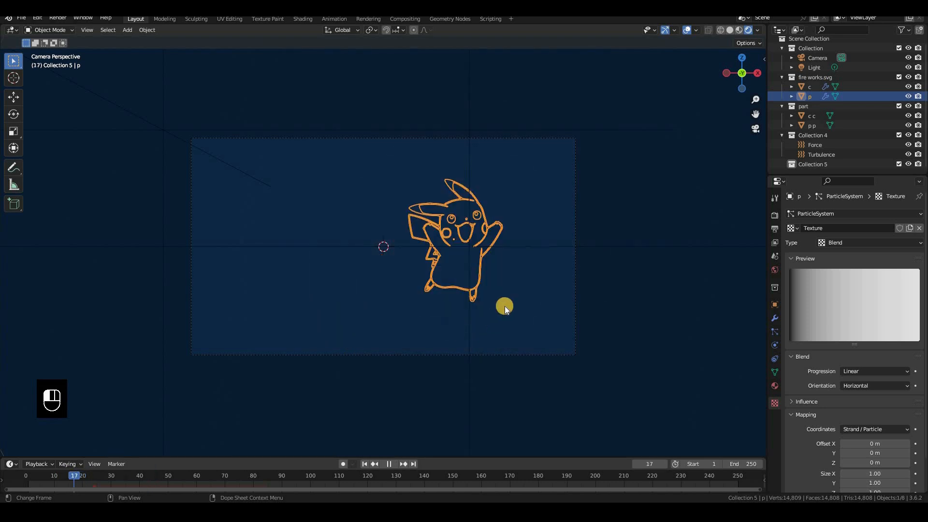
{"action": "left_click", "coordinate": [504, 306]}
{"action": "key", "text": "Escape"}
Step: Enable the Blend texture's Color Ramp and reverse its stops so it runs from white to transparent black
{"action": "scroll", "coordinate": [810, 471], "scroll_direction": "down", "scroll_amount": 2}
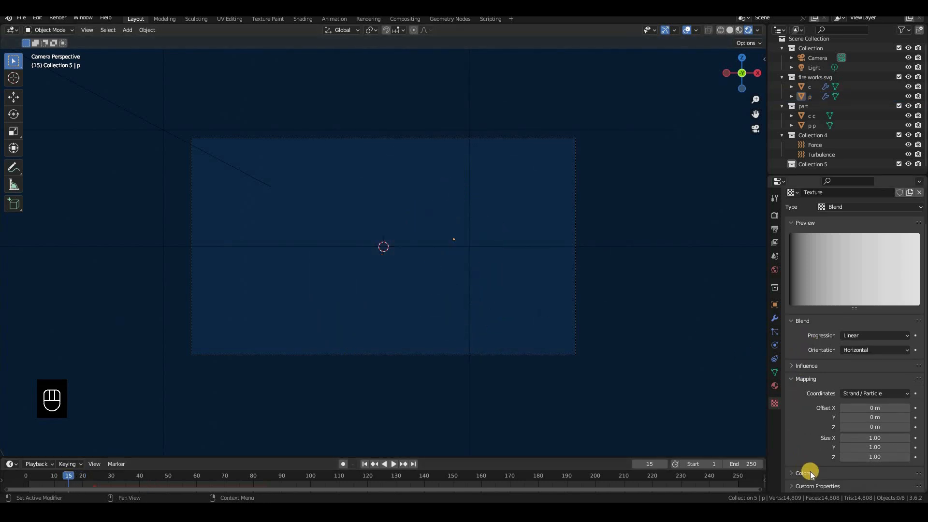
{"action": "left_click", "coordinate": [808, 473]}
{"action": "scroll", "coordinate": [805, 475], "scroll_direction": "down", "scroll_amount": 4}
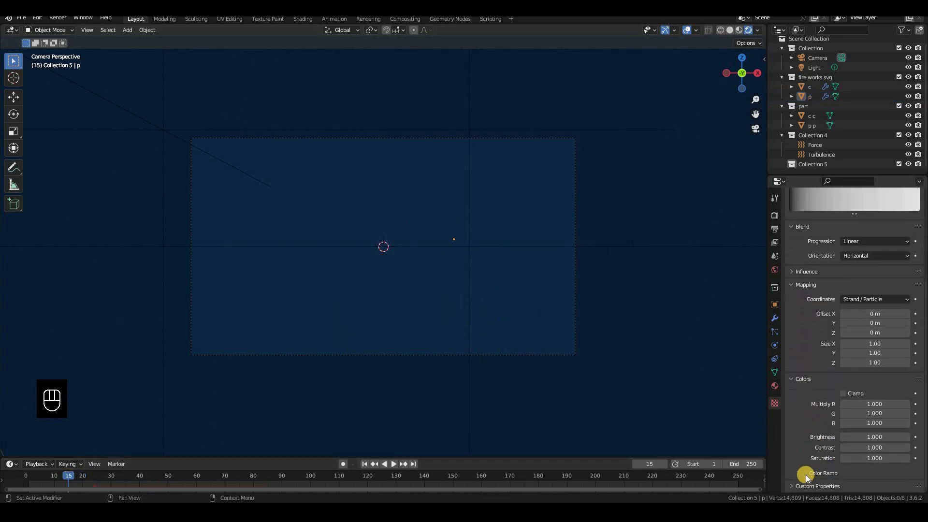
{"action": "left_click", "coordinate": [802, 473]}
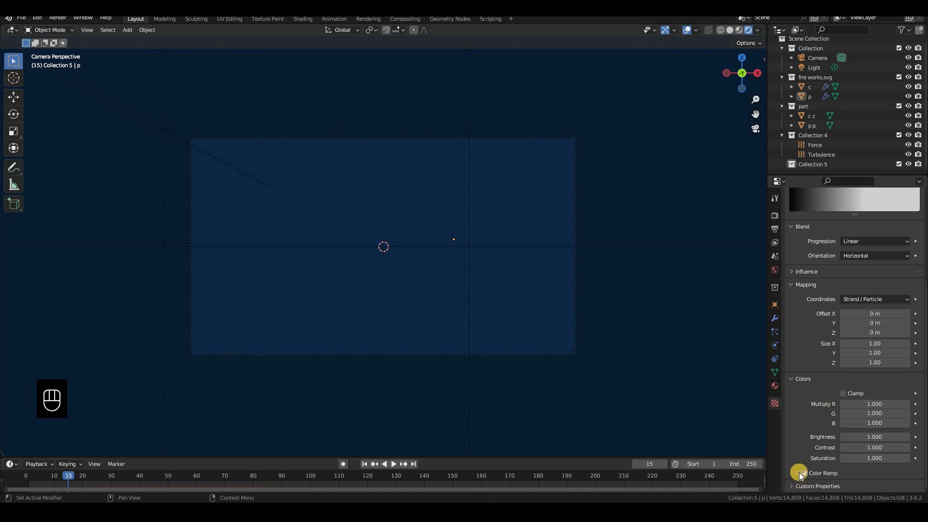
{"action": "left_click", "coordinate": [870, 471]}
{"action": "scroll", "coordinate": [915, 463], "scroll_direction": "down", "scroll_amount": 2}
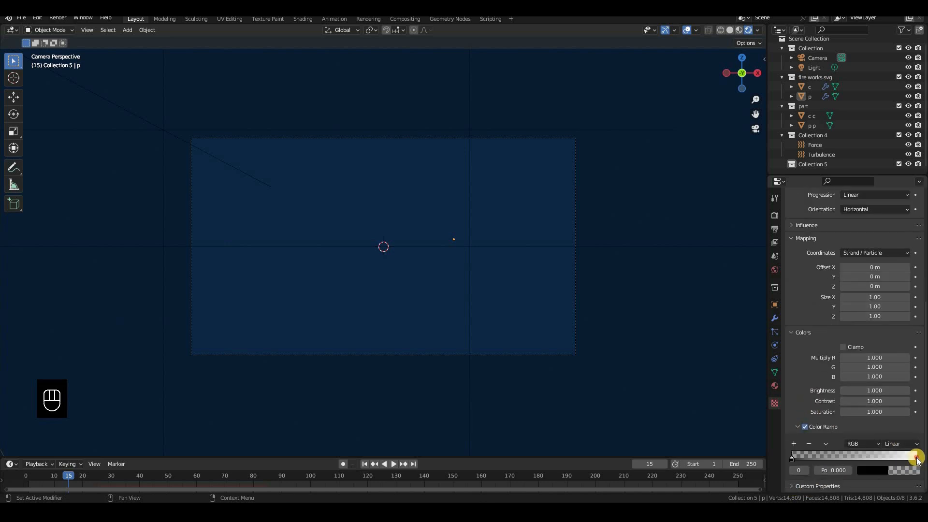
{"action": "left_click_drag", "start_coordinate": [916, 460], "coordinate": [793, 456]}
{"action": "left_click_drag", "start_coordinate": [888, 458], "coordinate": [926, 456]}
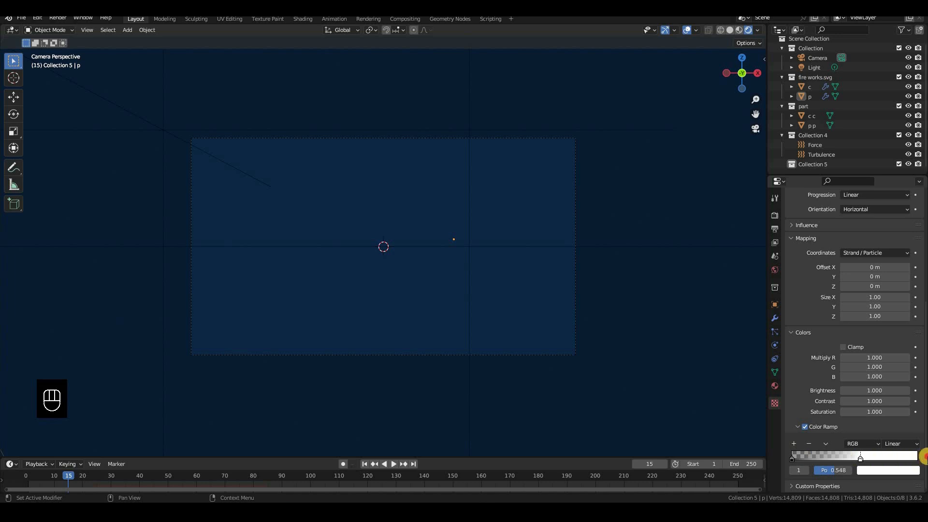
{"action": "left_click_drag", "start_coordinate": [860, 457], "coordinate": [764, 460]}
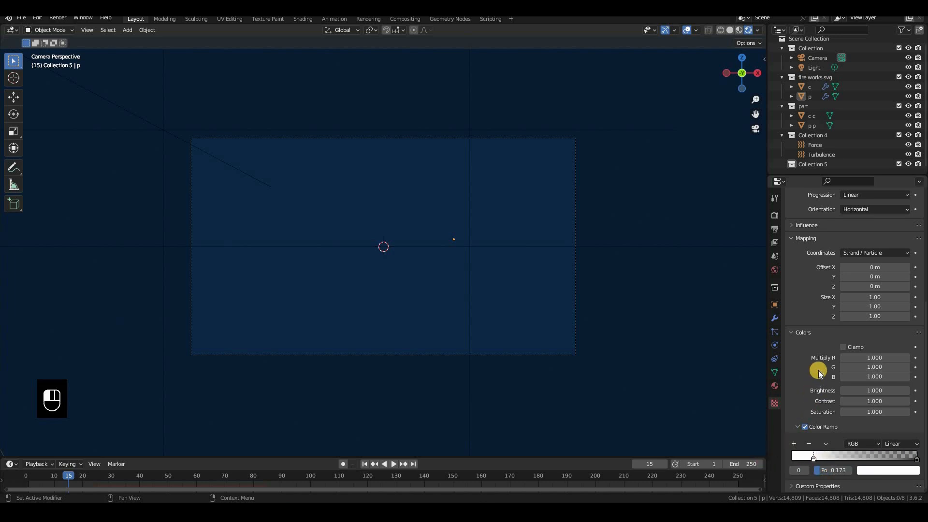
Step: Turn off General Time and turn on Size in the Blend texture's influence settings
{"action": "scroll", "coordinate": [814, 314], "scroll_direction": "up", "scroll_amount": 3}
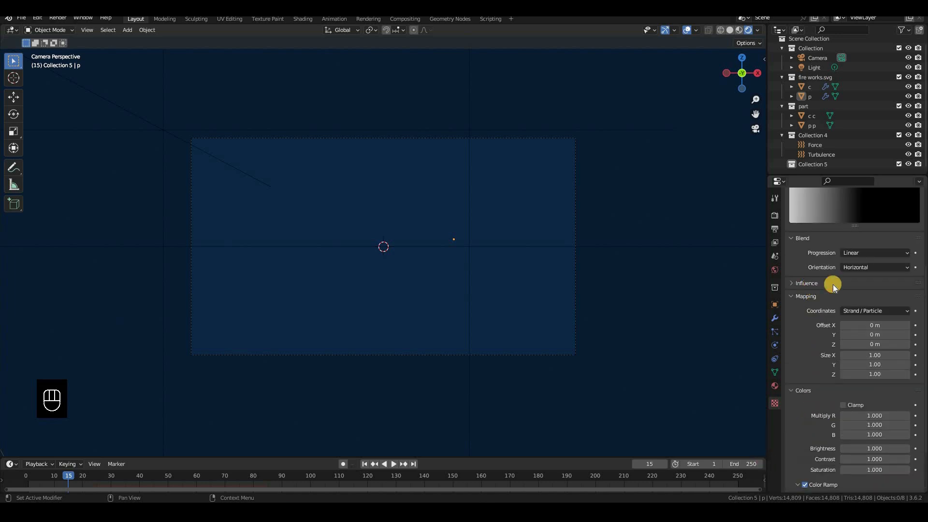
{"action": "left_click", "coordinate": [893, 284]}
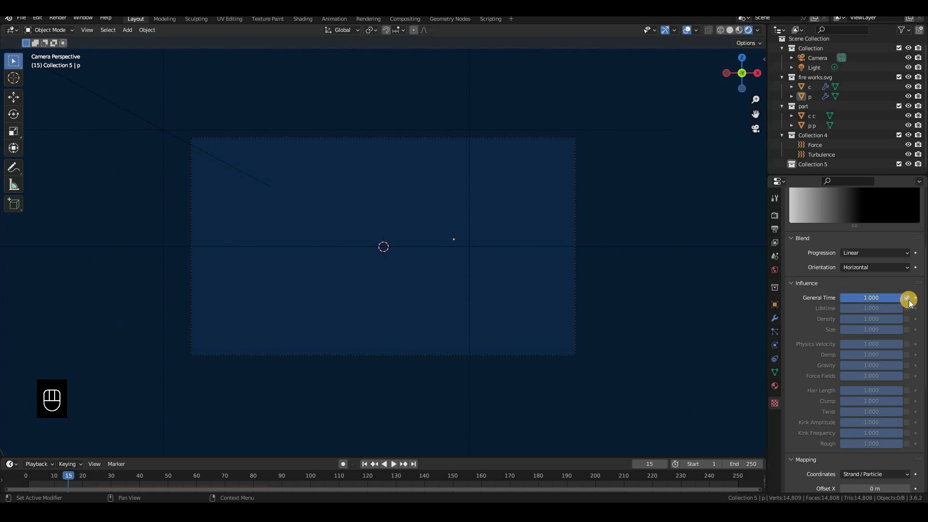
{"action": "left_click", "coordinate": [906, 298]}
{"action": "left_click", "coordinate": [906, 330]}
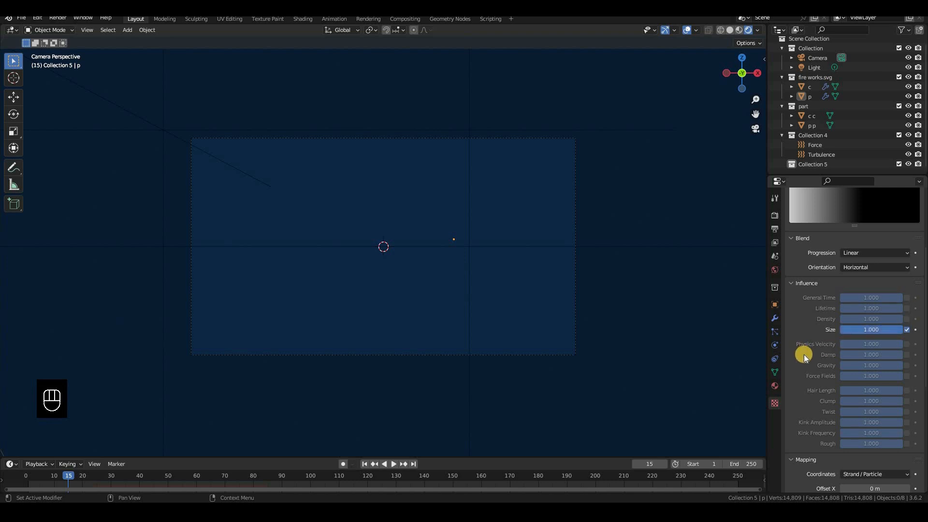
Step: Try the Color Ramp's white stop at about position 0.276 and return it to 0.000
{"action": "scroll", "coordinate": [807, 367], "scroll_direction": "down", "scroll_amount": 10}
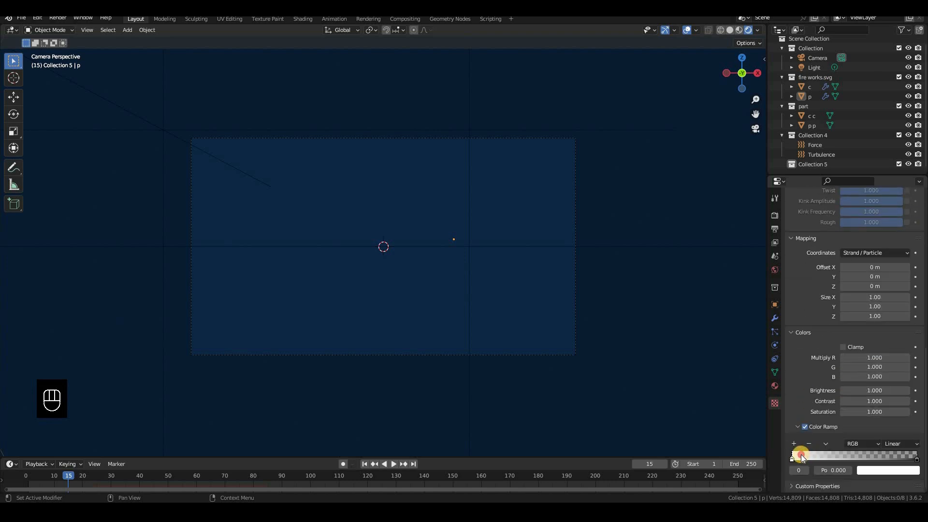
{"action": "left_click_drag", "start_coordinate": [833, 455], "coordinate": [784, 460]}
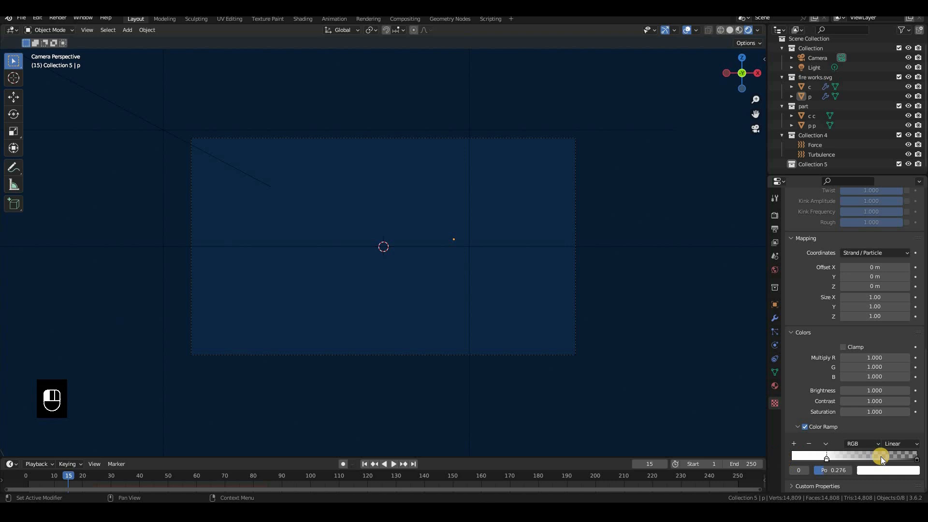
{"action": "left_click", "coordinate": [917, 458]}
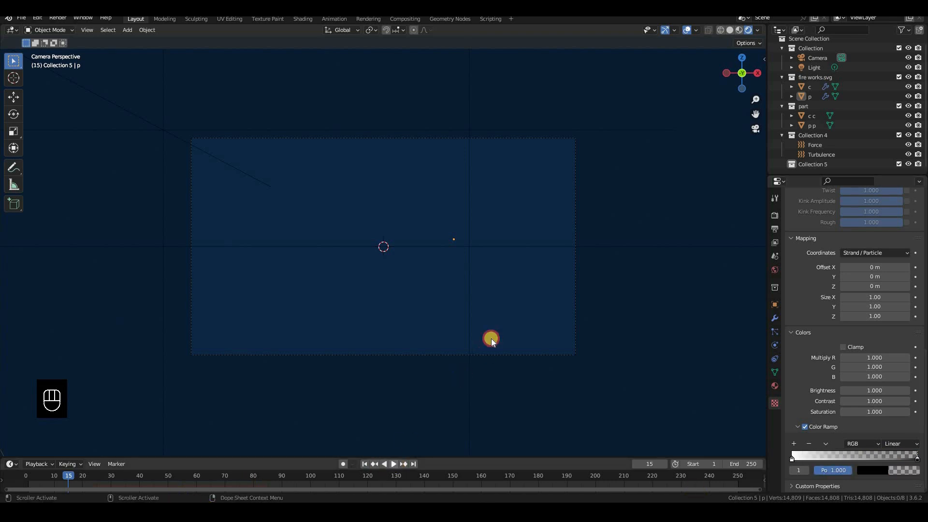
Step: Play and scrub the animation between about frames 23 and 80 to check how Pikachu's particles change in size over their lifetime
{"action": "key", "text": "space"}
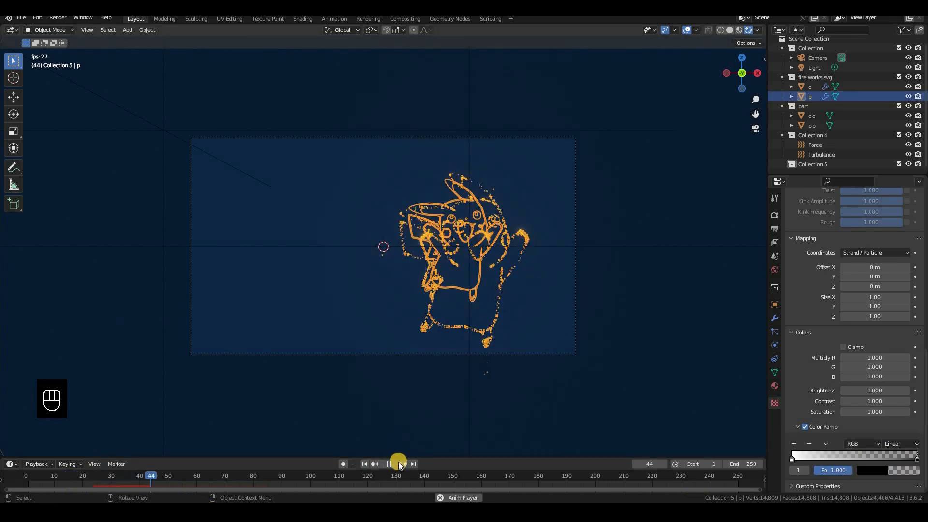
{"action": "left_click_drag", "start_coordinate": [232, 473], "coordinate": [91, 471]}
{"action": "left_click", "coordinate": [385, 306]}
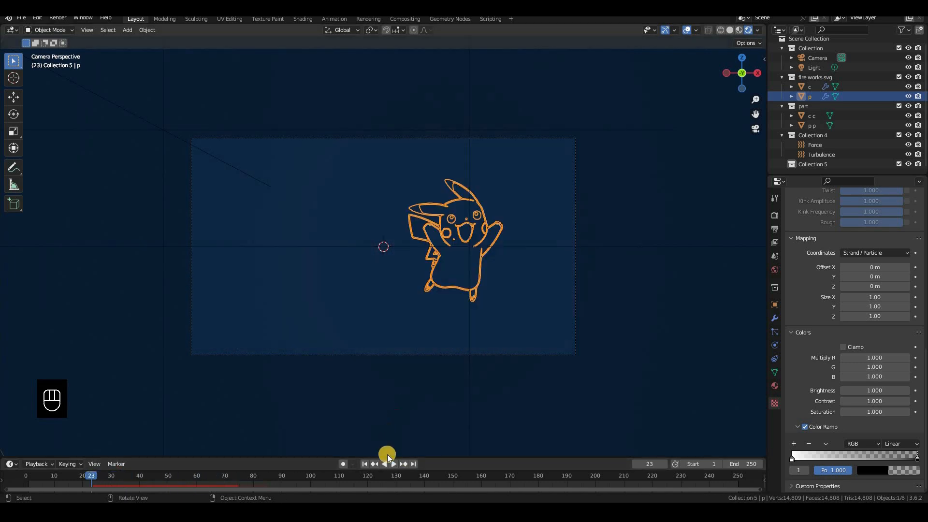
{"action": "left_click", "coordinate": [390, 464]}
{"action": "left_click", "coordinate": [390, 463]}
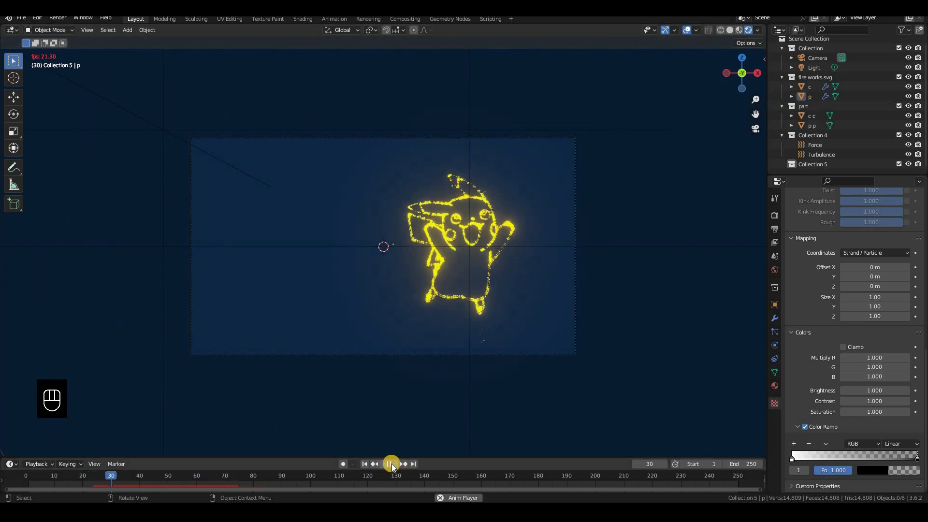
{"action": "left_click", "coordinate": [392, 463]}
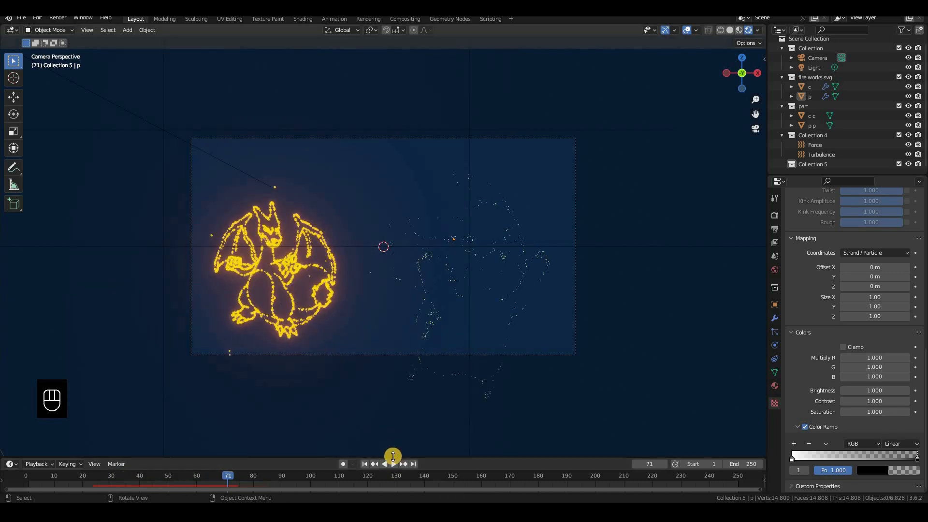
{"action": "left_click", "coordinate": [393, 463]}
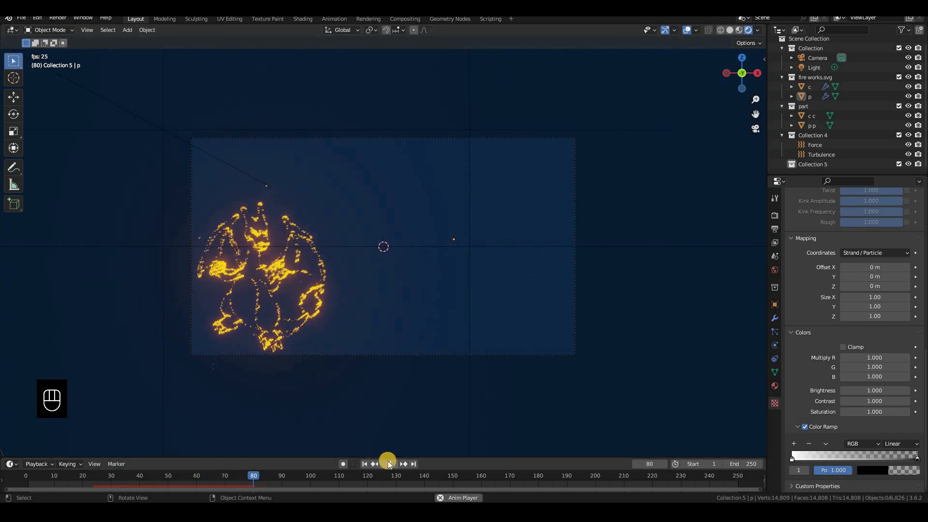
{"action": "left_click", "coordinate": [283, 478]}
{"action": "left_click_drag", "start_coordinate": [283, 478], "coordinate": [77, 463]}
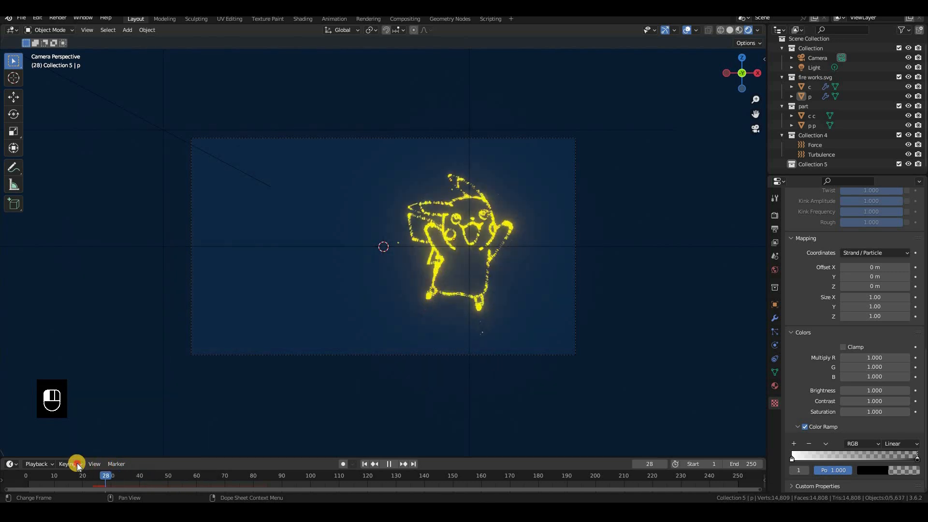